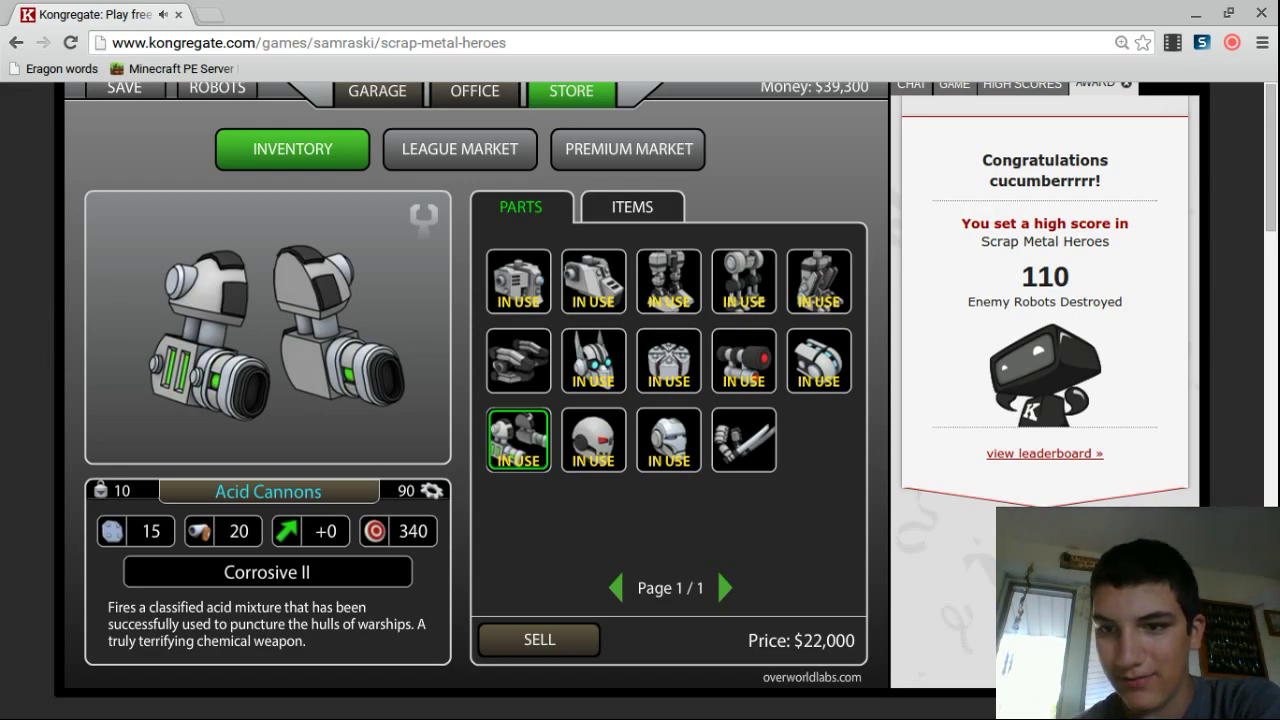
- Make the game fullscreen with F11 and view the purple Gunbot in the garage
key("F11")
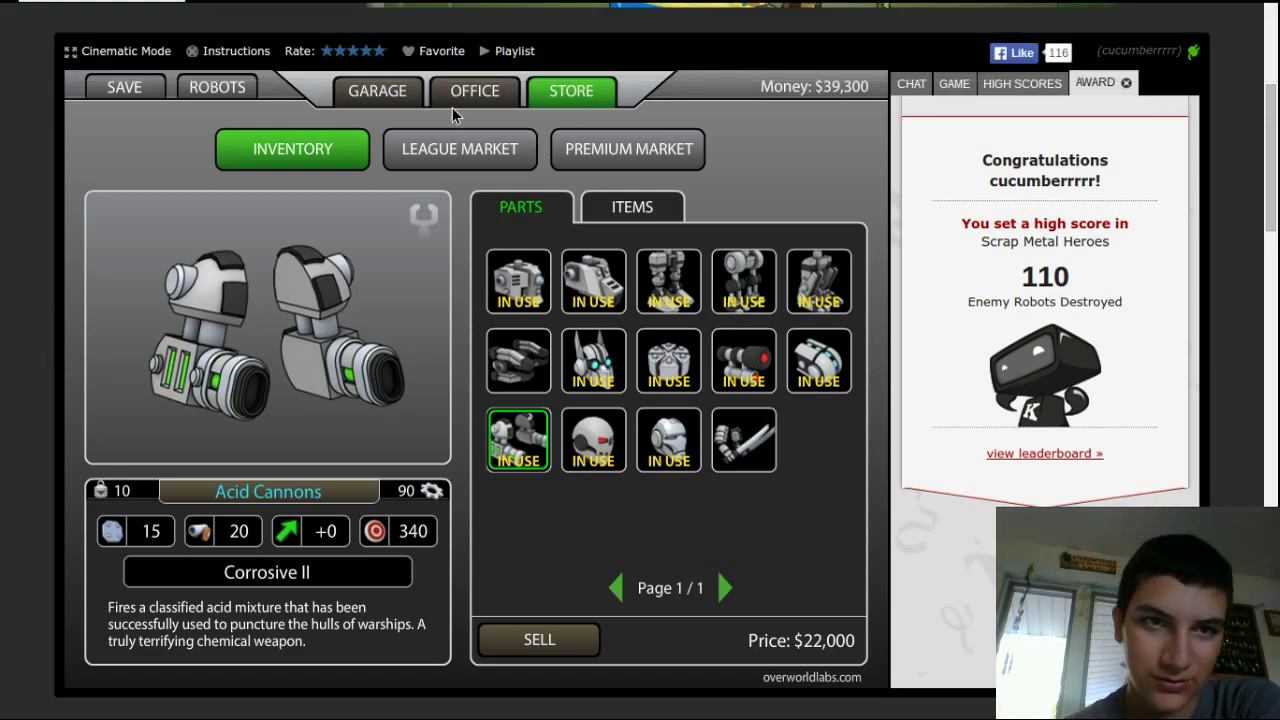
left_click(380, 90)
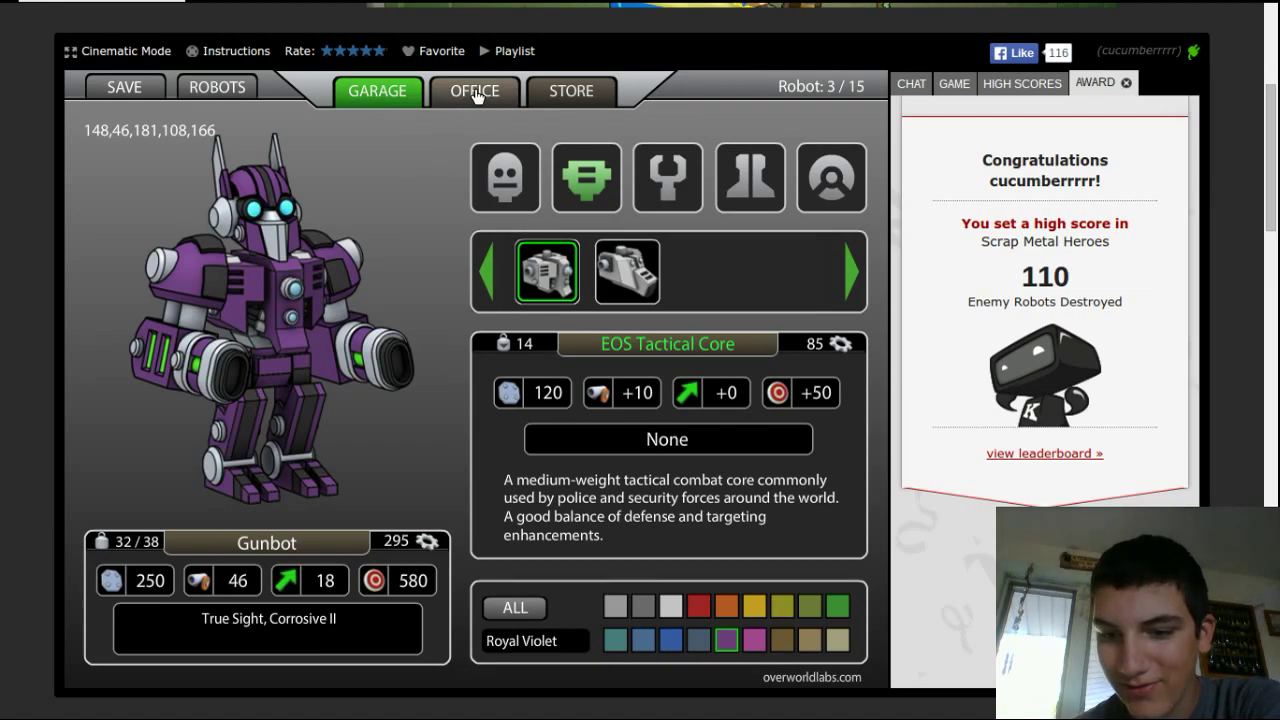
- Accept the Finding Millie mission from the office's available missions
left_click(478, 93)
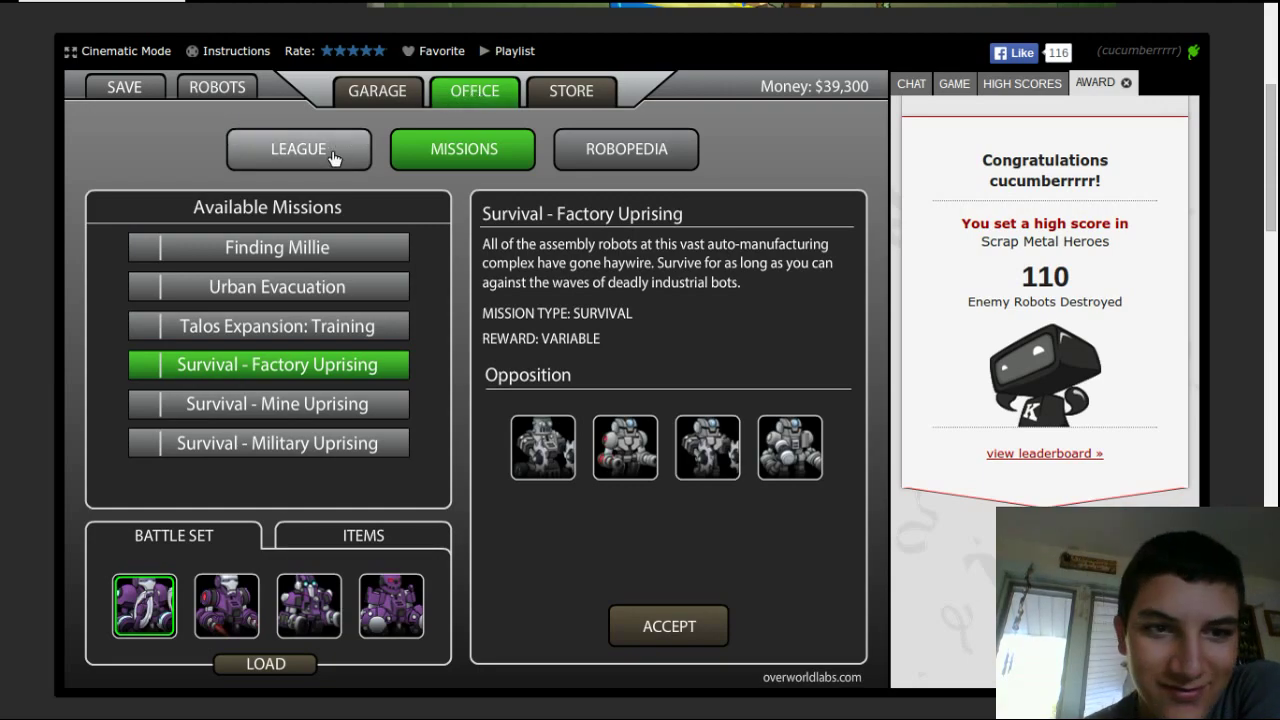
left_click(312, 251)
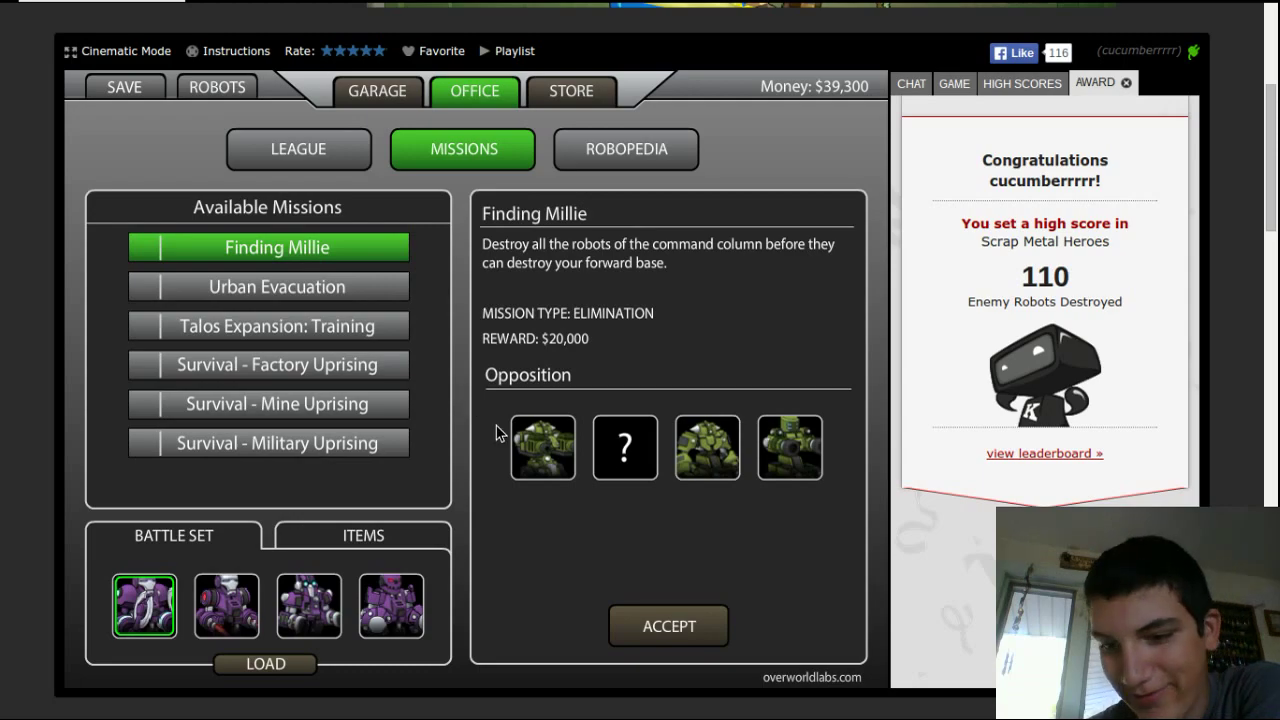
left_click(656, 628)
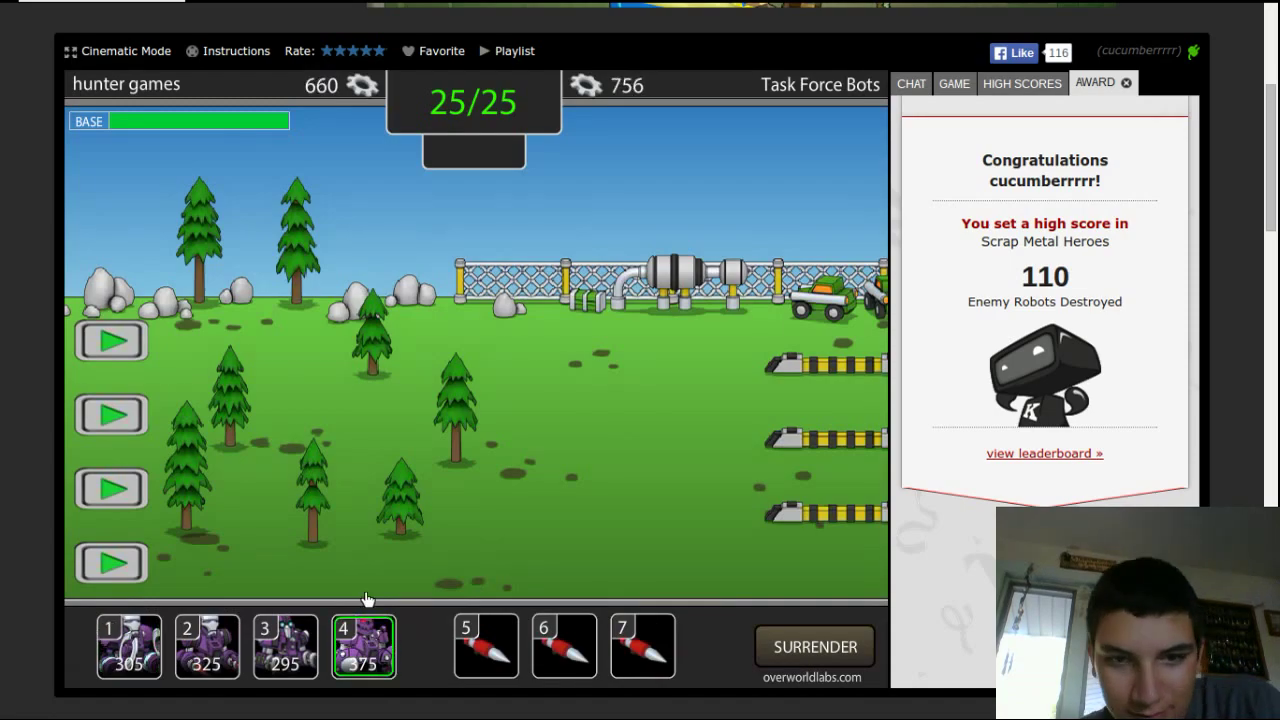
- Deploy robot types 2, 3 and 4 into the second and top lanes
left_click(120, 415)
key("3")
left_click(120, 415)
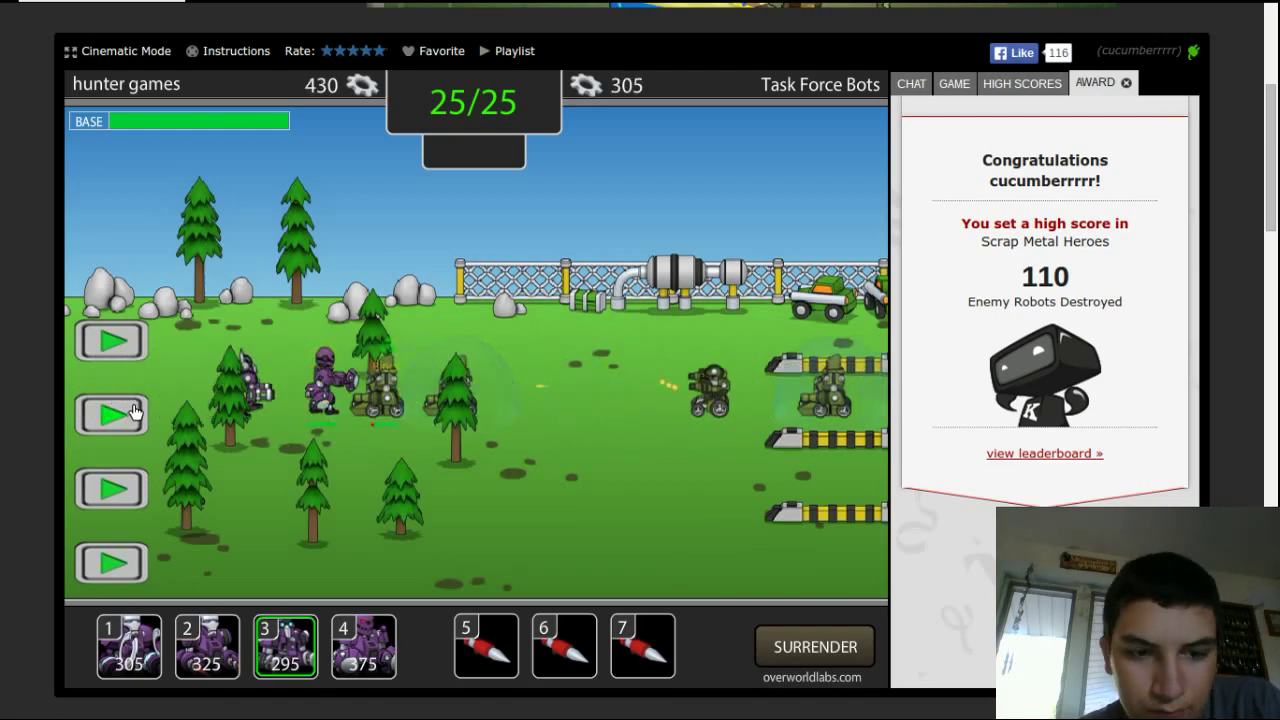
key("2")
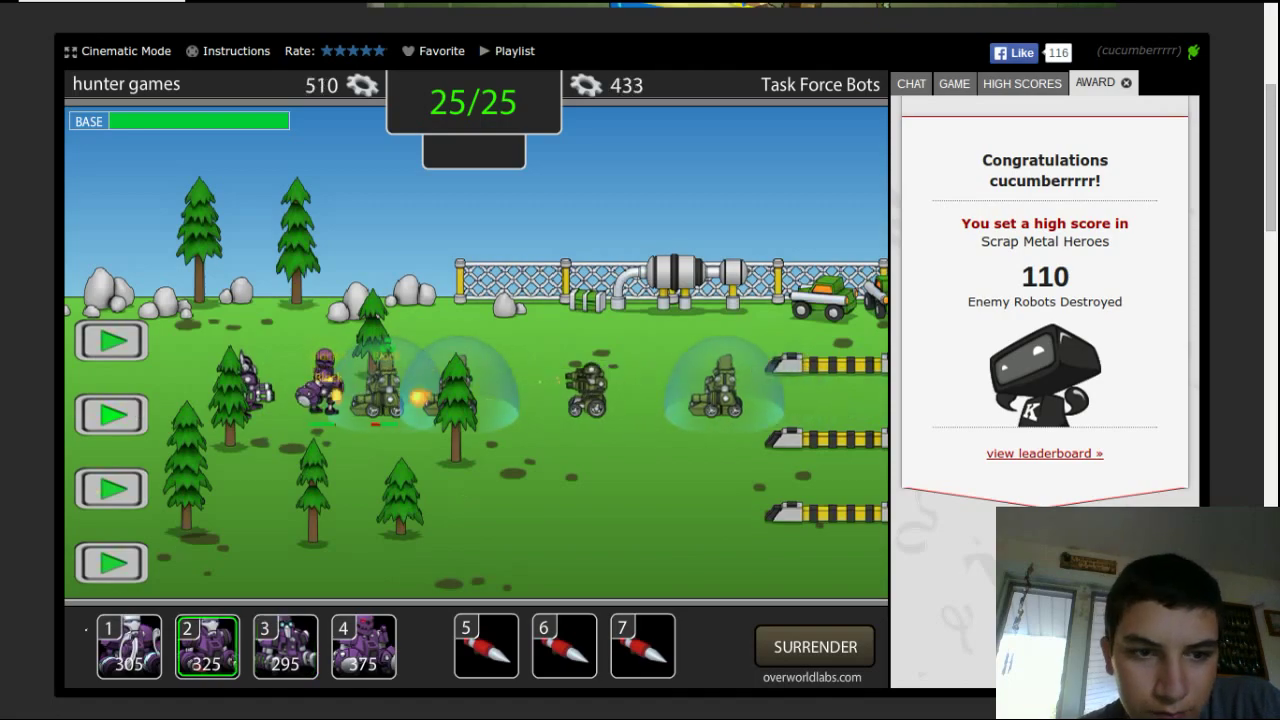
left_click(112, 343)
key("4")
left_click(112, 343)
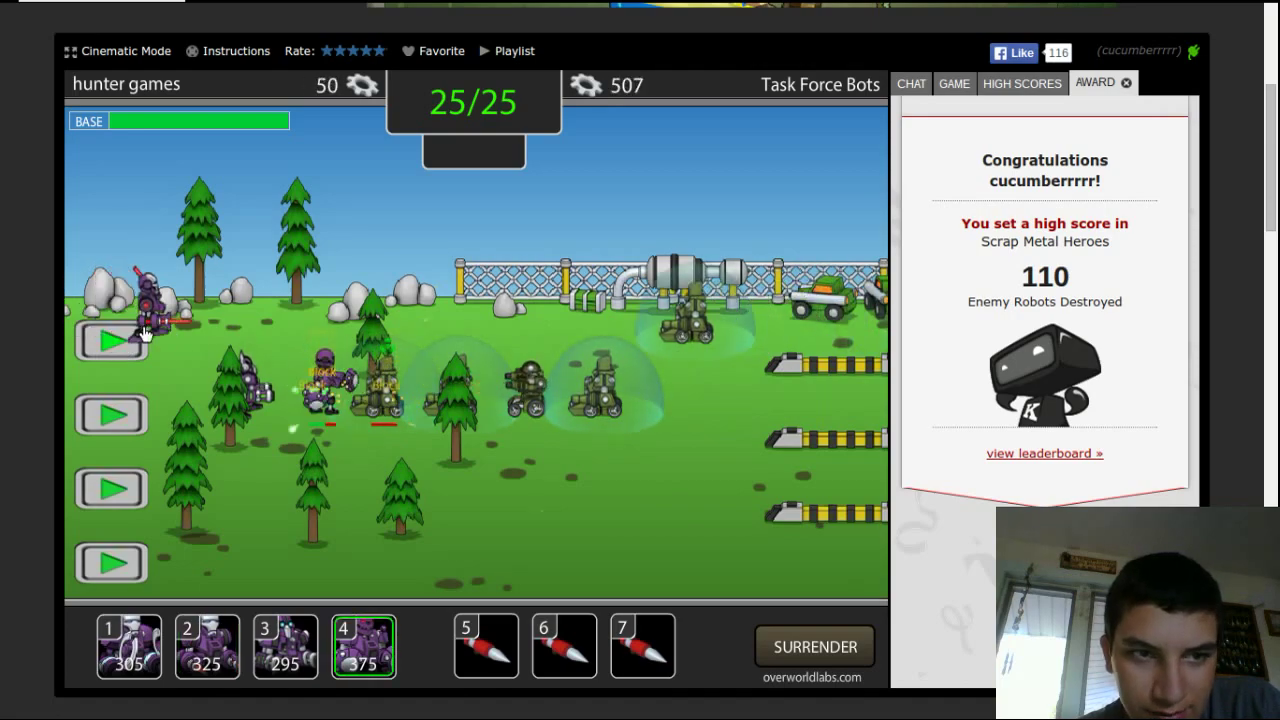
key("3")
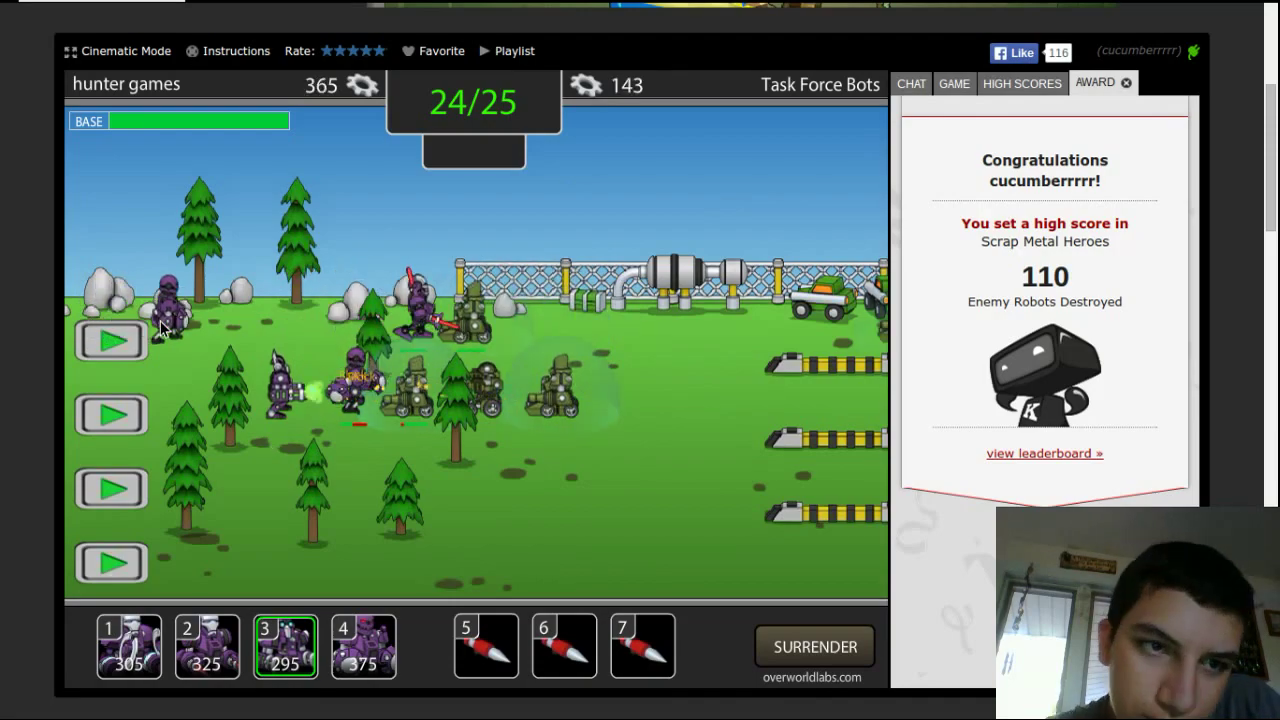
left_click(130, 342)
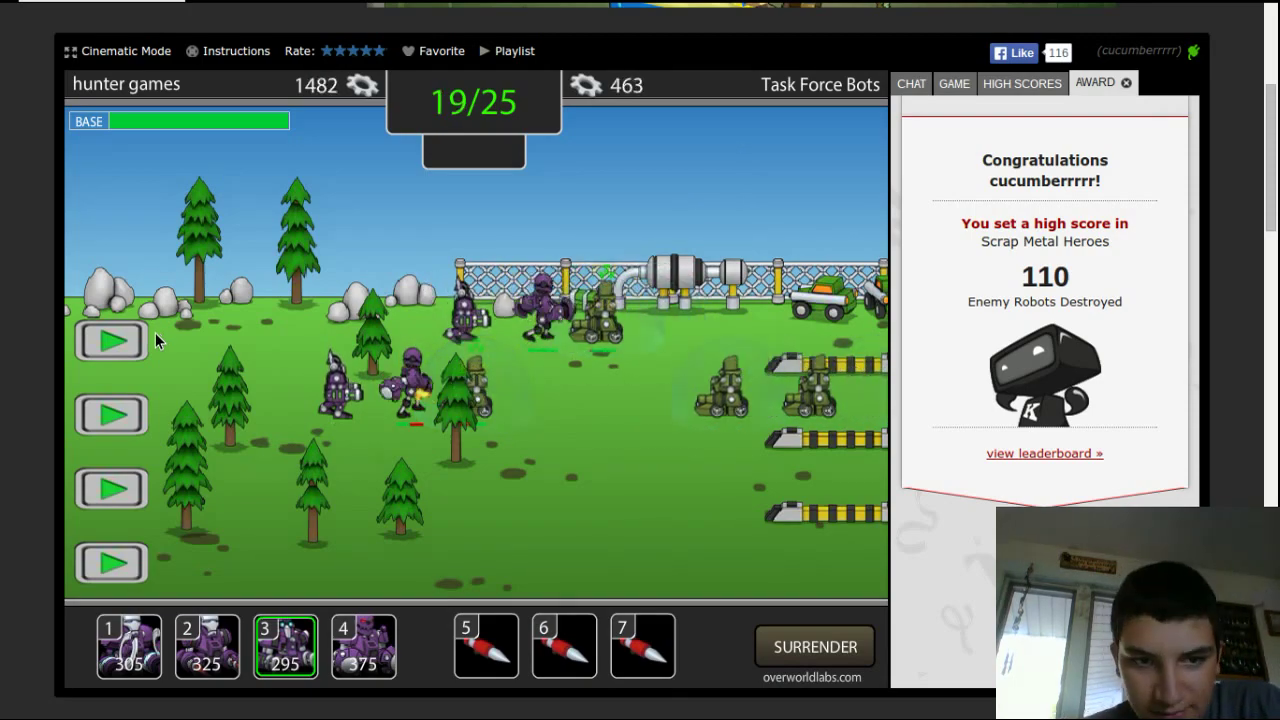
key("2")
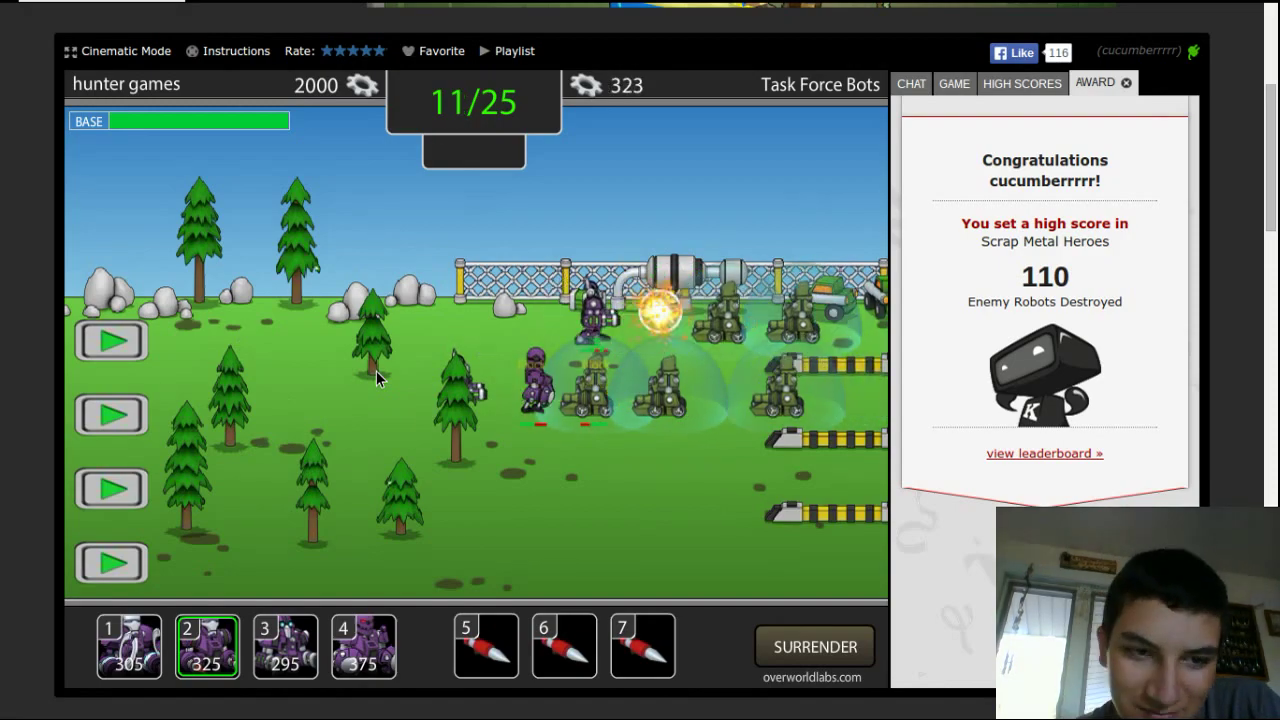
- Deploy second, fourth and third robot types into the top lane
left_click(111, 342)
key("4")
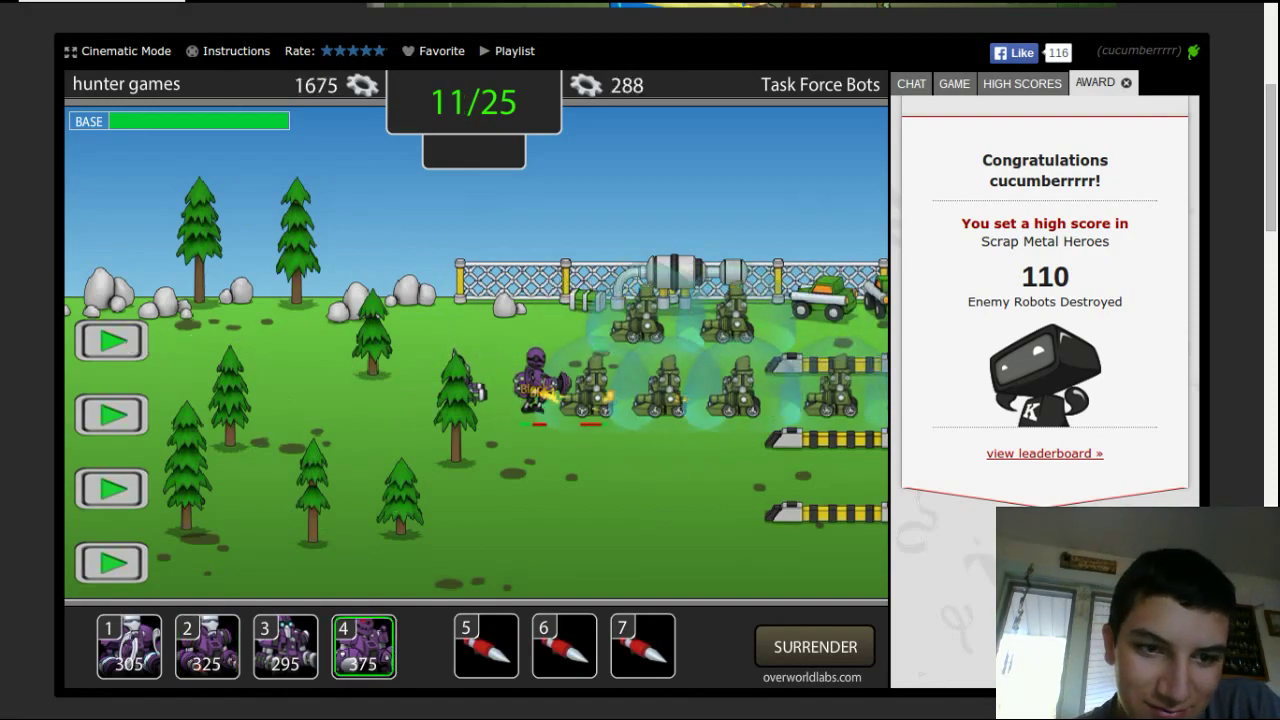
left_click(140, 340)
key("3")
left_click(120, 340)
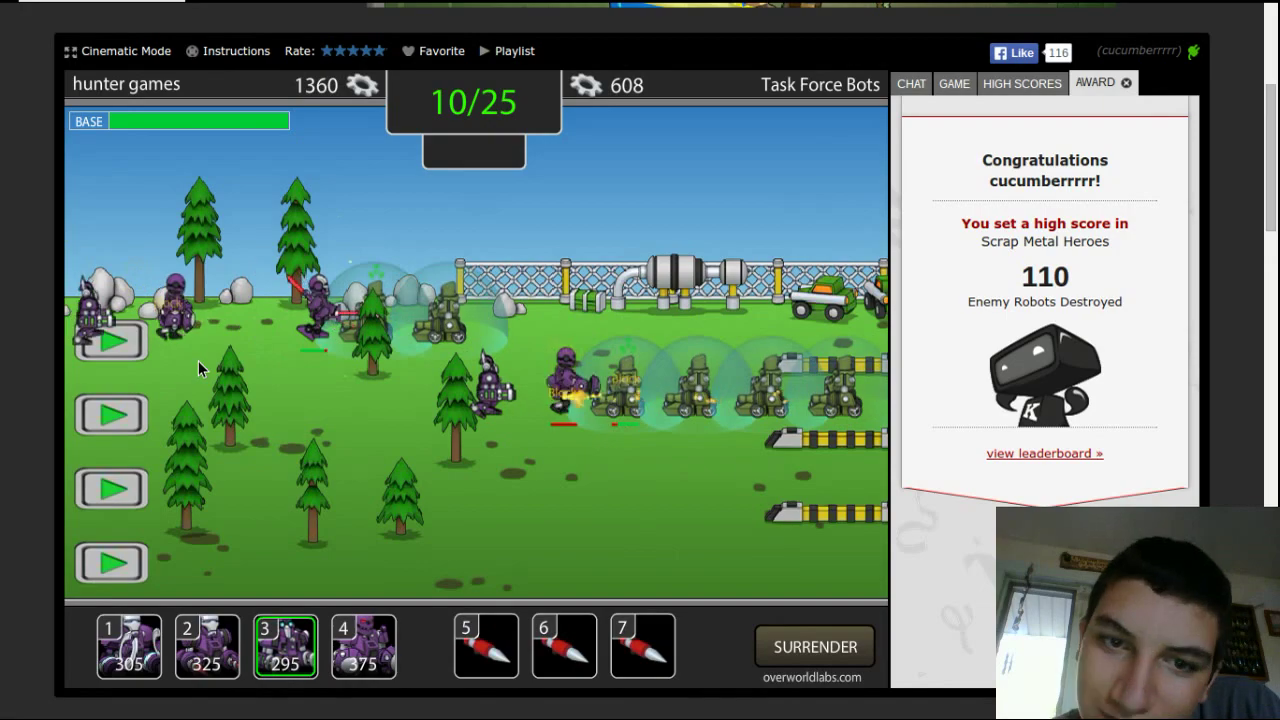
- Deploy second, fourth and third robot types into the second lane
key("2")
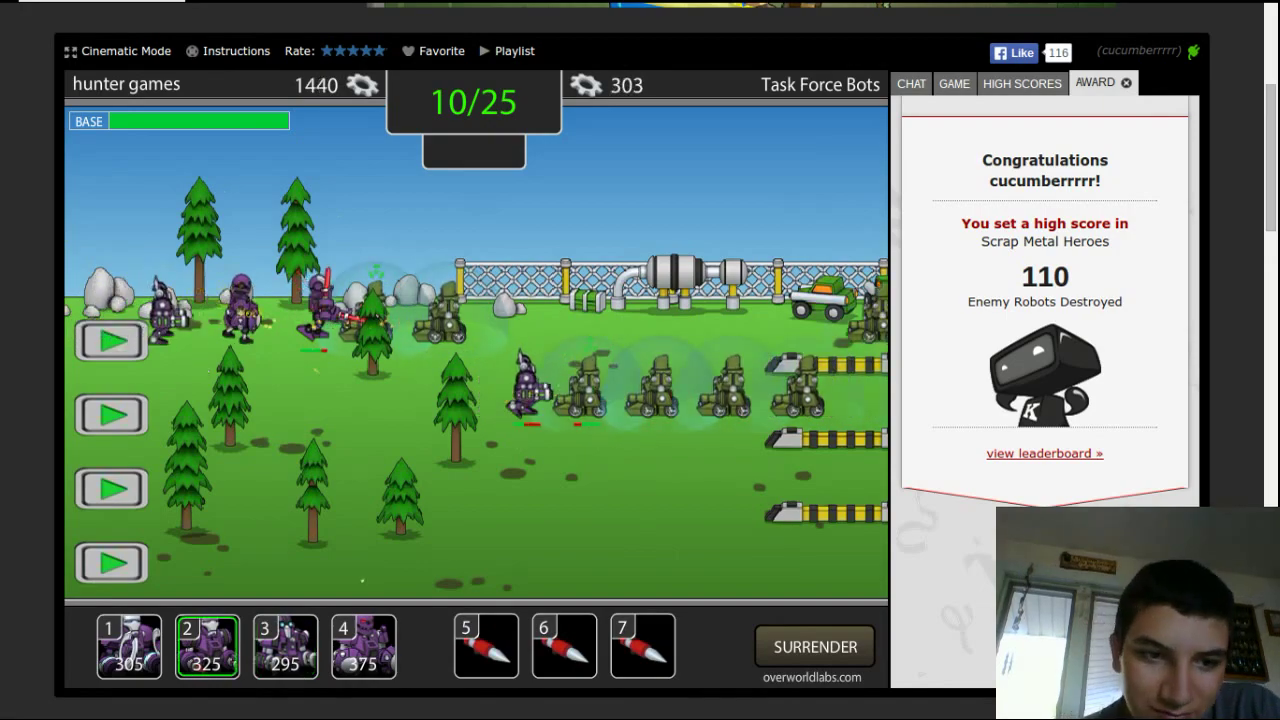
left_click(112, 415)
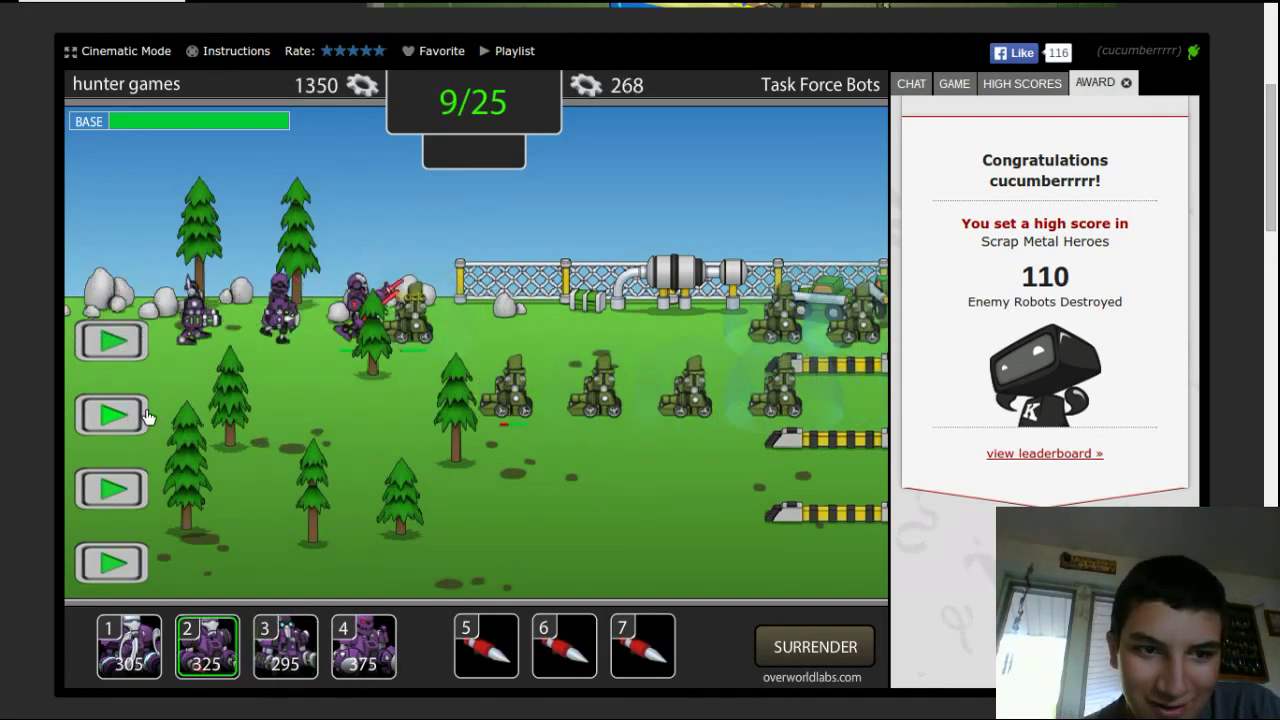
key("4")
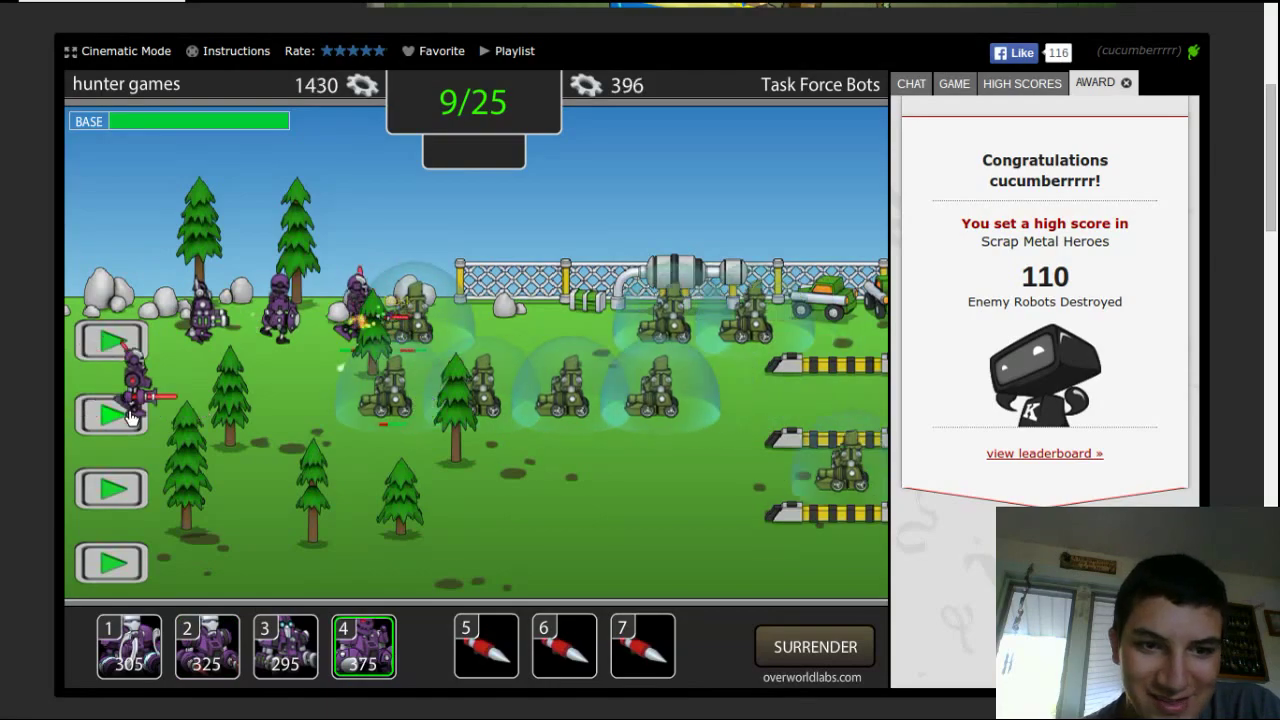
left_click(130, 416)
key("3")
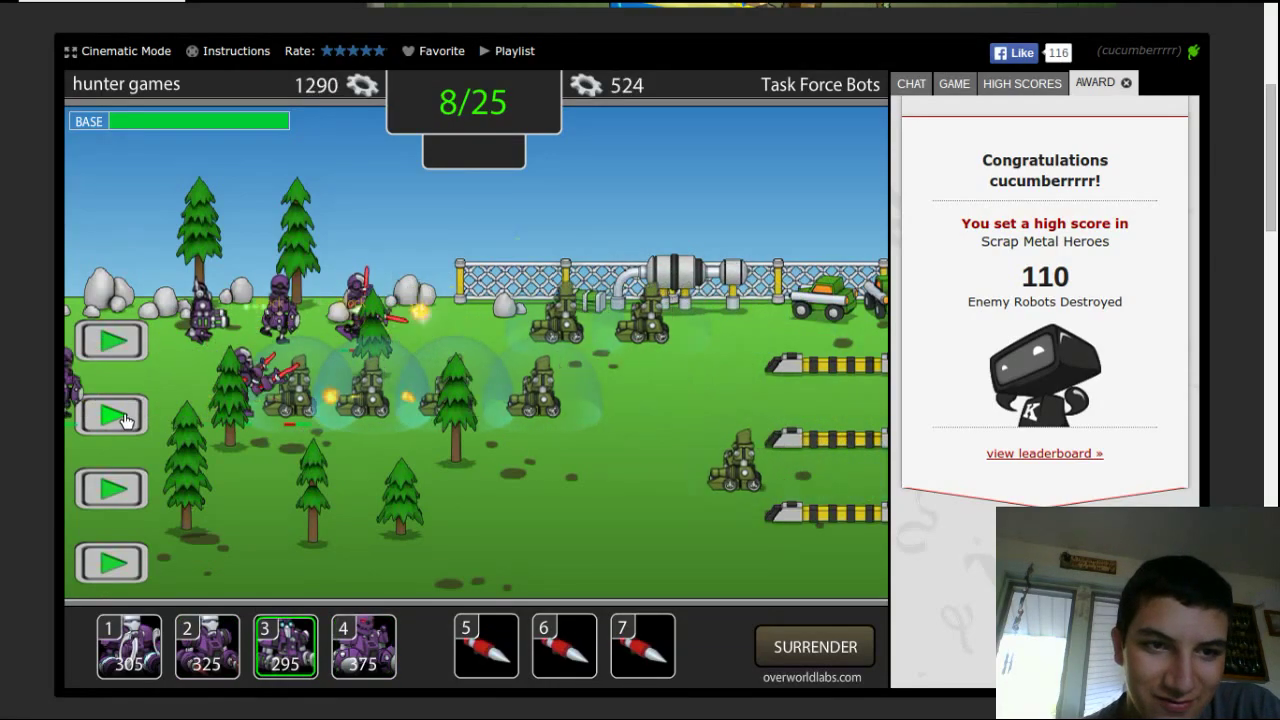
left_click(125, 418)
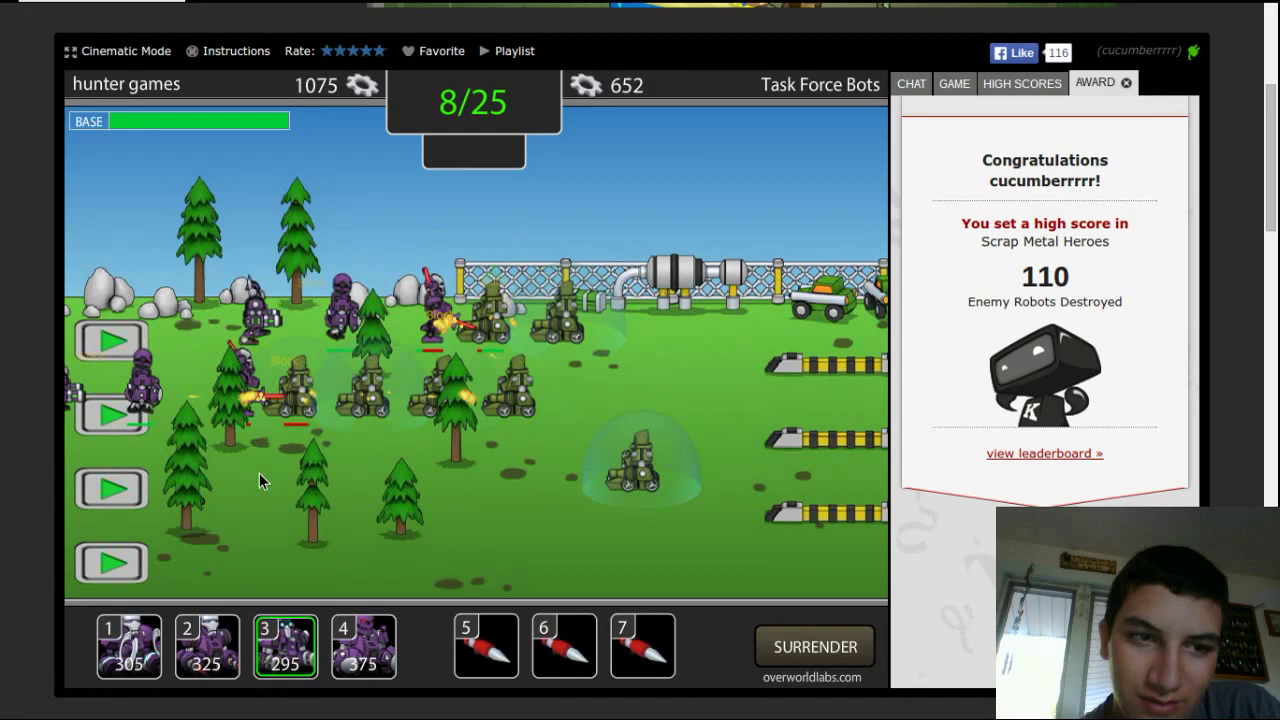
- Deploy second, fourth and third robot types into the third lane
key("2")
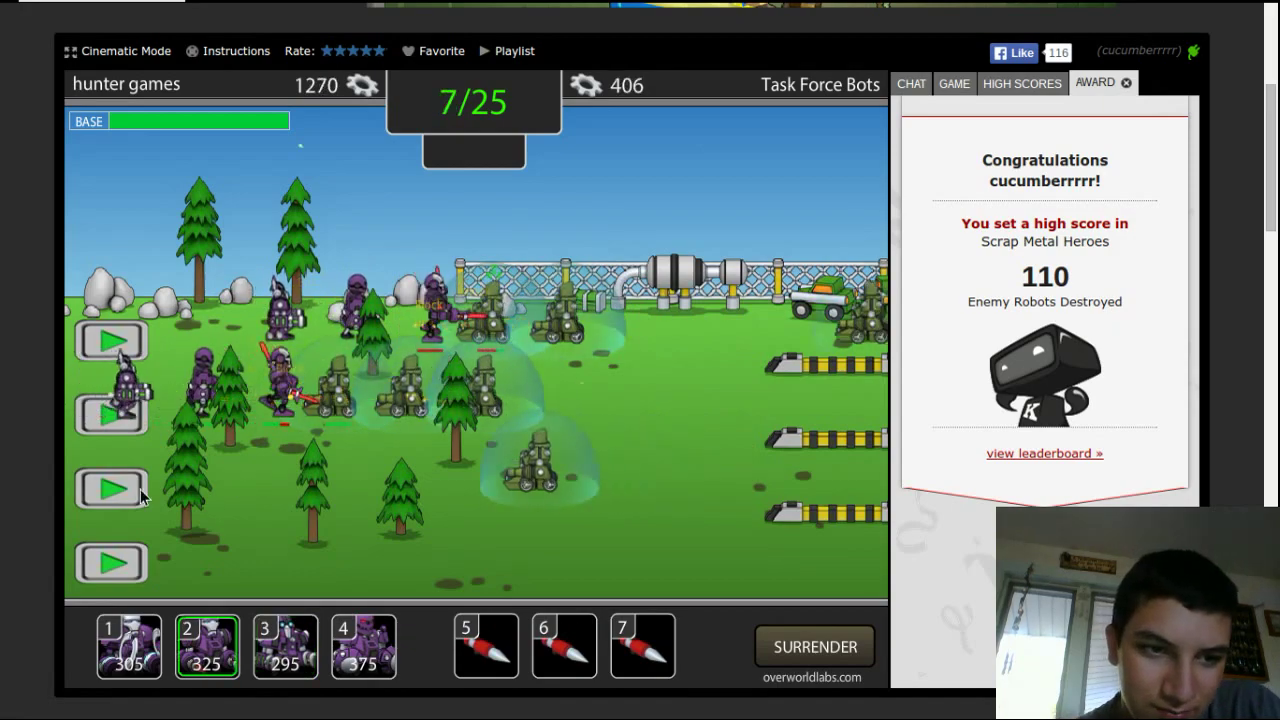
left_click(125, 480)
key("4")
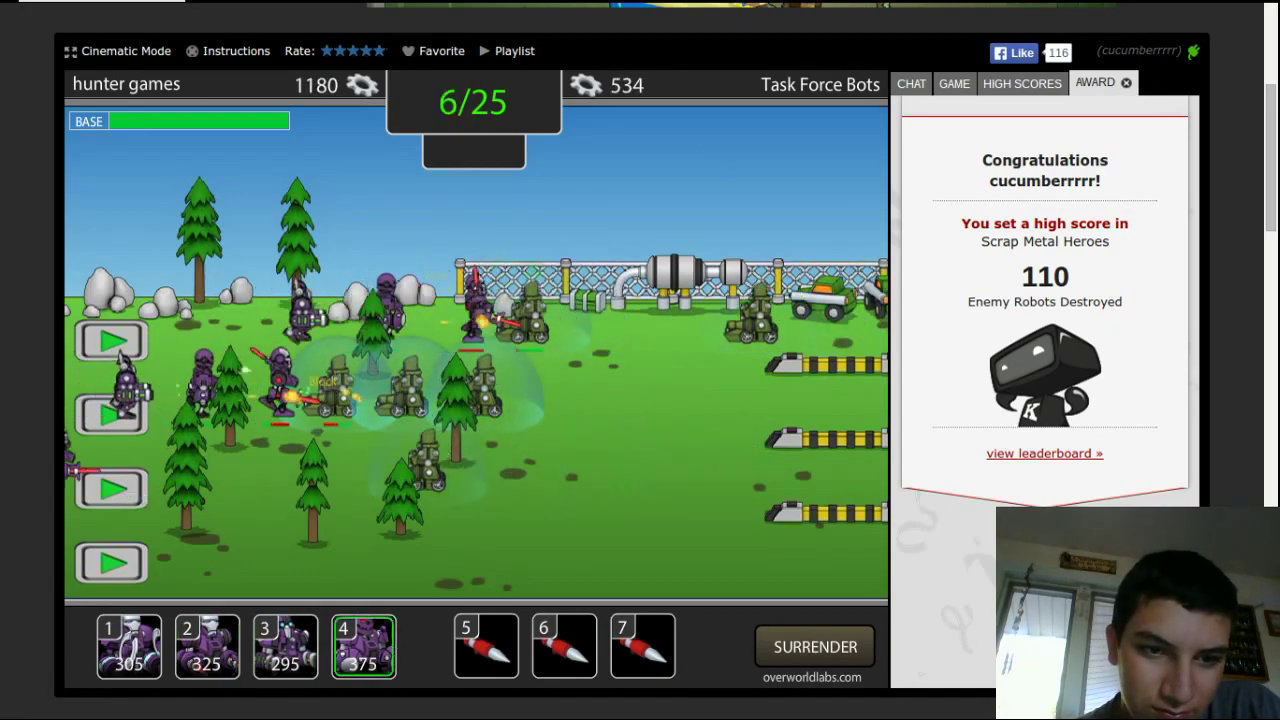
left_click(116, 487)
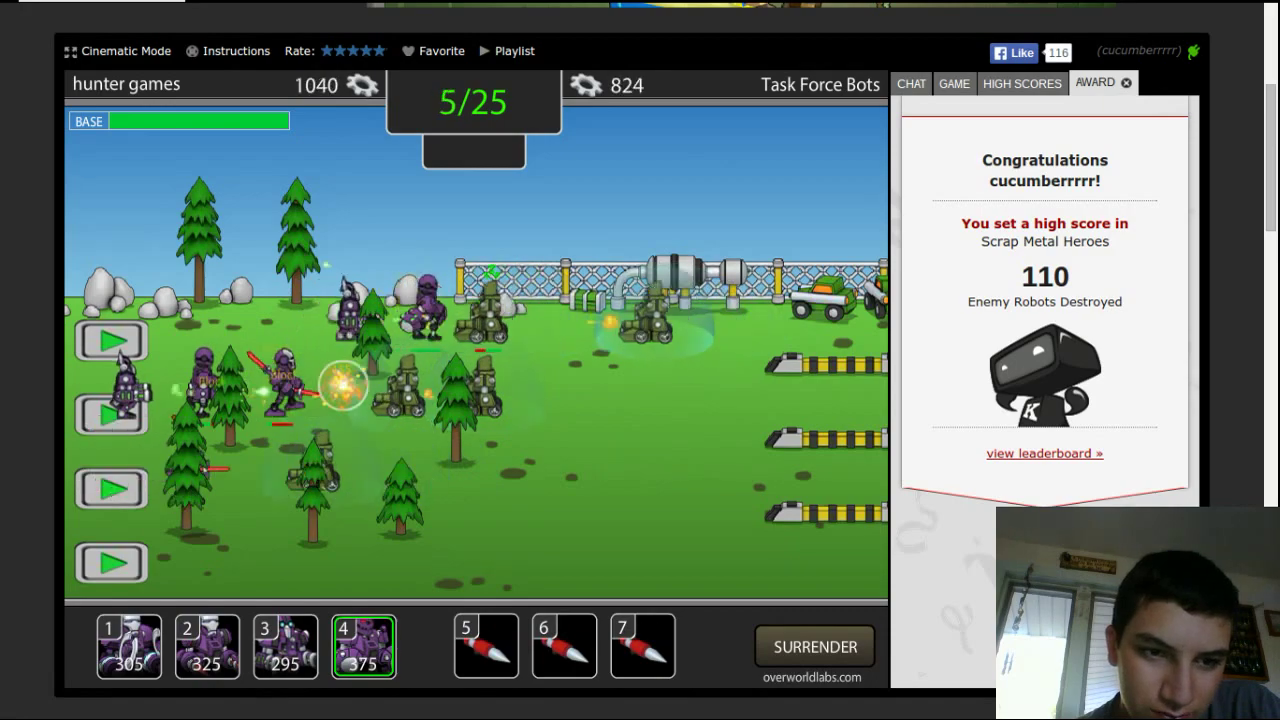
key("3")
left_click(110, 488)
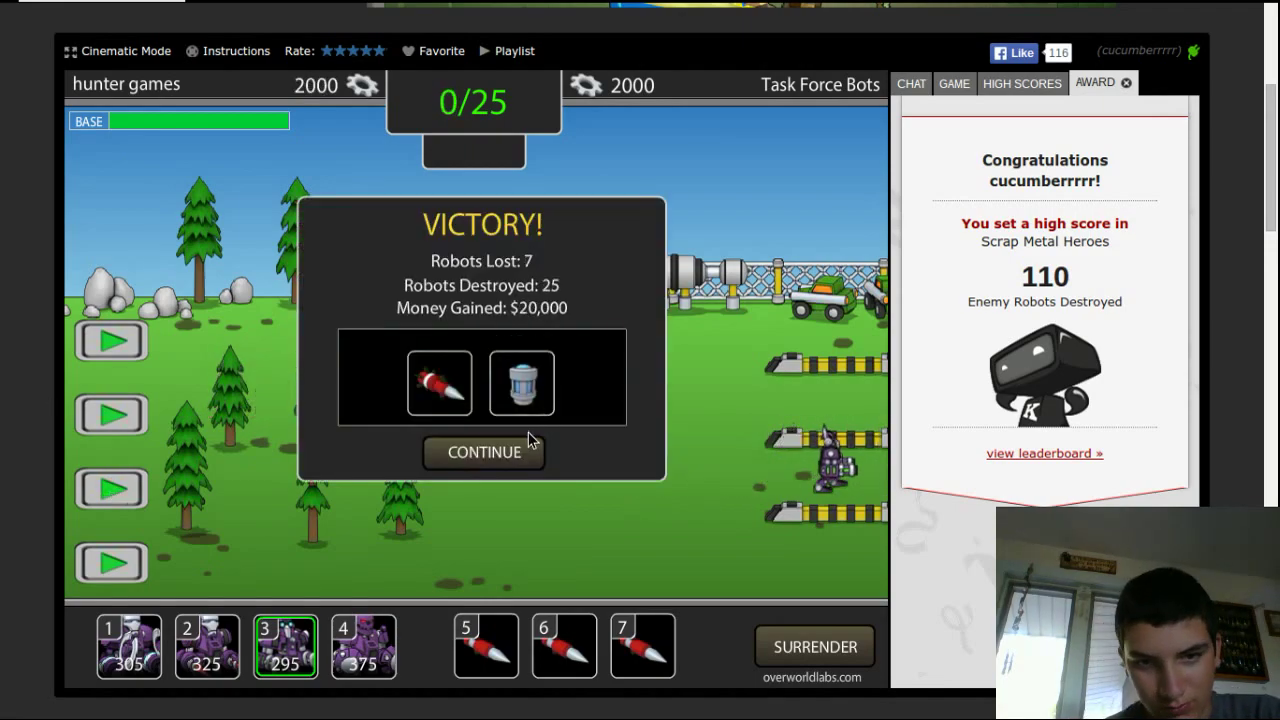
- Dismiss the victory results and Professor Wendel's story messages
left_click(514, 457)
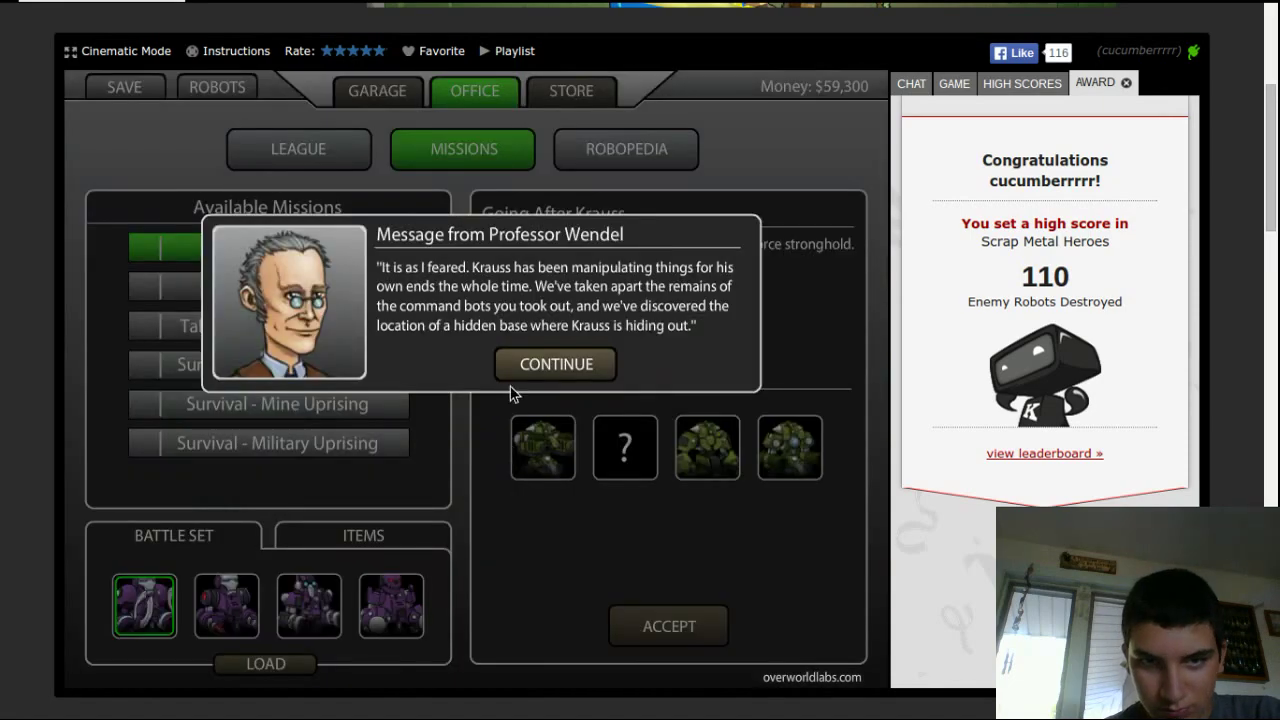
left_click(528, 366)
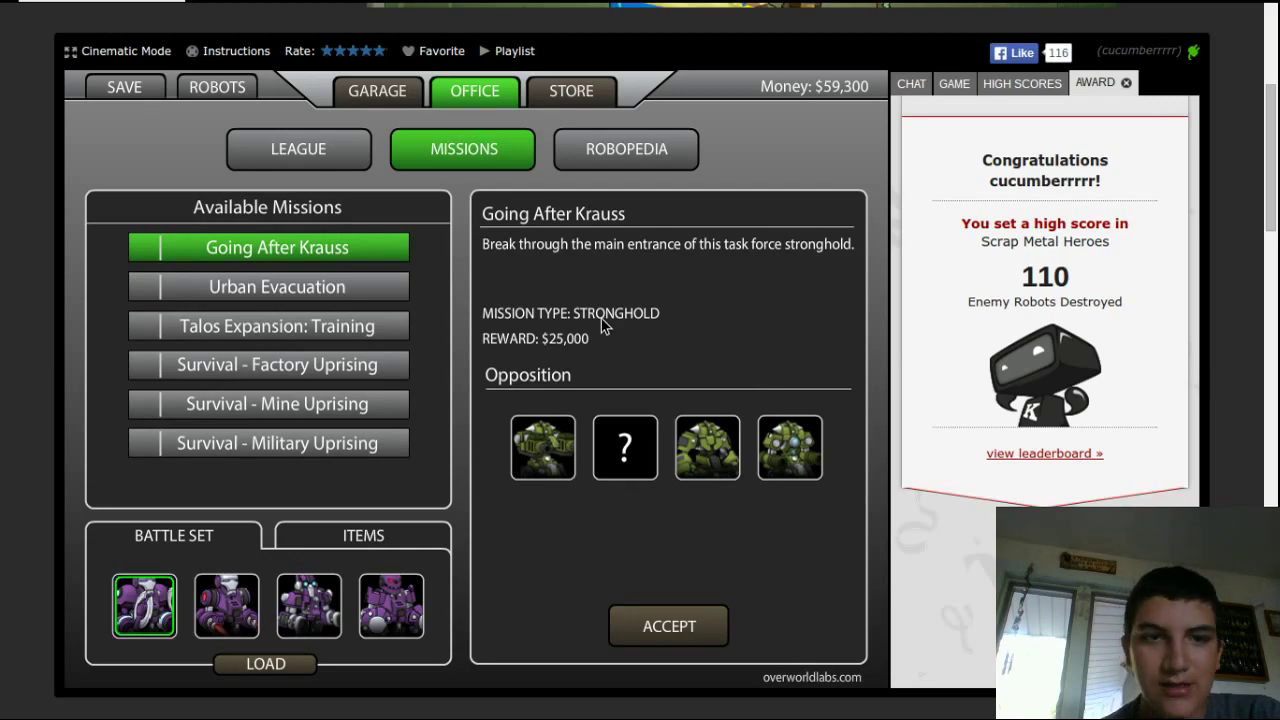
- Buy the Shield Generator from page 2 of the League Market for $25,000
left_click(572, 95)
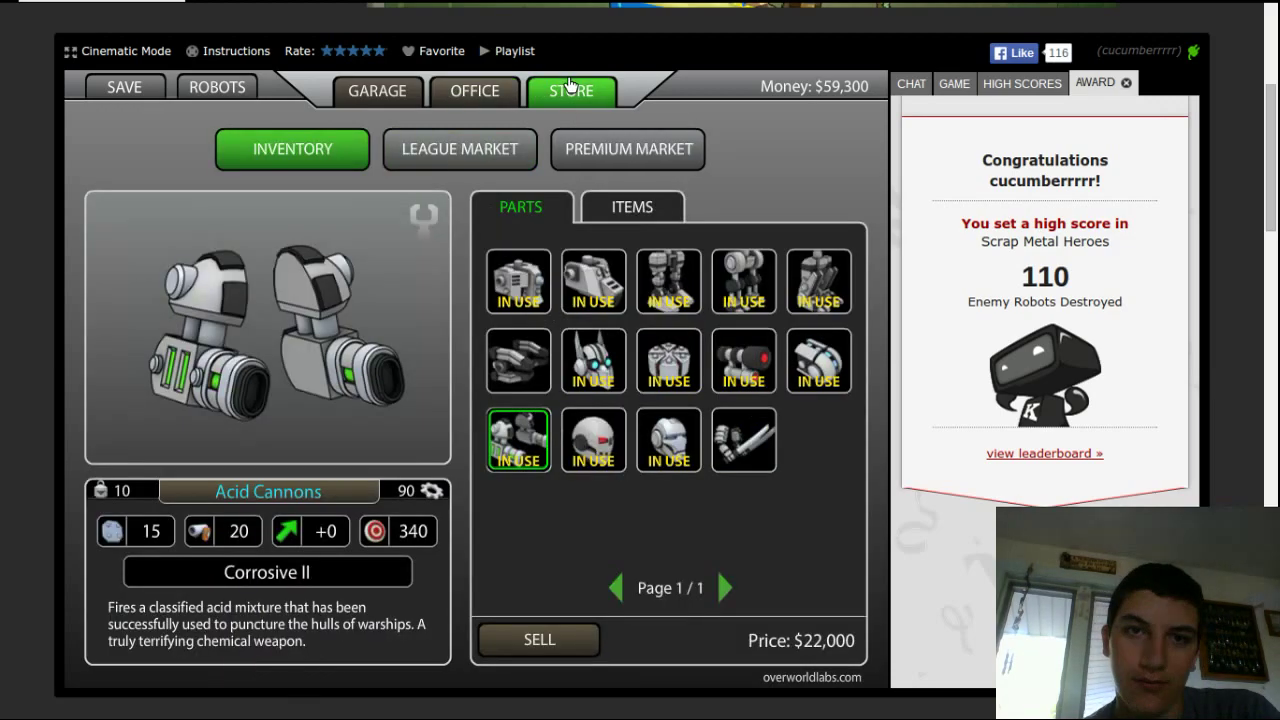
left_click(461, 155)
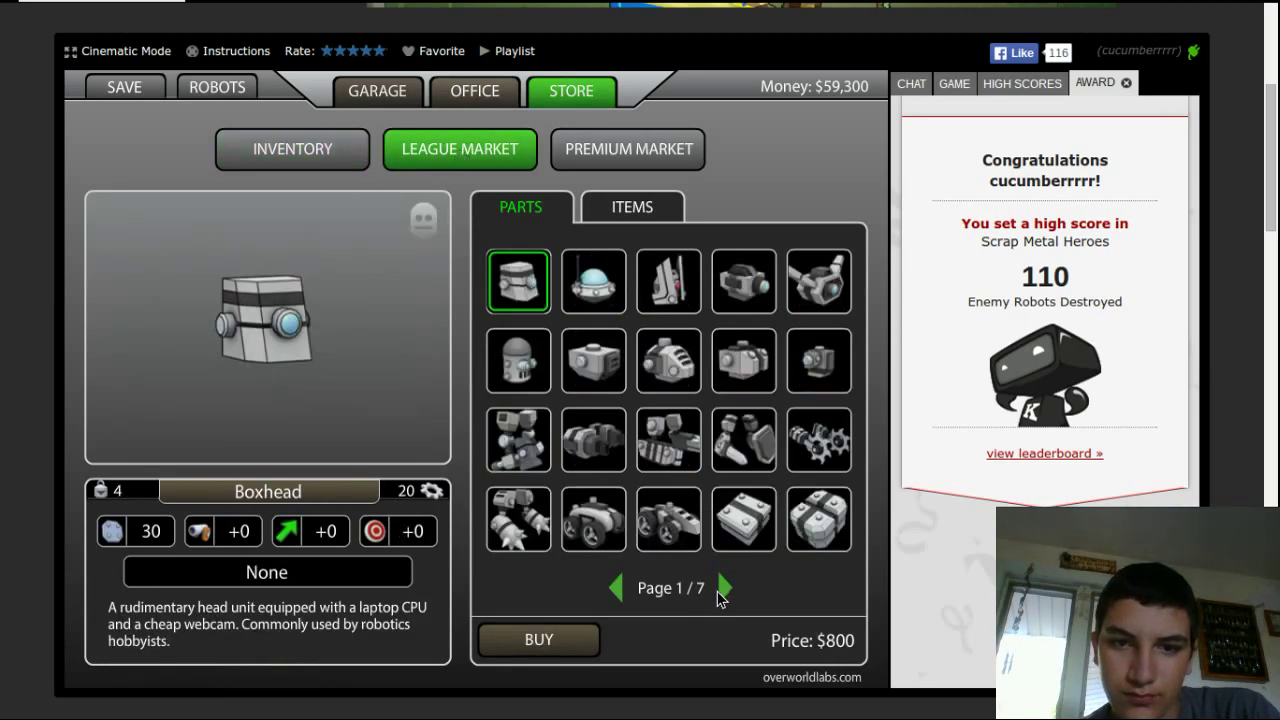
left_click(725, 588)
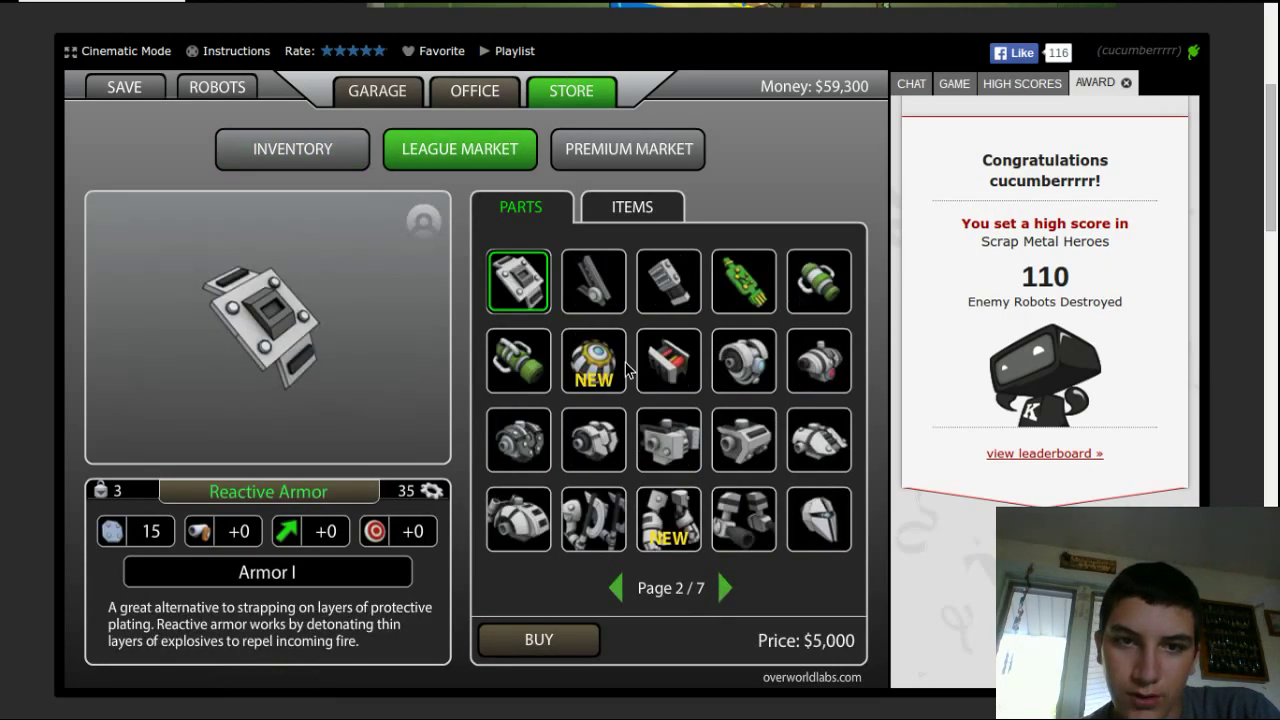
left_click(597, 355)
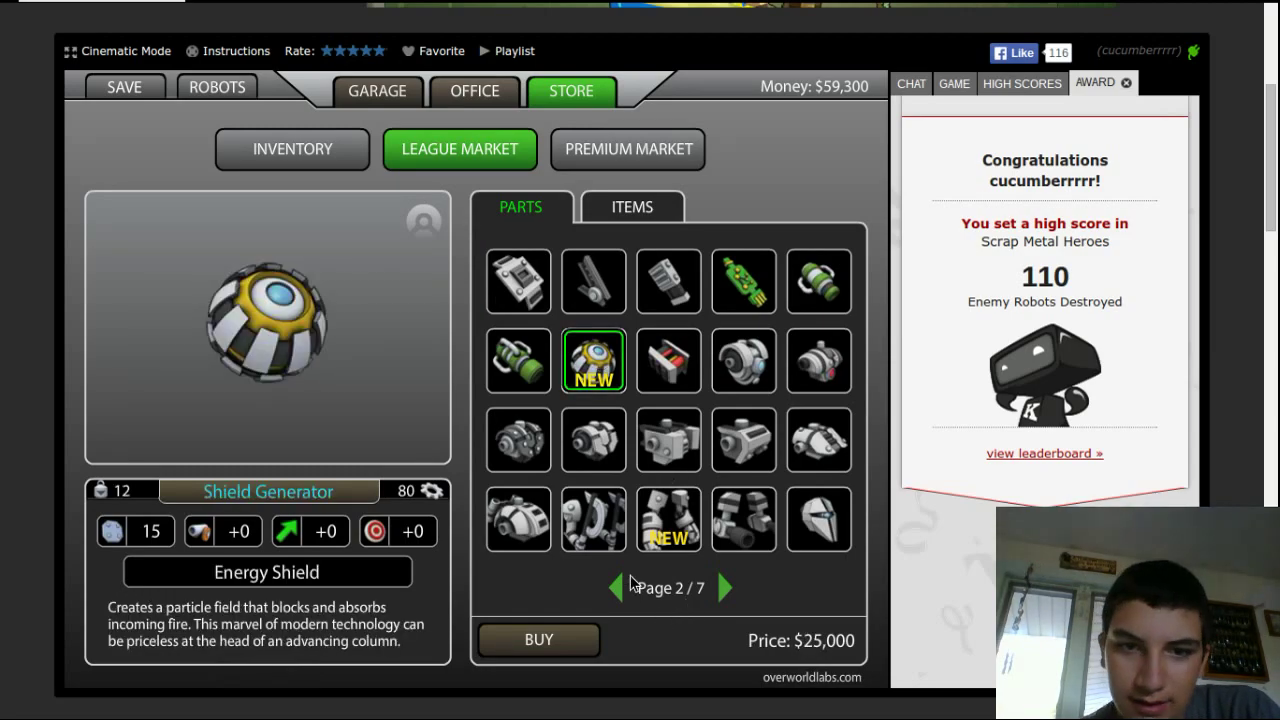
left_click(668, 522)
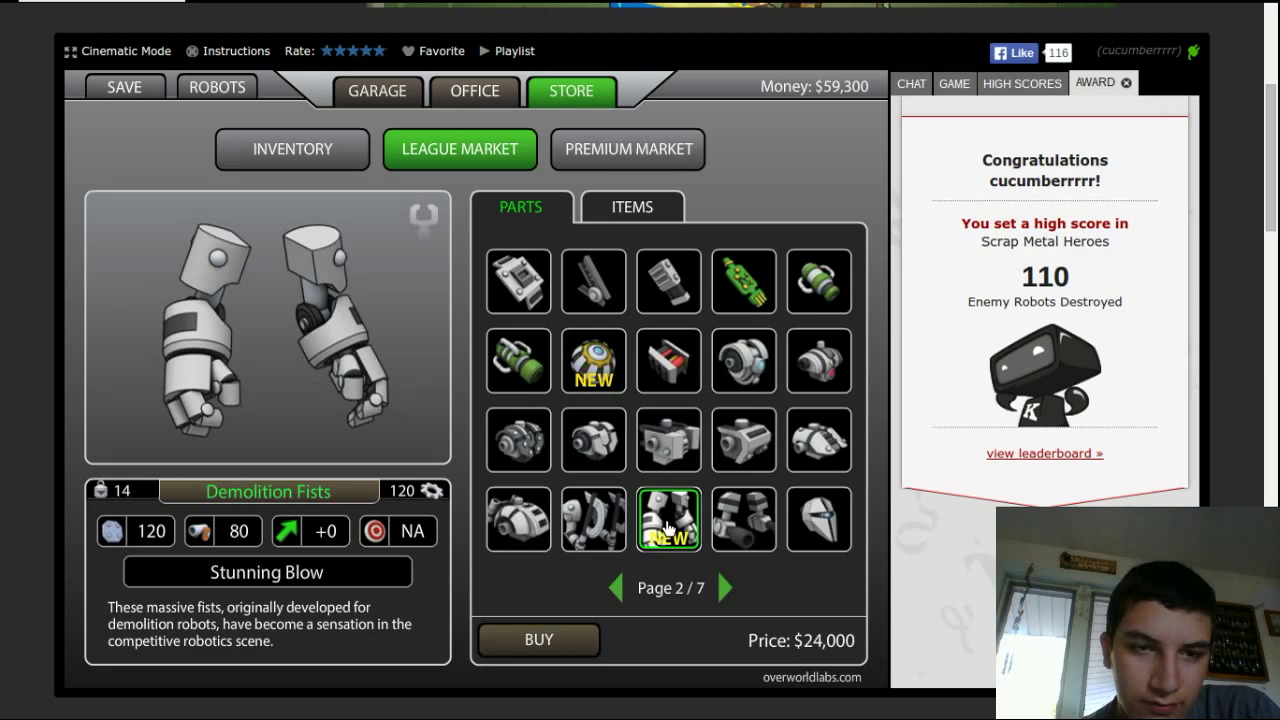
left_click(594, 362)
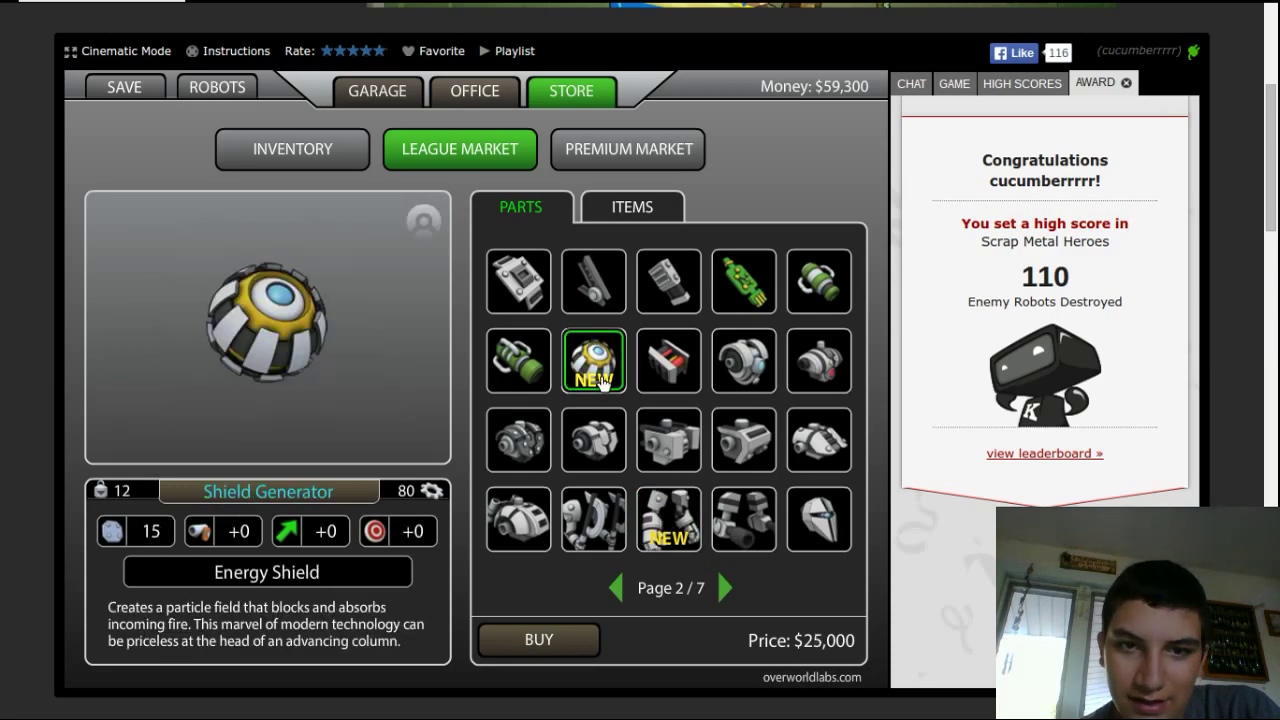
left_click(551, 640)
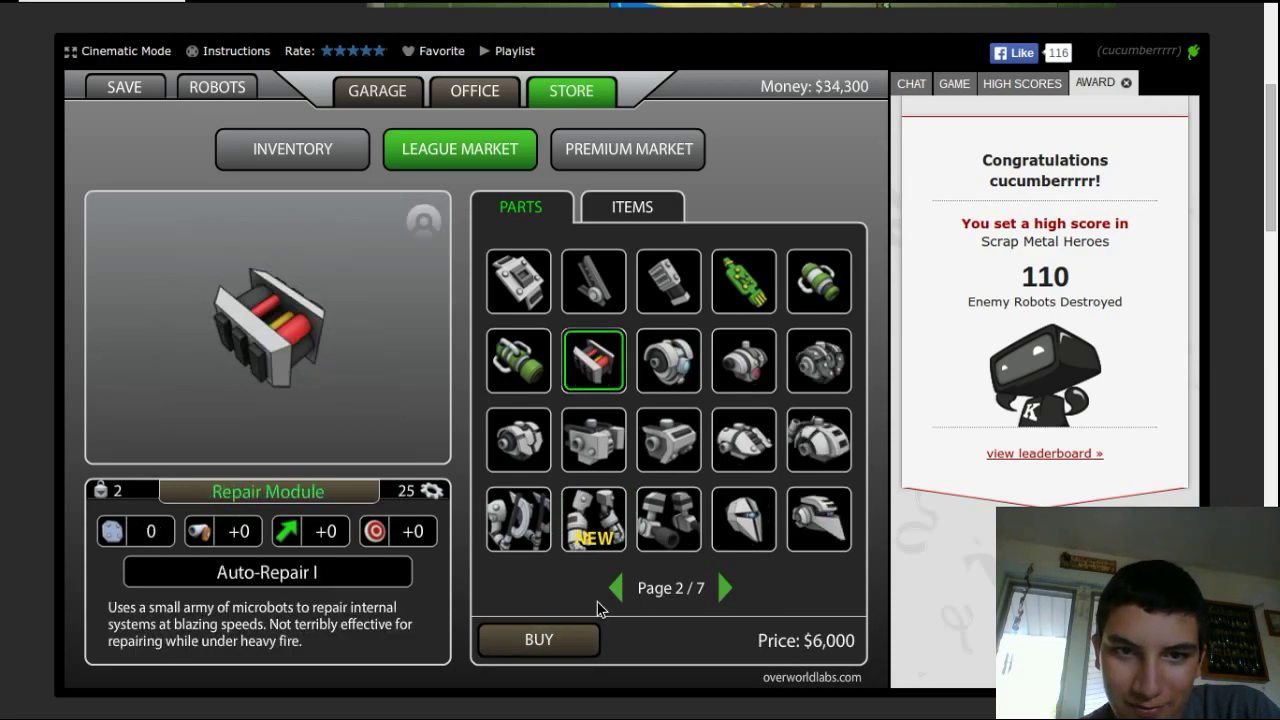
- Browse the League Market pages, previewing the Battle Mace and Dual Gauss Rifle
left_click(724, 588)
left_click(724, 588)
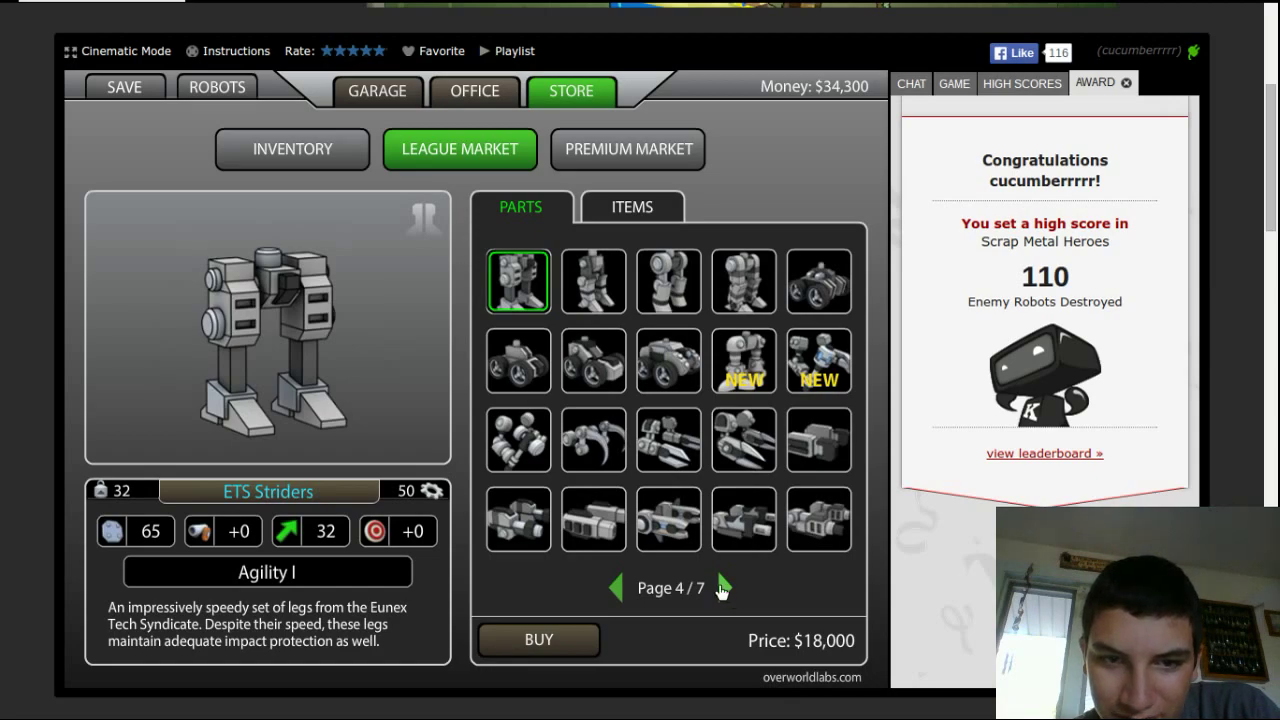
left_click(818, 362)
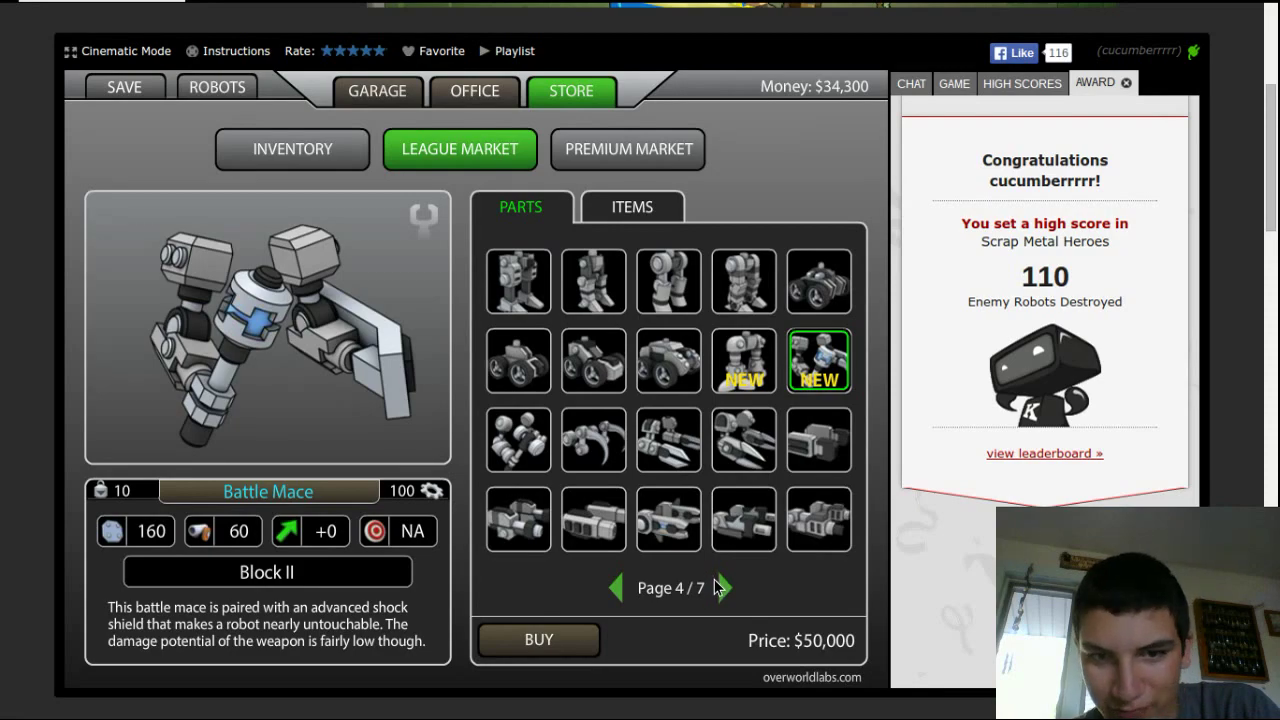
left_click(724, 588)
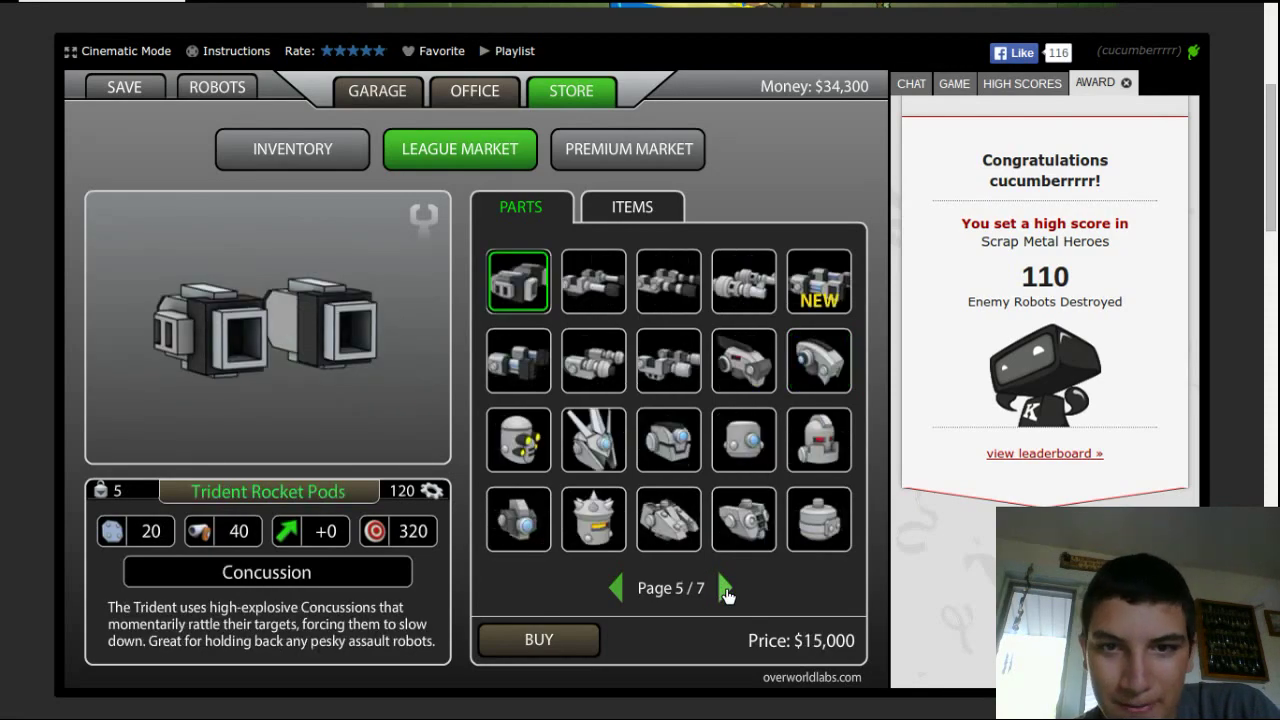
left_click(820, 285)
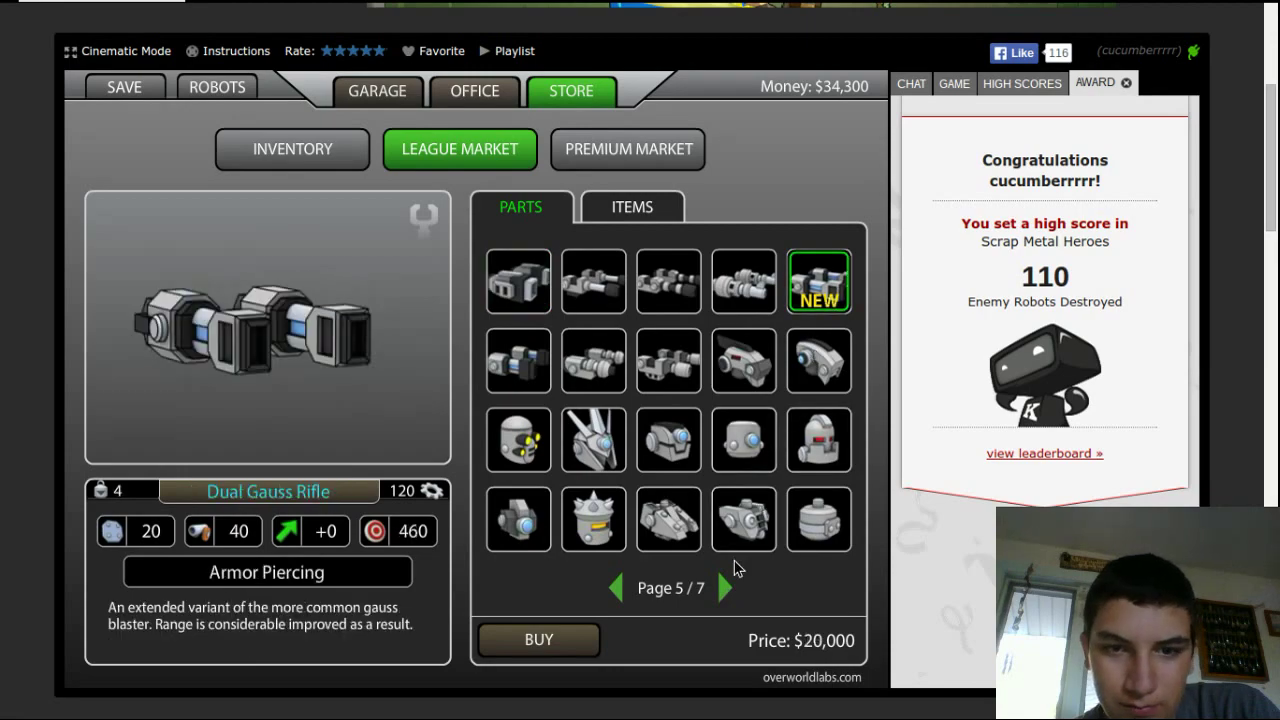
left_click(724, 588)
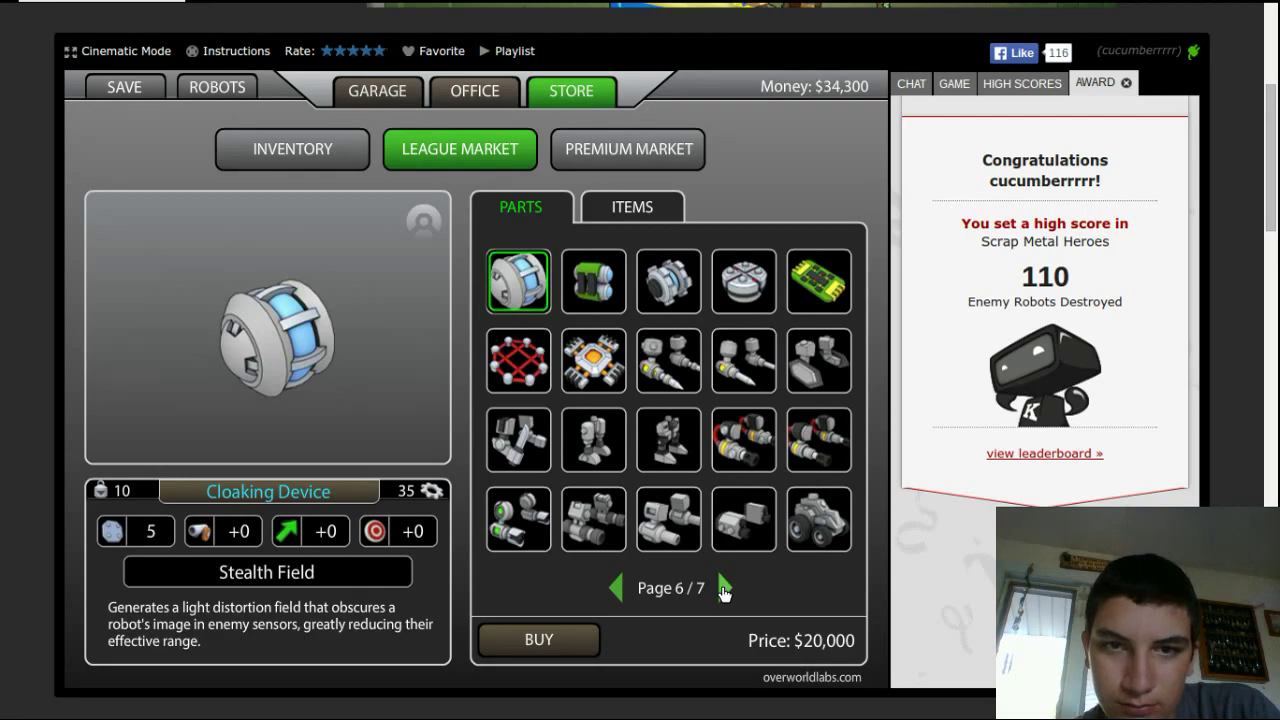
left_click(724, 588)
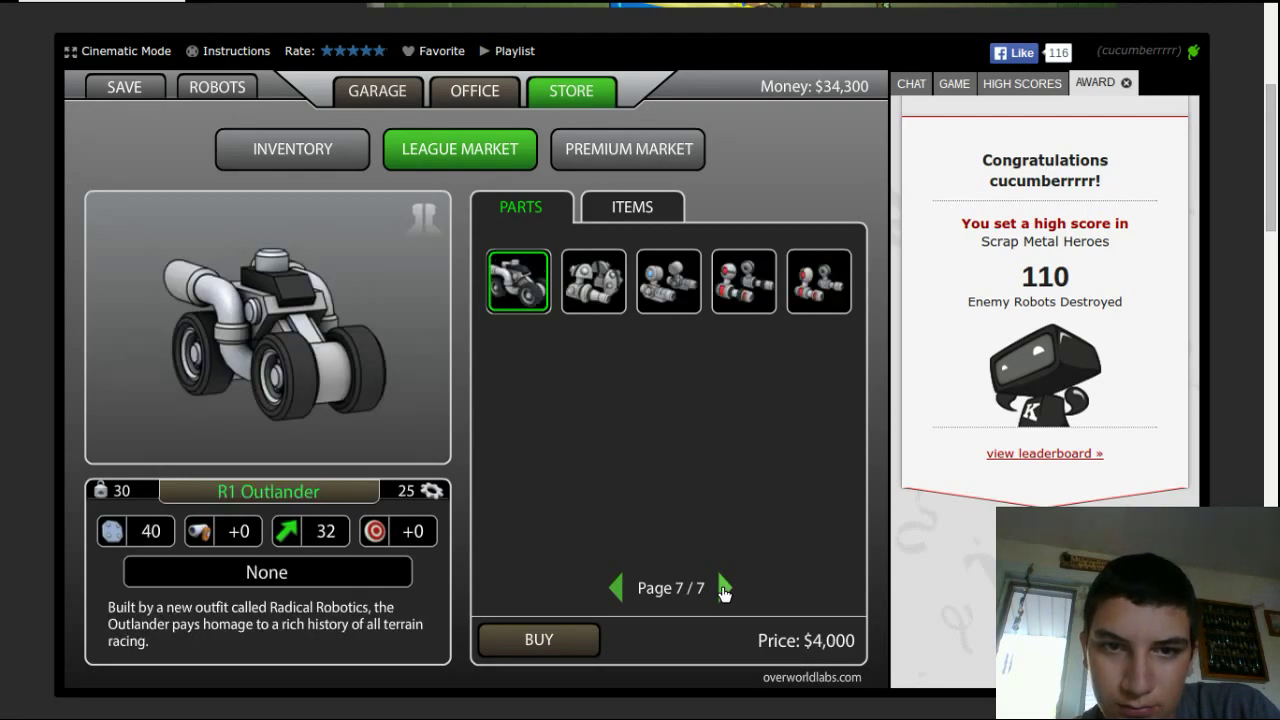
- Preview the MX-10 Titan Legs and compare them with the owned EOS Heavy Lifters
left_click(619, 590)
left_click(619, 590)
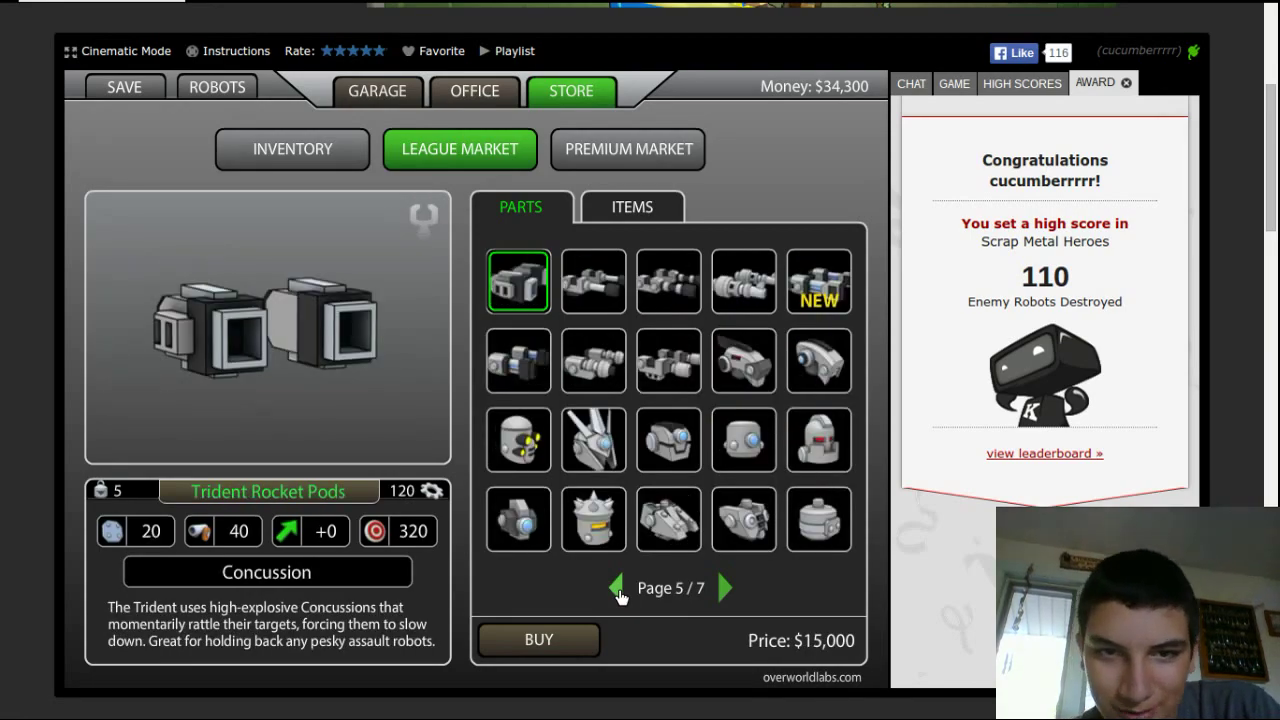
left_click(619, 590)
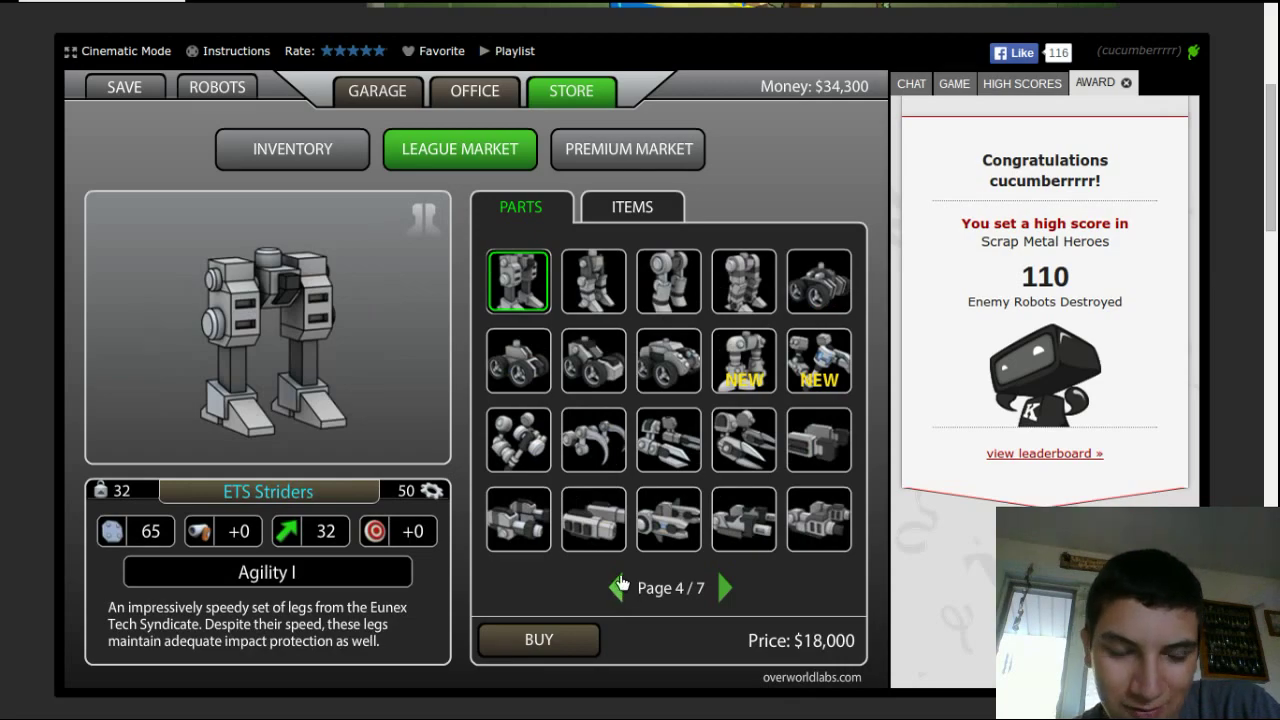
left_click(664, 276)
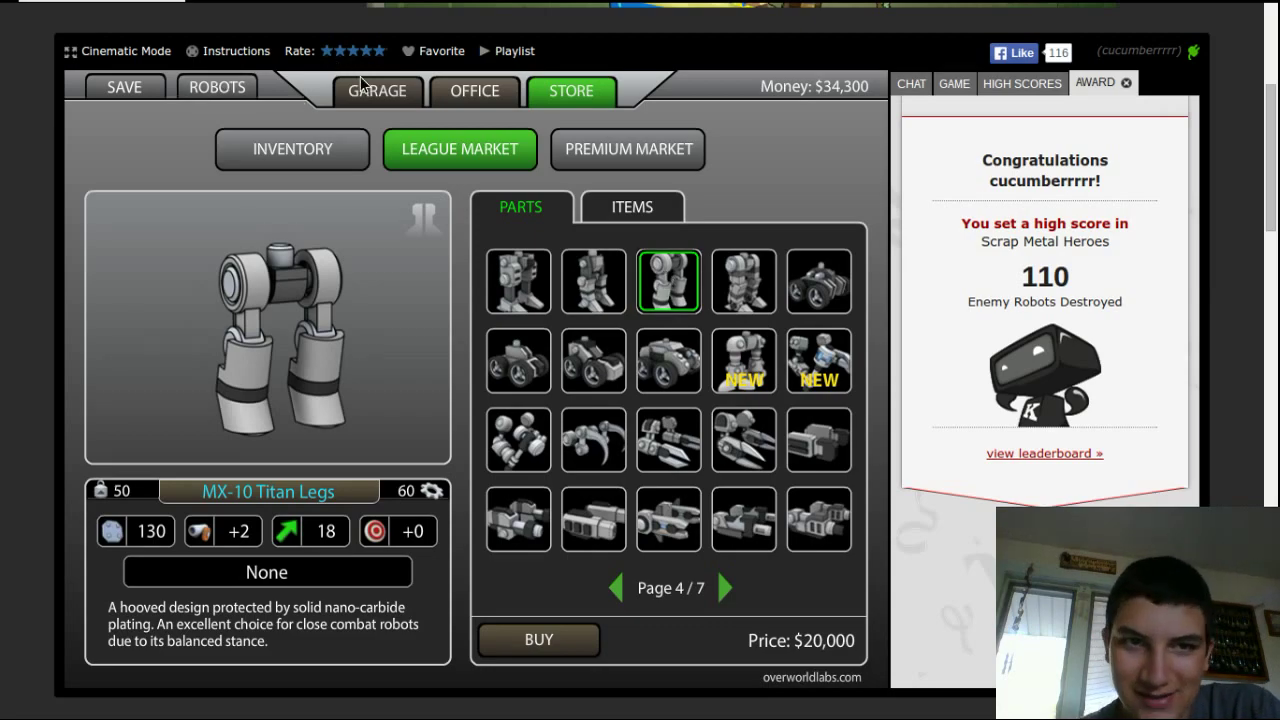
left_click(320, 152)
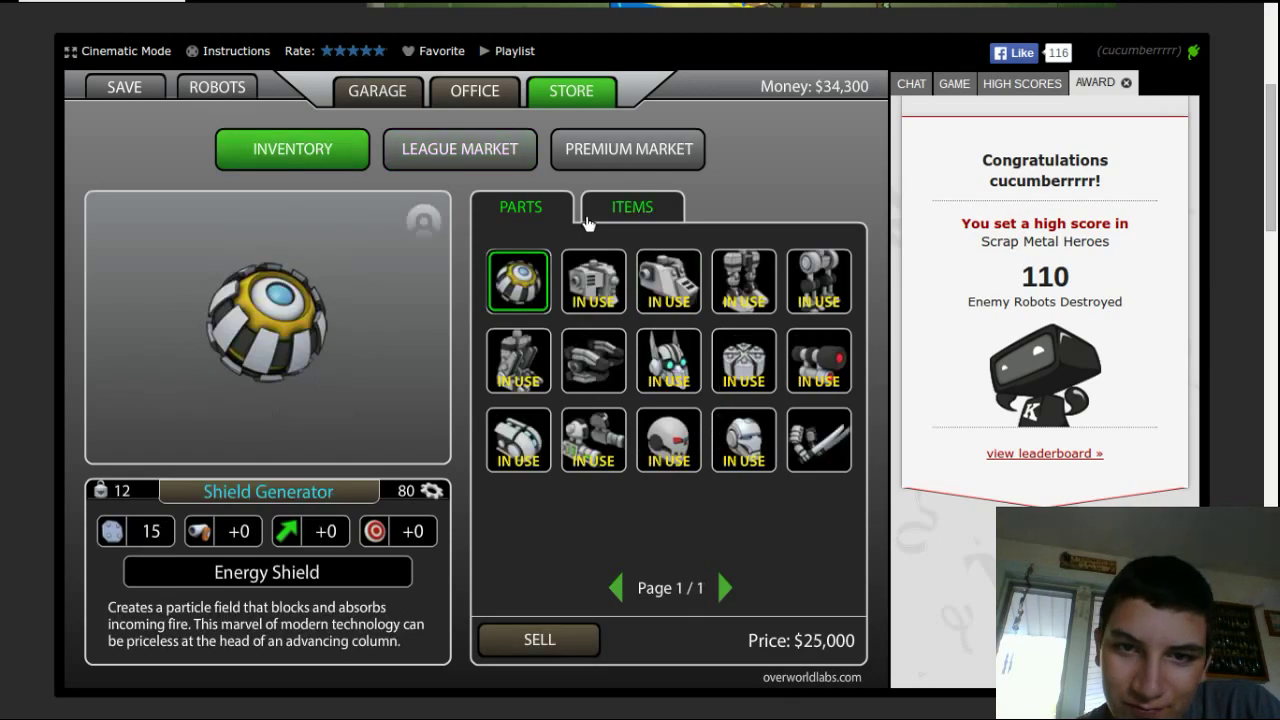
left_click(818, 280)
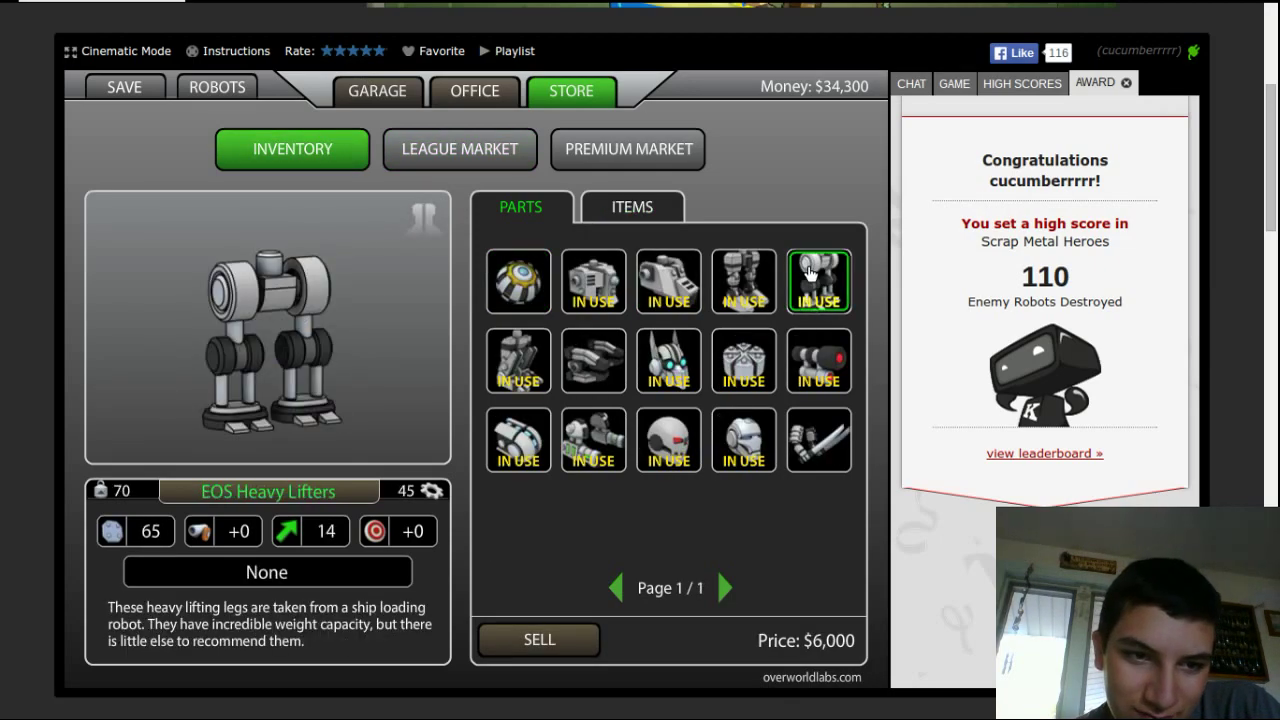
left_click(465, 140)
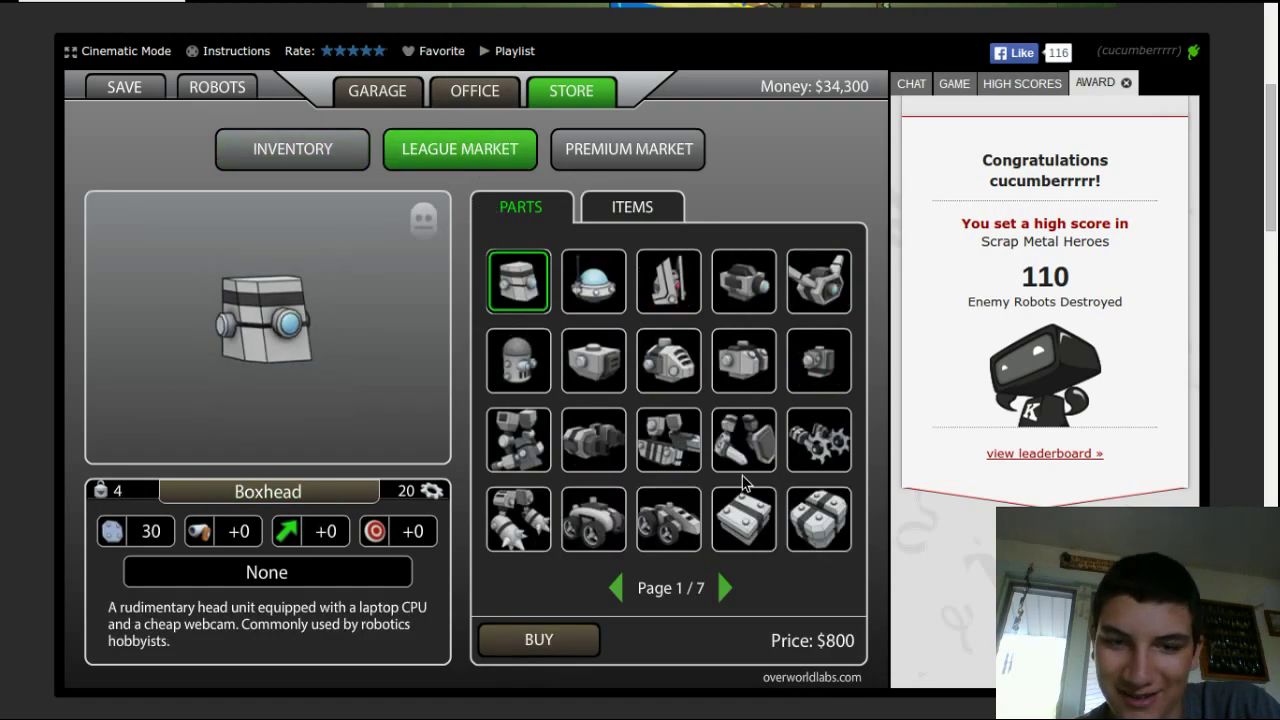
- Browse further market pages and preview the Prowler Legs
left_click(726, 588)
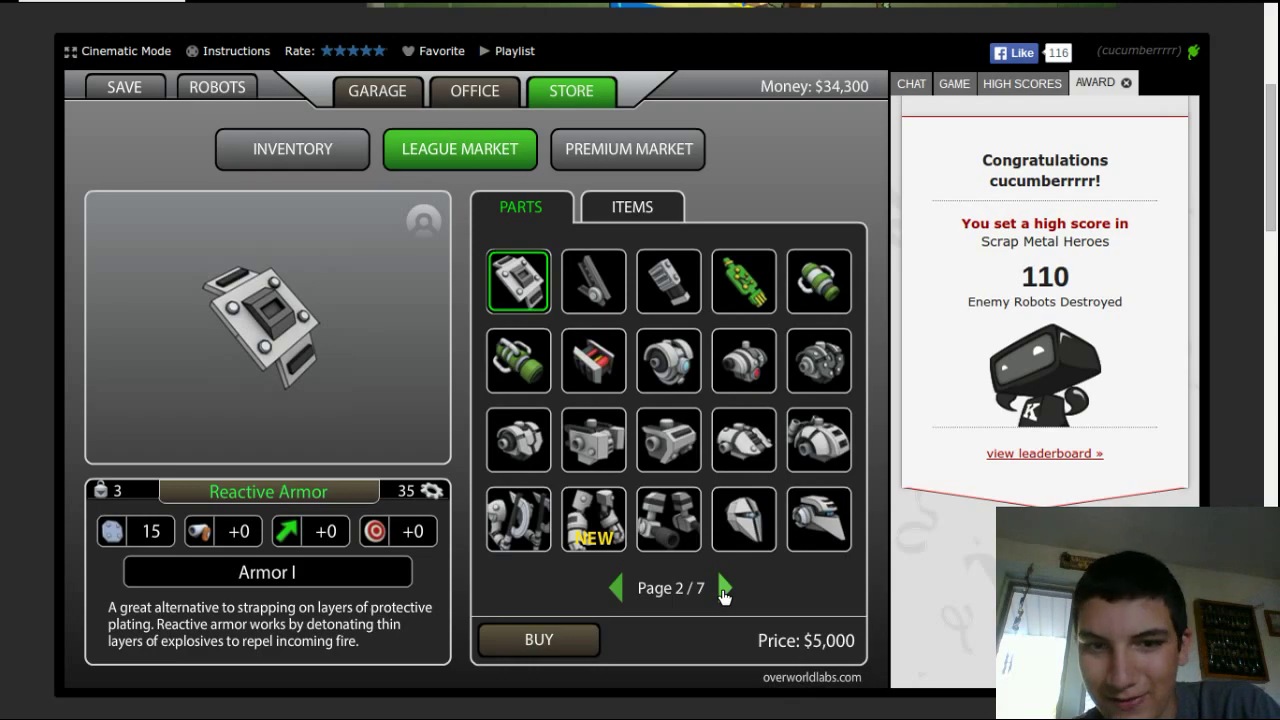
left_click(726, 590)
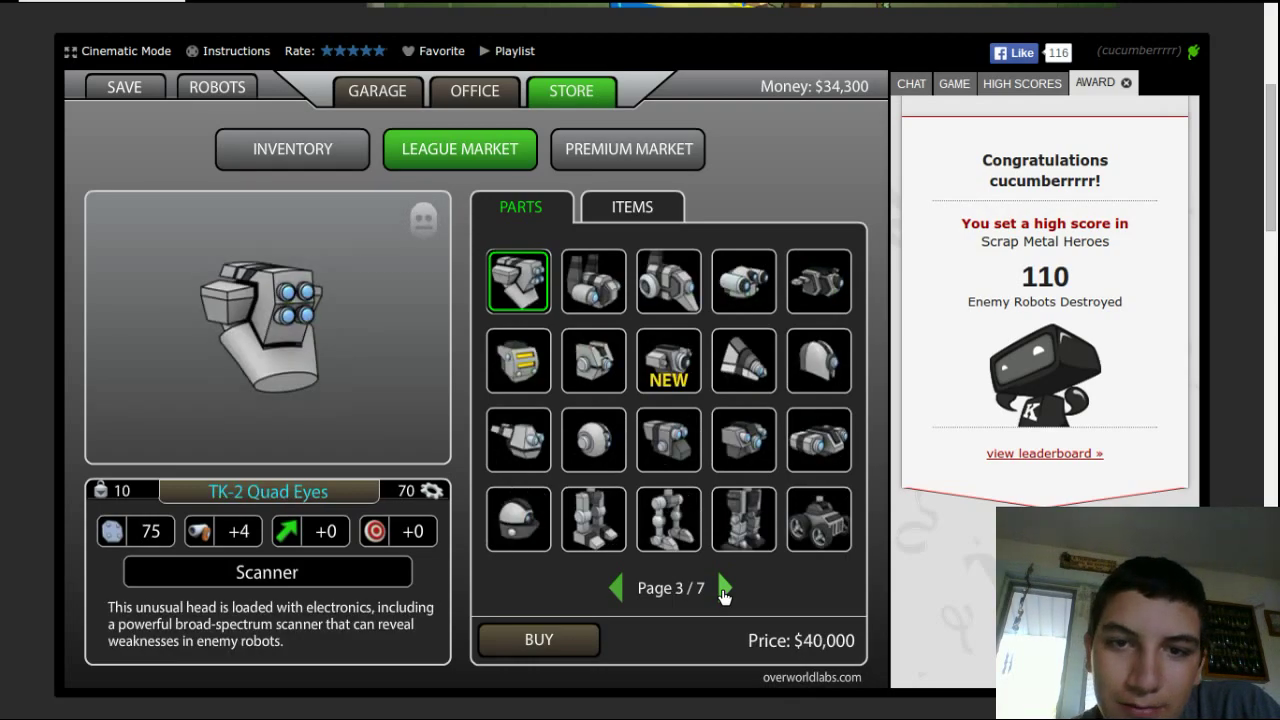
left_click(724, 590)
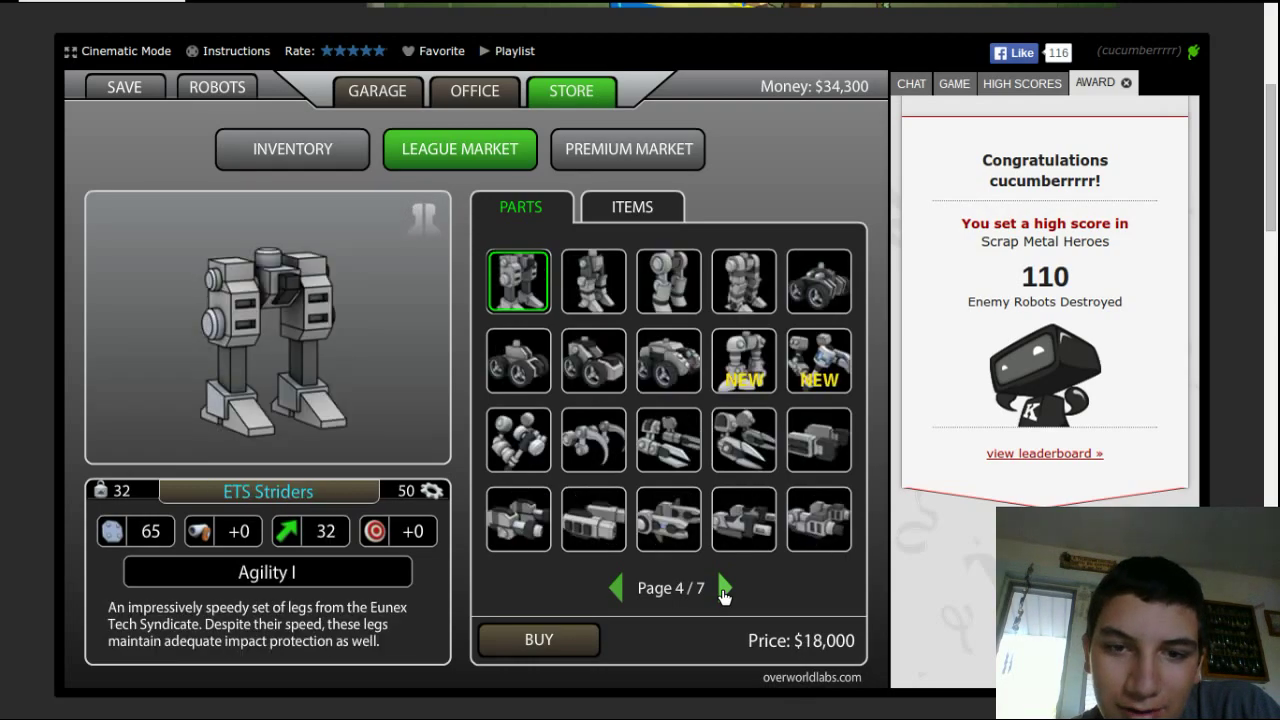
left_click(616, 590)
left_click(743, 520)
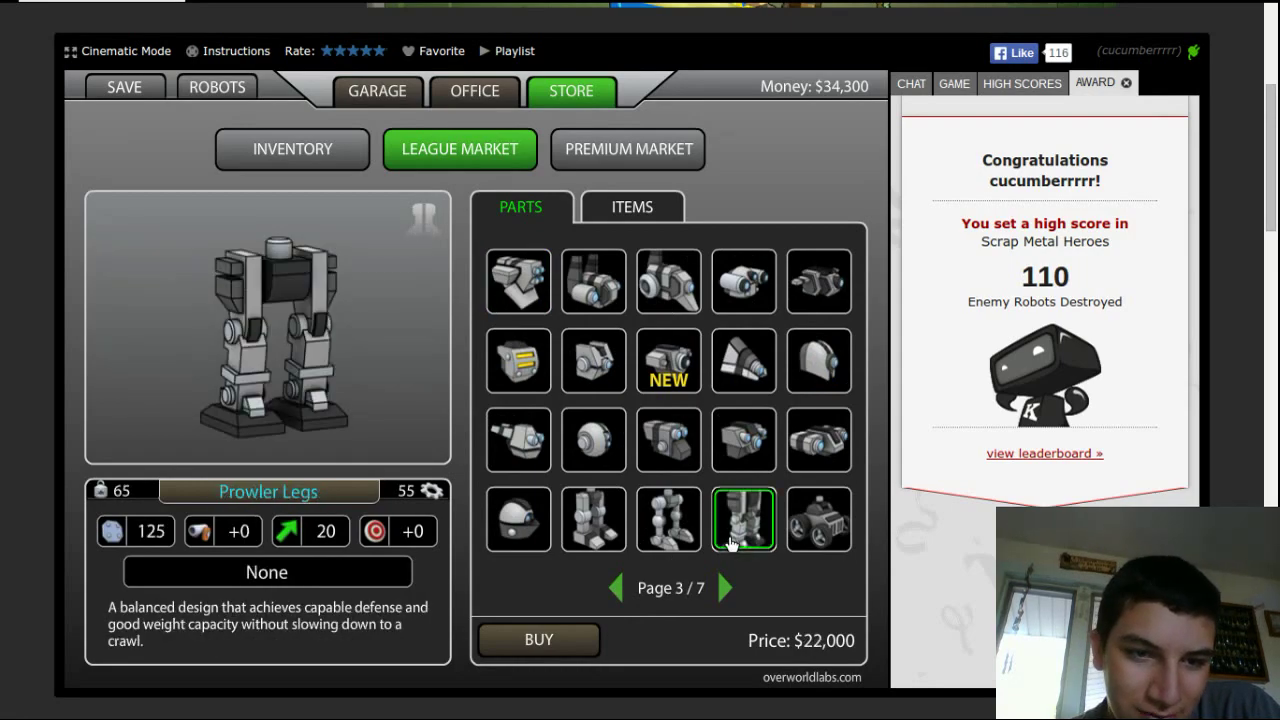
- Buy the MX-10 Titan Legs for $20,000 and return to Gunbot in the garage
left_click(722, 590)
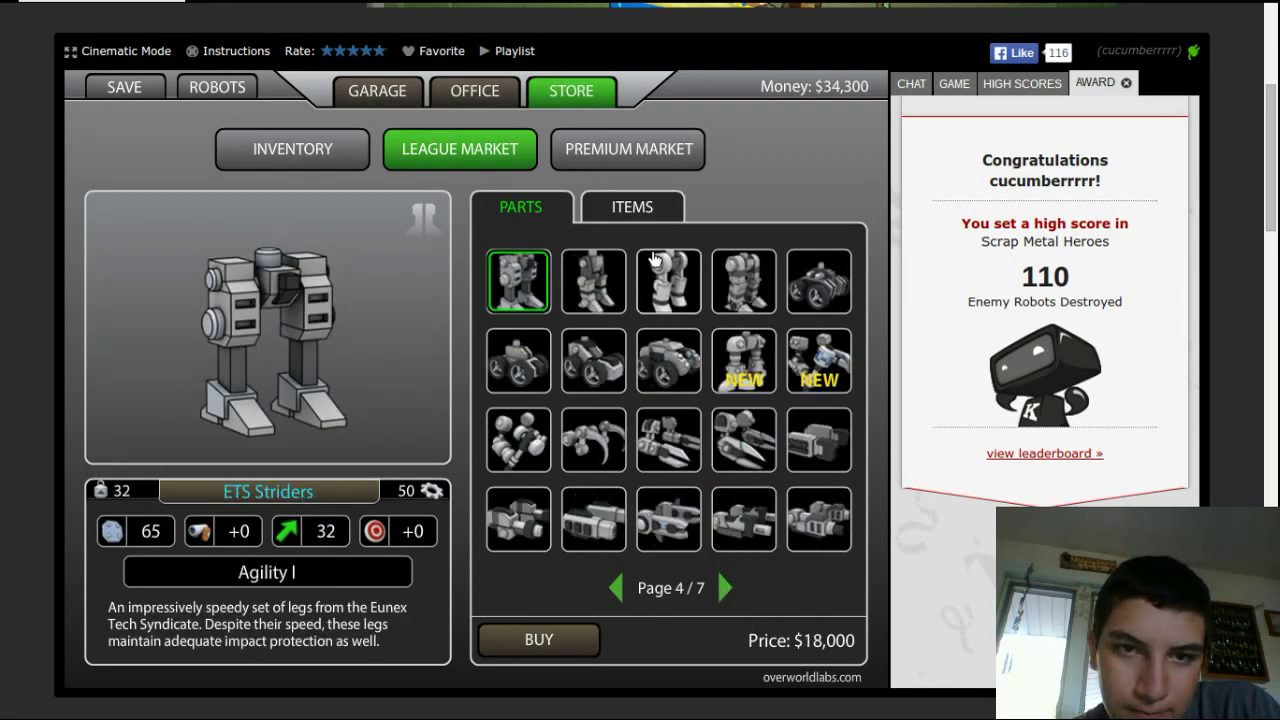
left_click(668, 281)
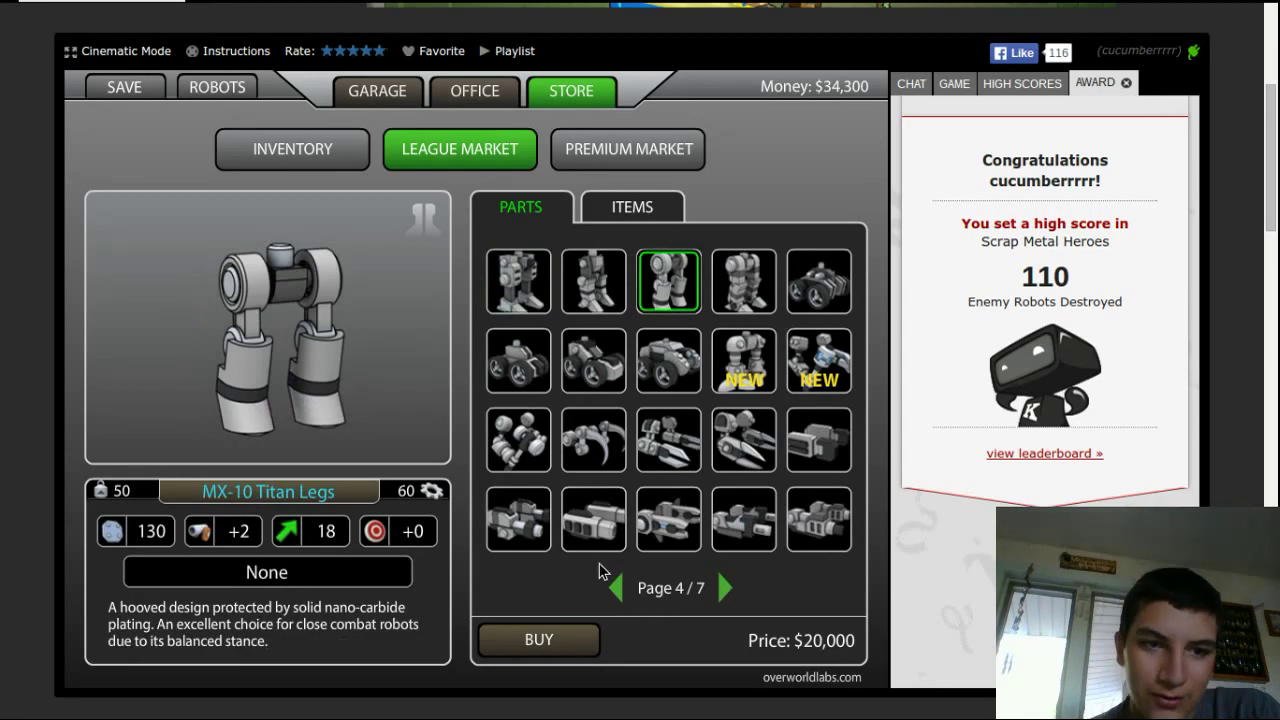
left_click(569, 650)
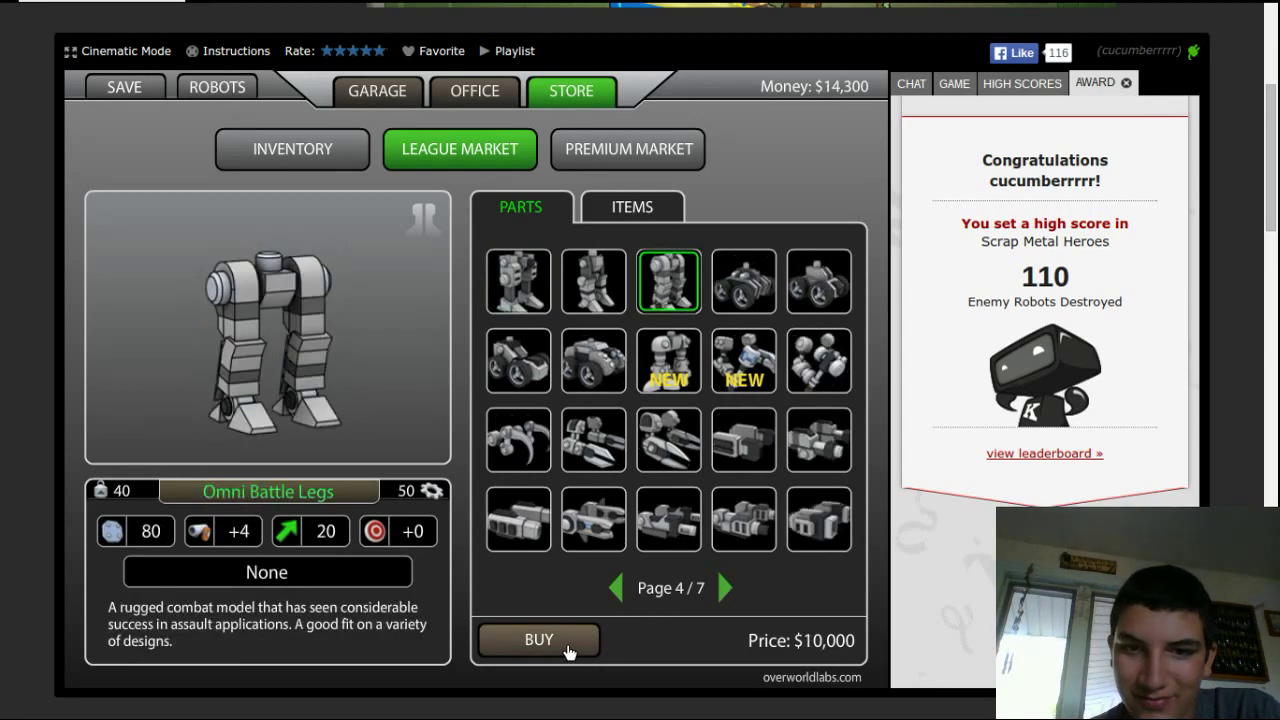
left_click(668, 360)
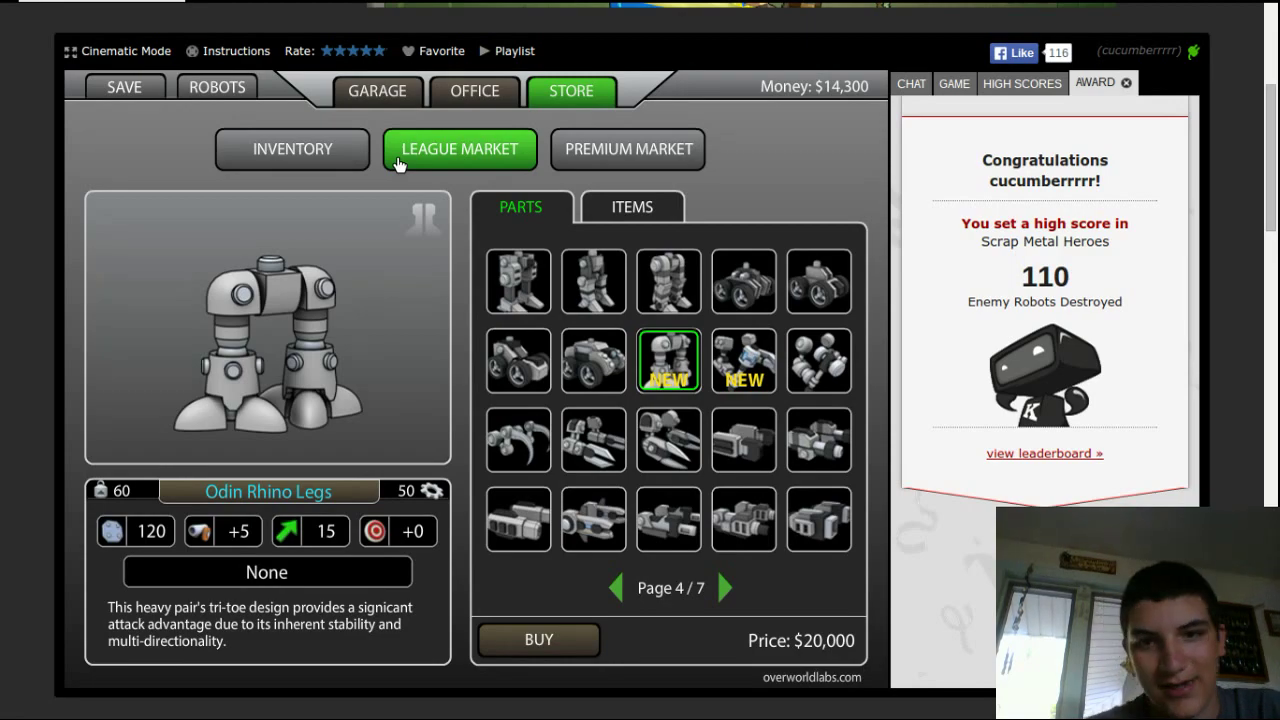
left_click(405, 90)
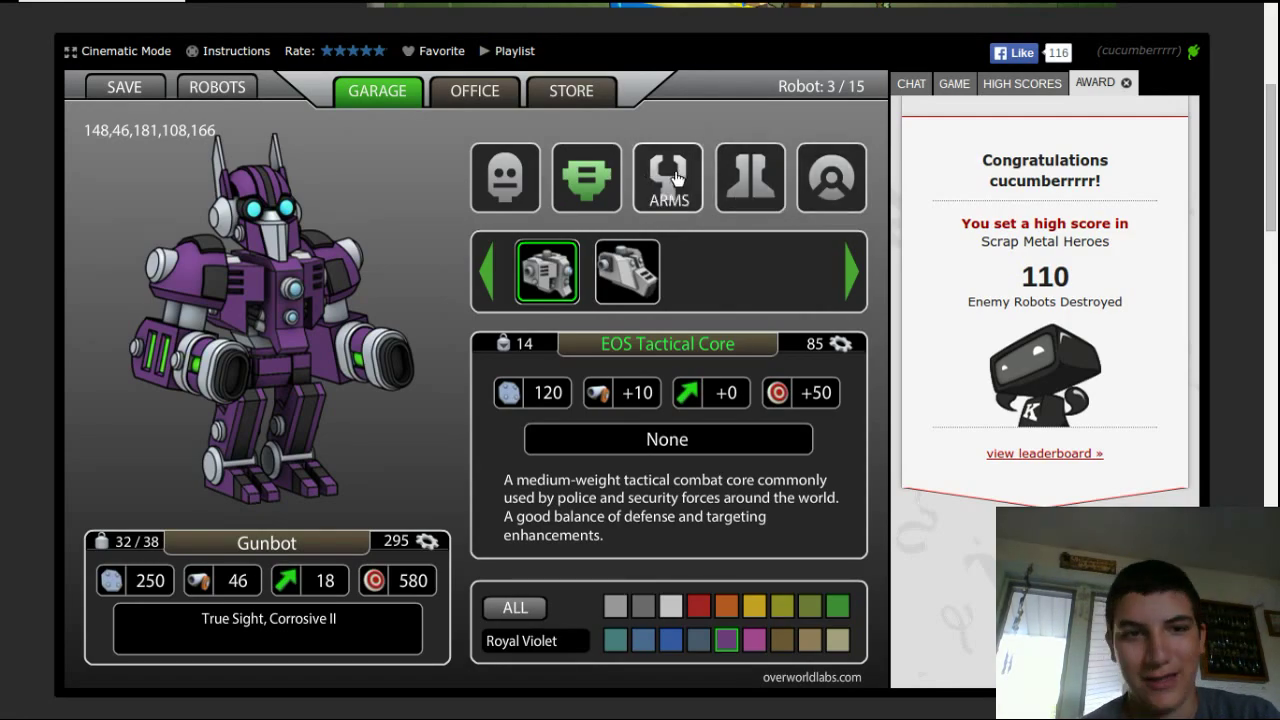
- Equip MX-10 Titan Legs on the Cannibal fortres design
left_click(474, 93)
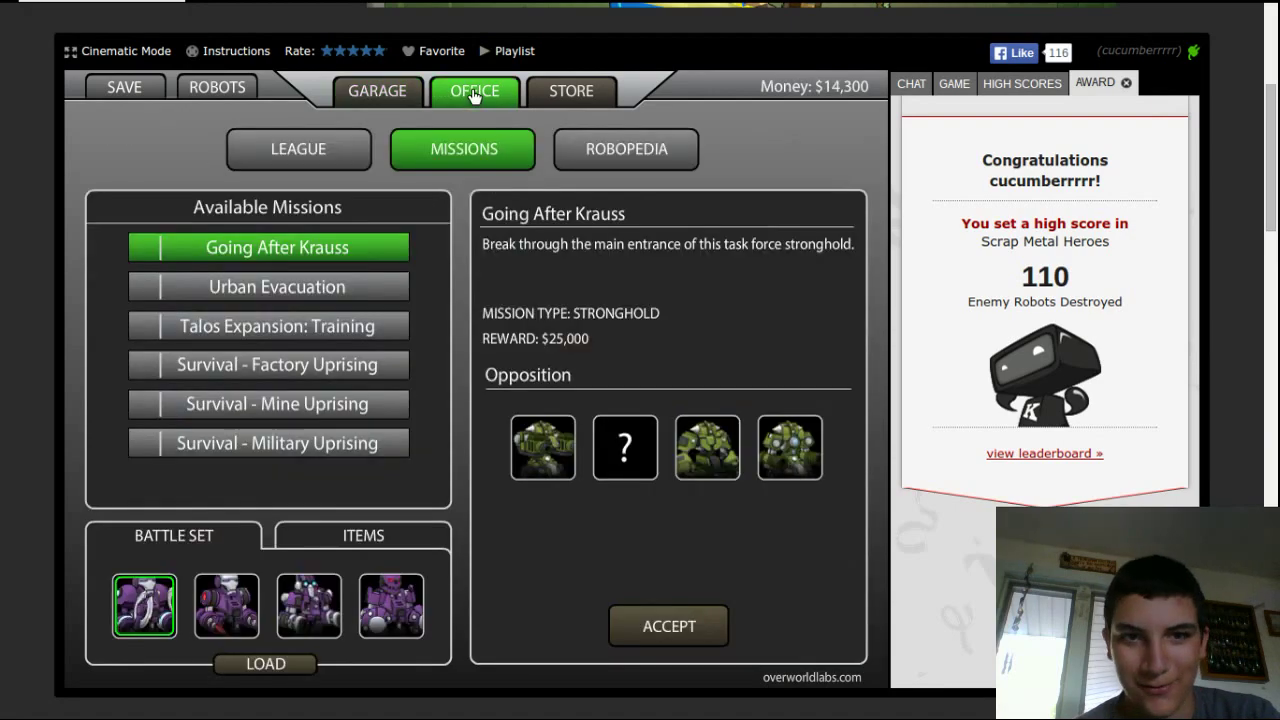
left_click(408, 93)
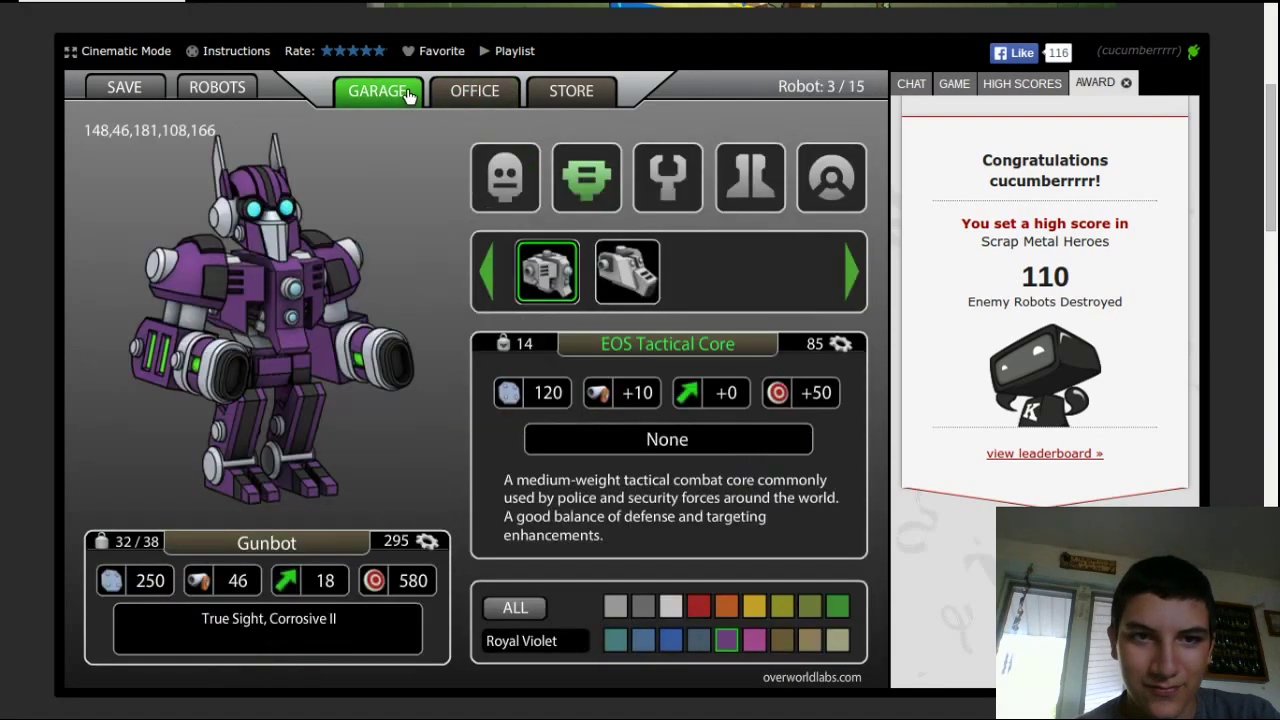
left_click(217, 87)
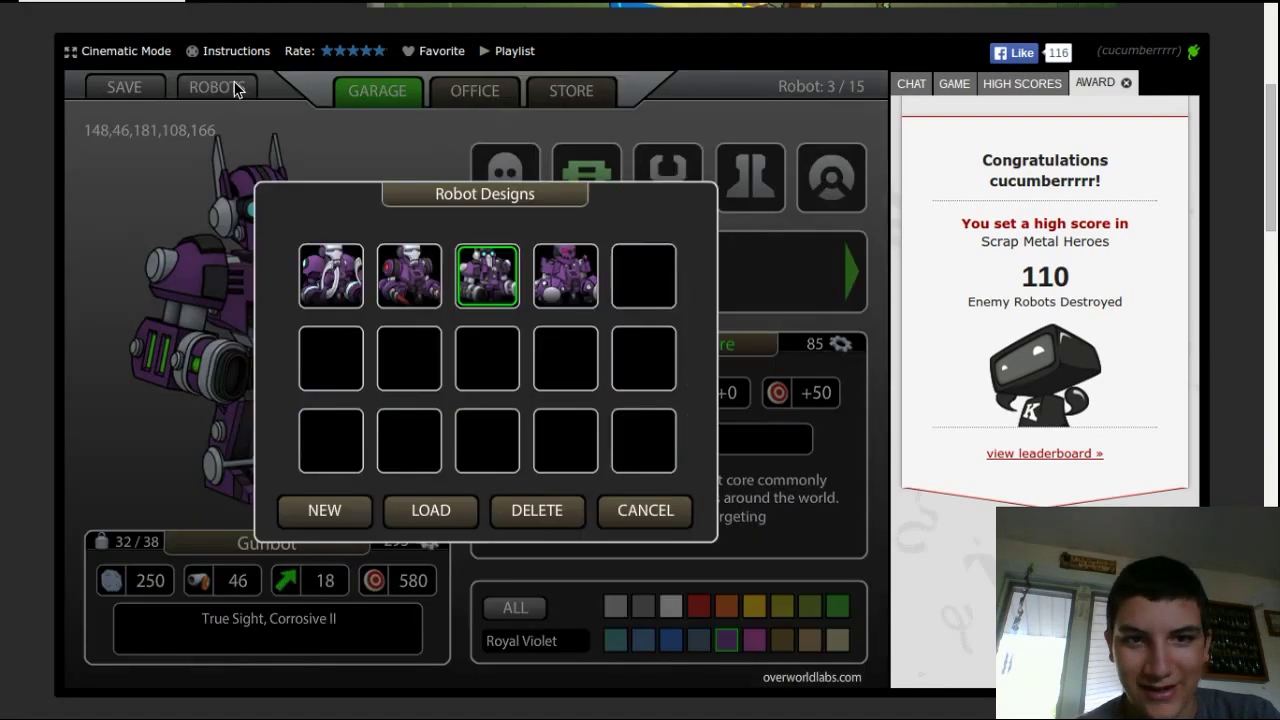
left_click(578, 262)
left_click(433, 512)
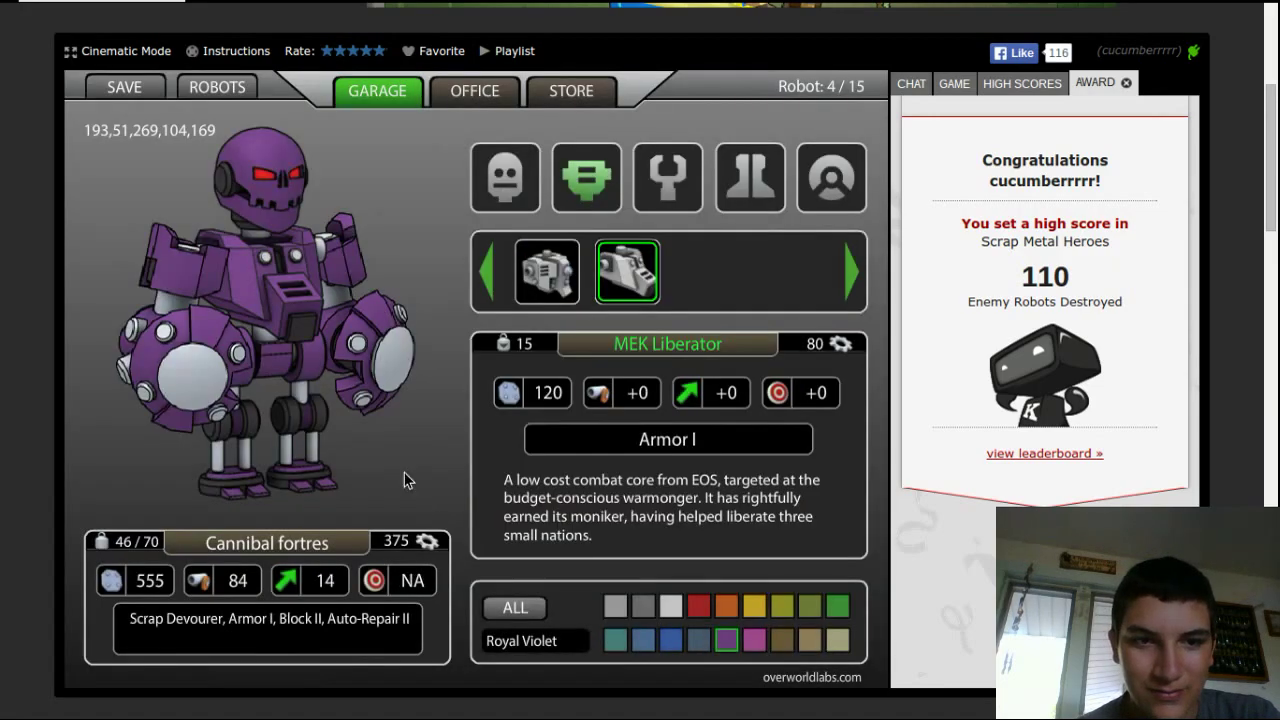
left_click(749, 178)
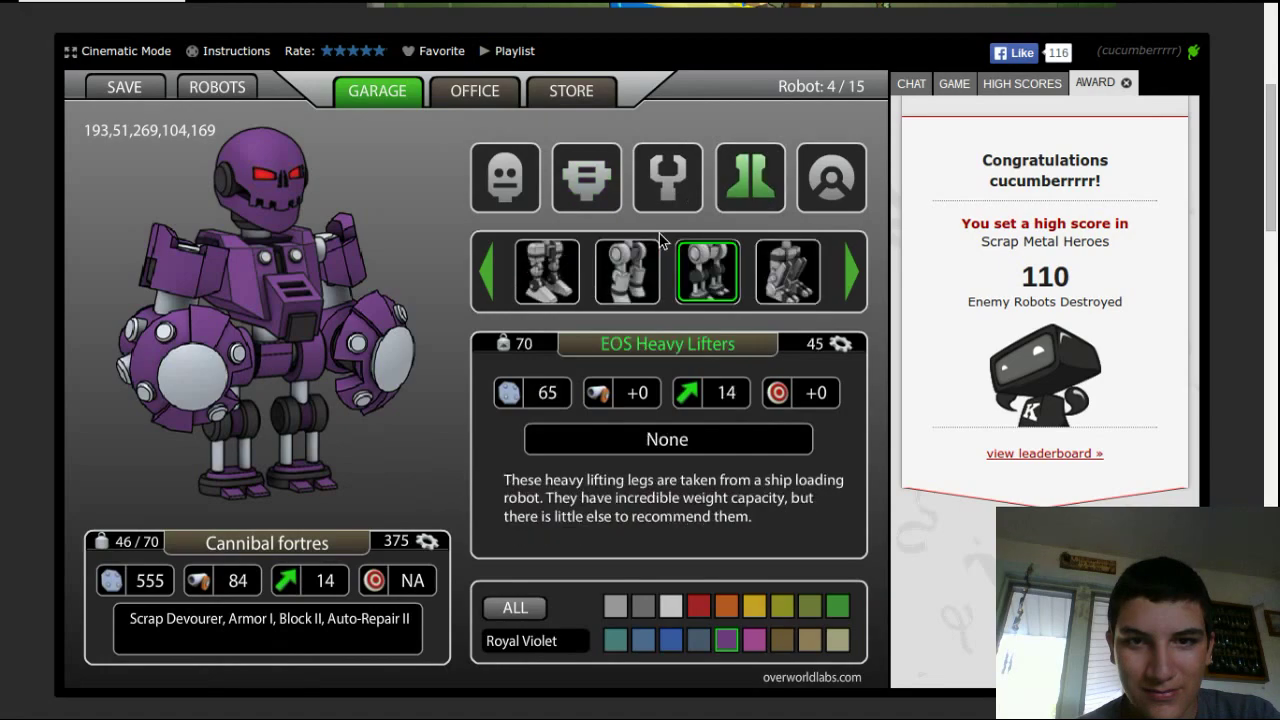
left_click(628, 270)
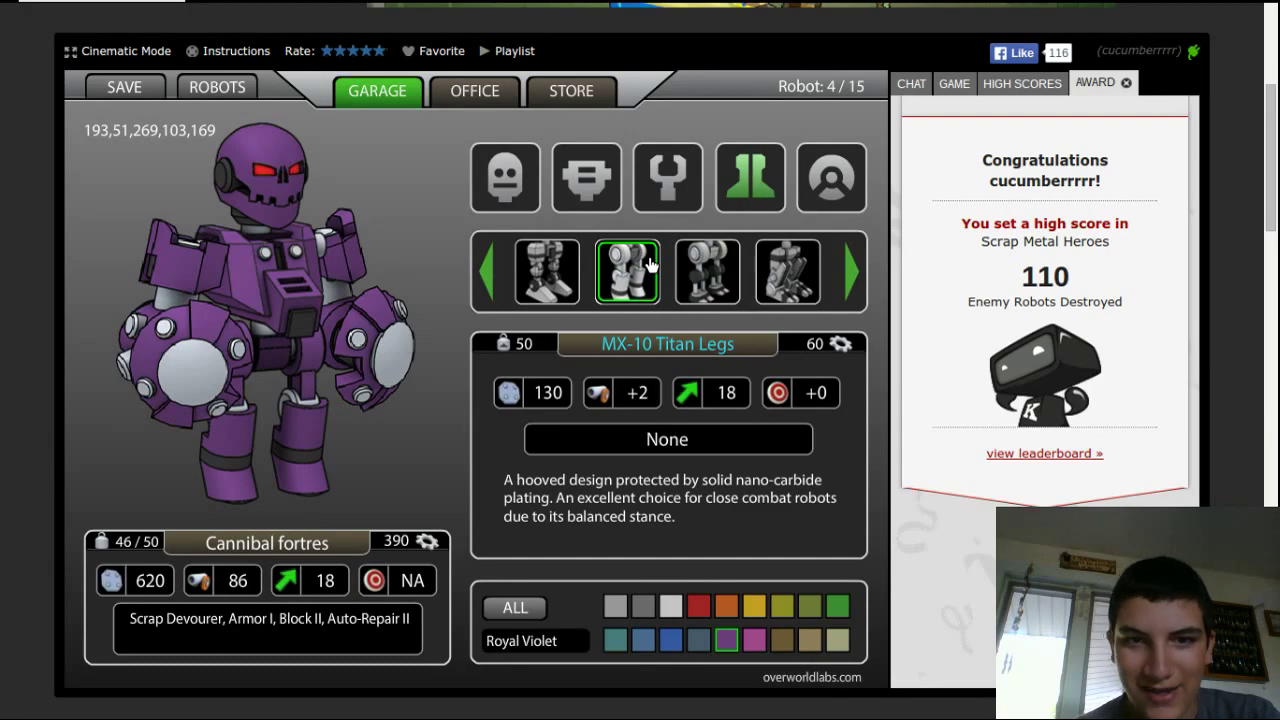
- Load the Lazer Dude and Brute designs and equip MX-10 Titan Legs on them
left_click(217, 87)
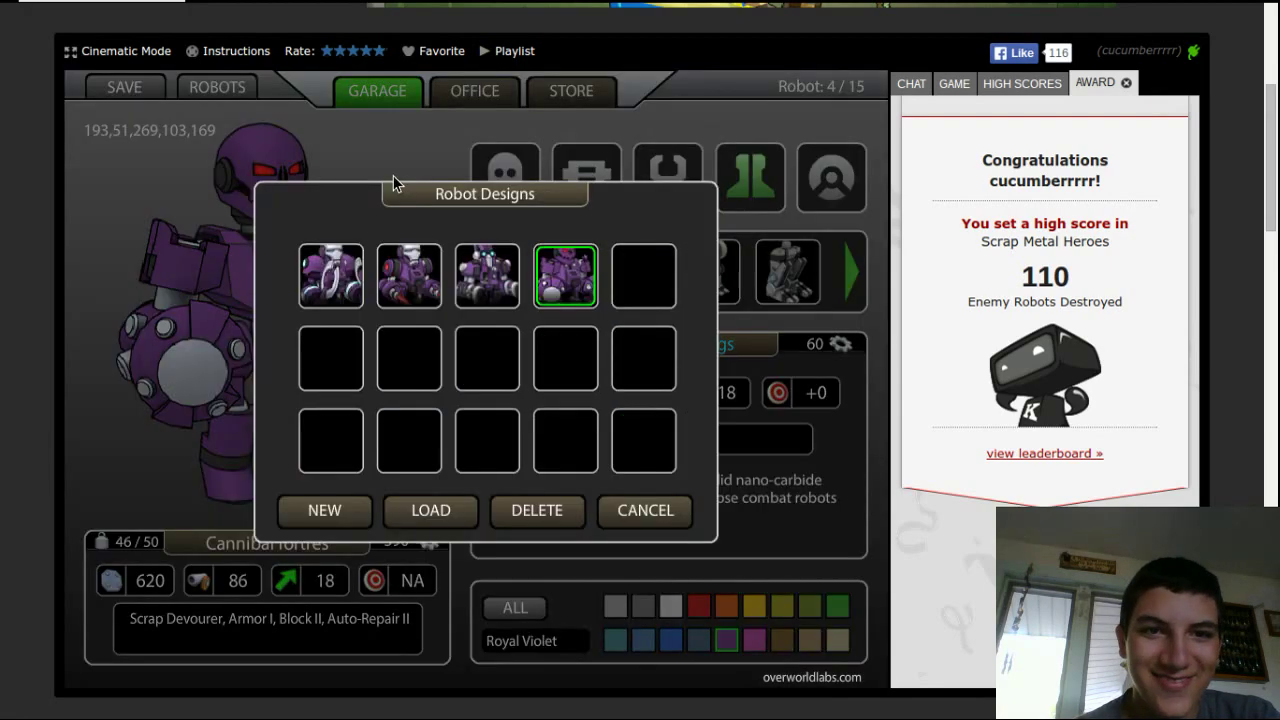
double_click(409, 275)
left_click(627, 270)
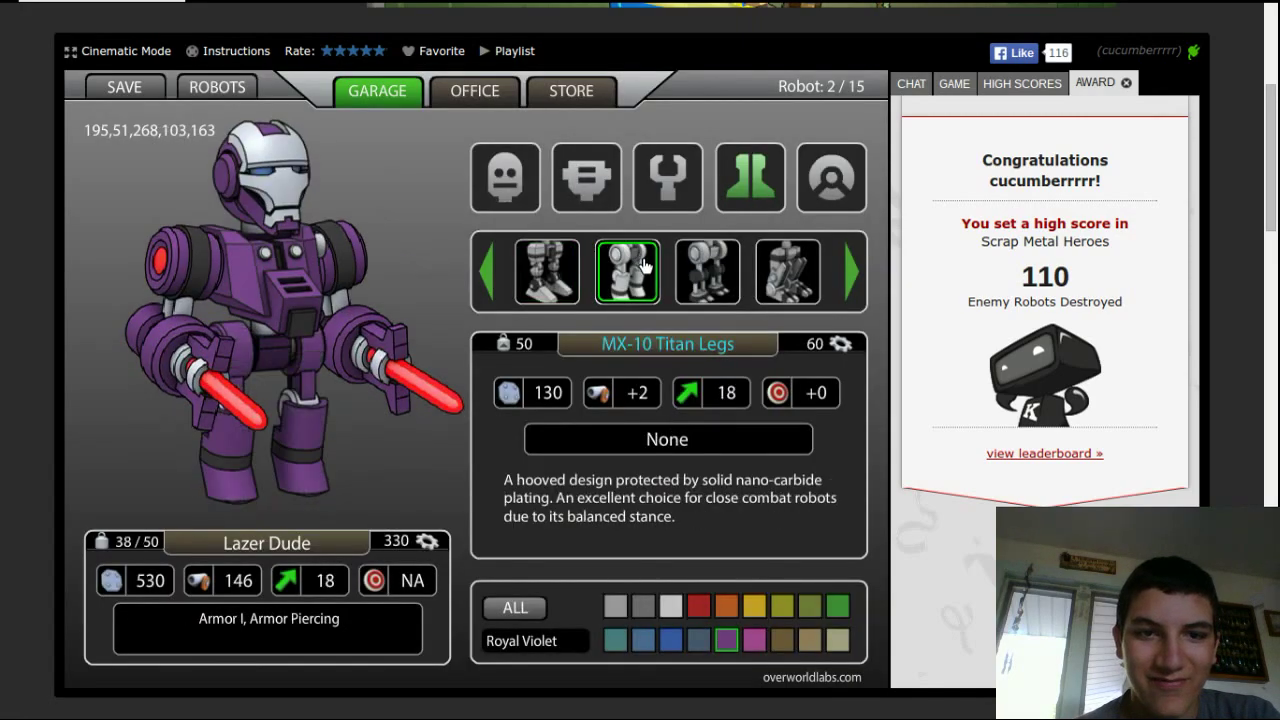
left_click(217, 87)
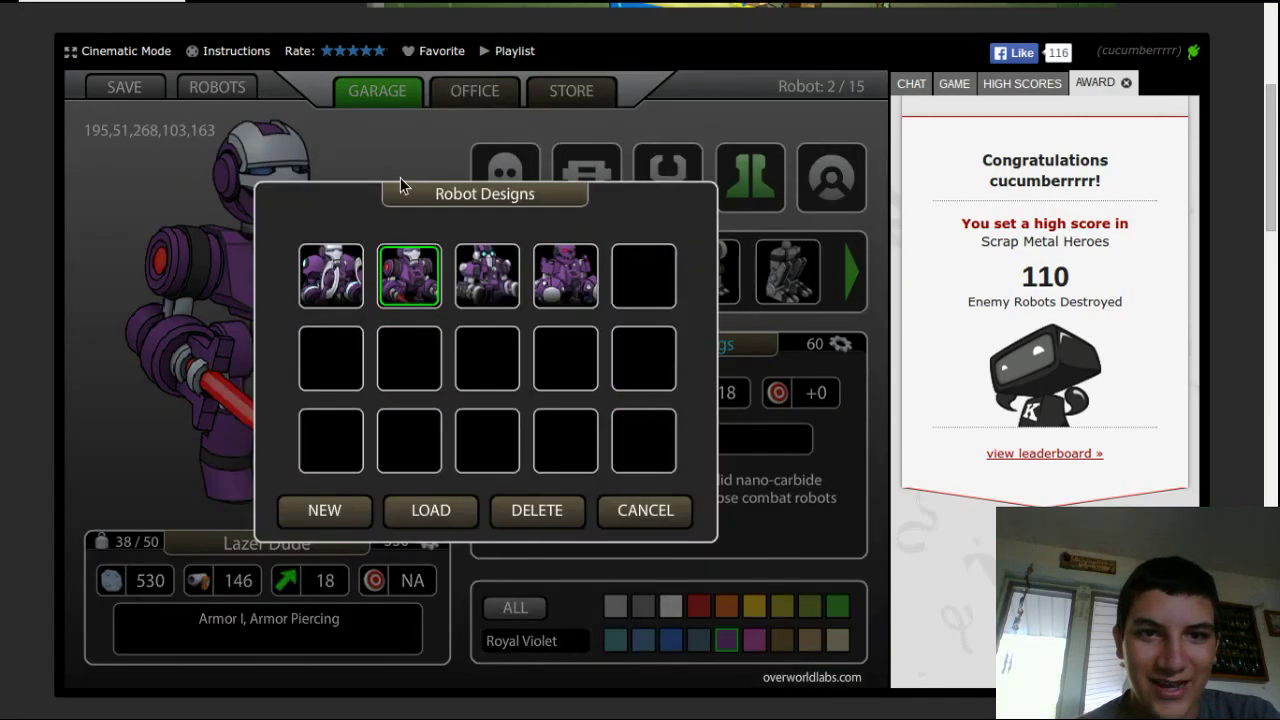
double_click(330, 275)
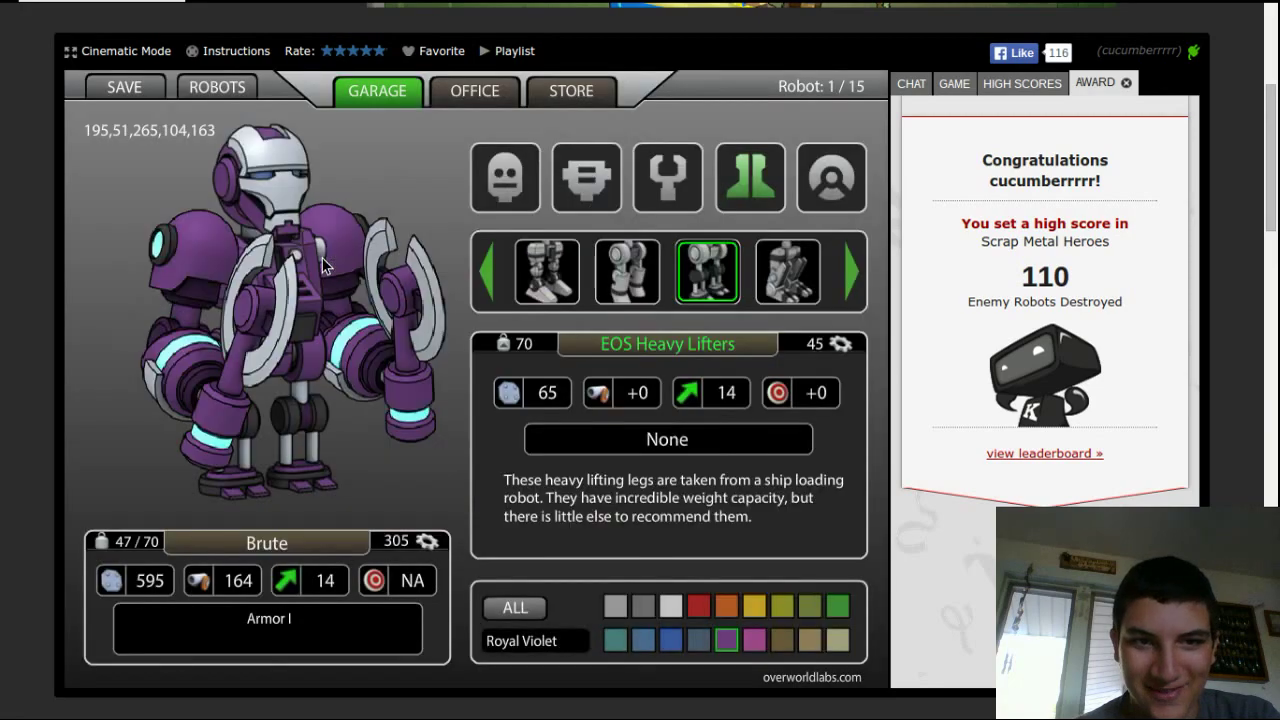
left_click(627, 272)
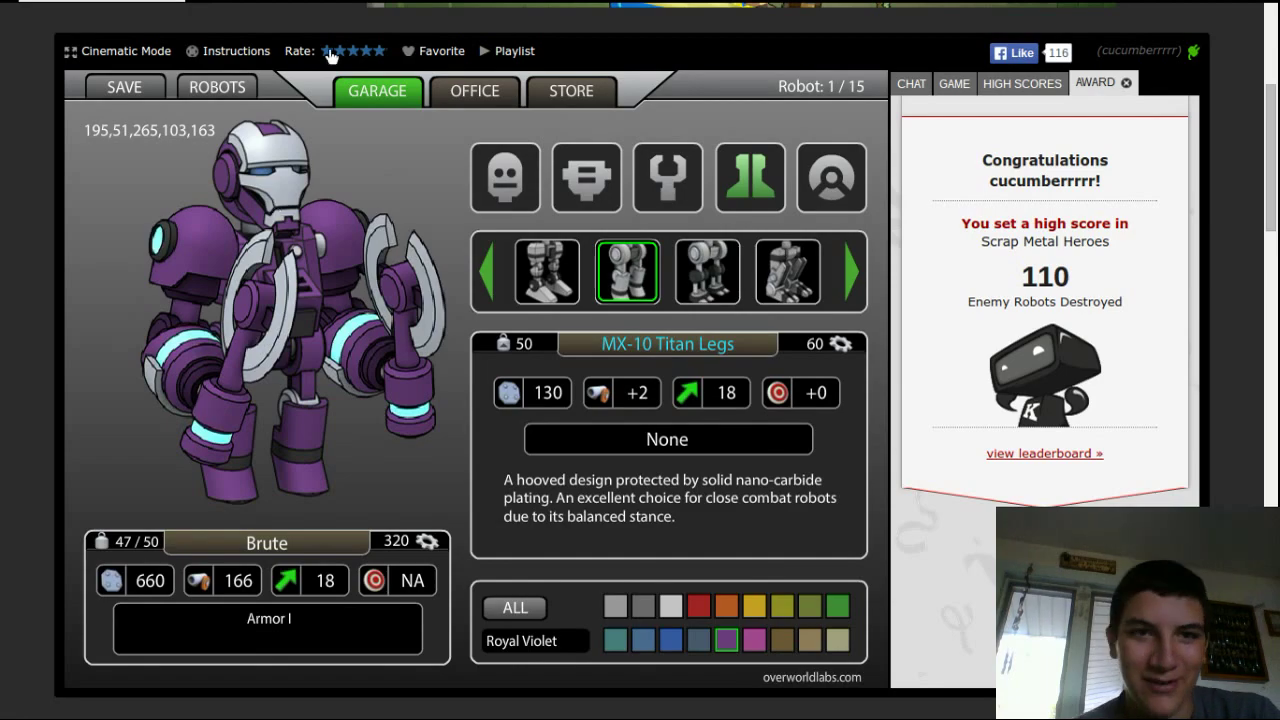
- Sell the EOS Heavy Lifters from the store inventory for $6,000
left_click(568, 91)
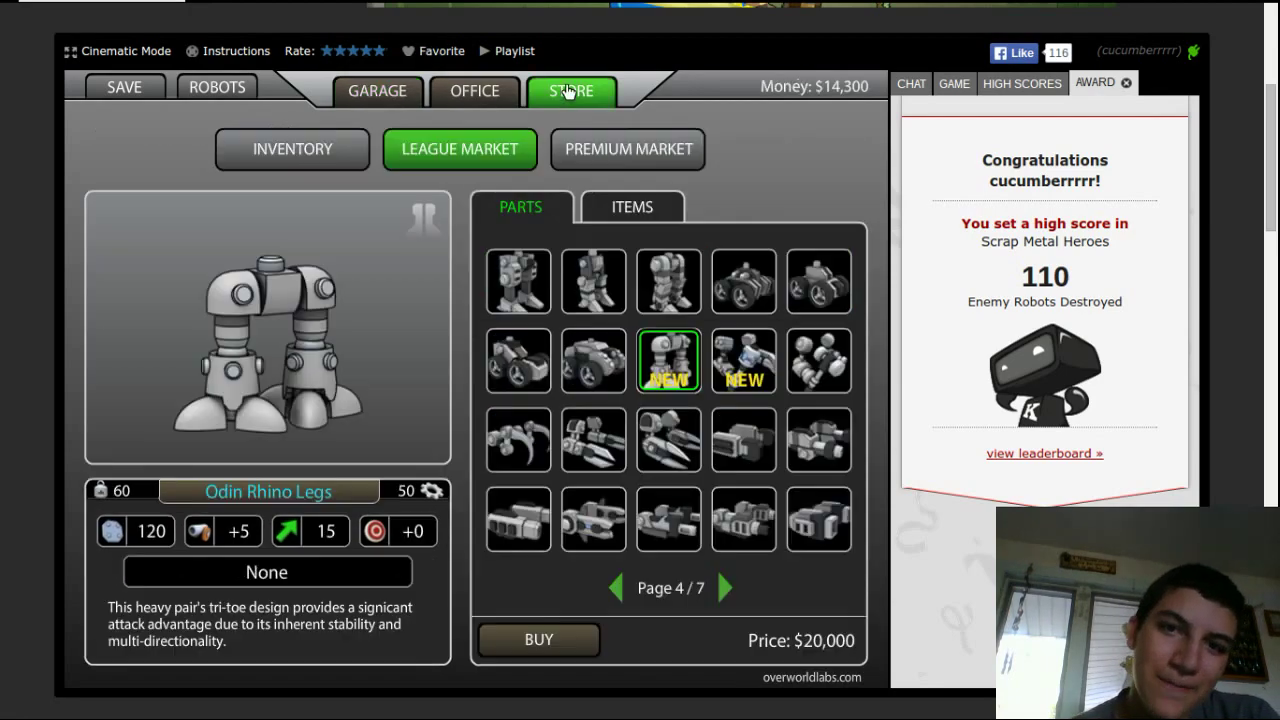
left_click(299, 160)
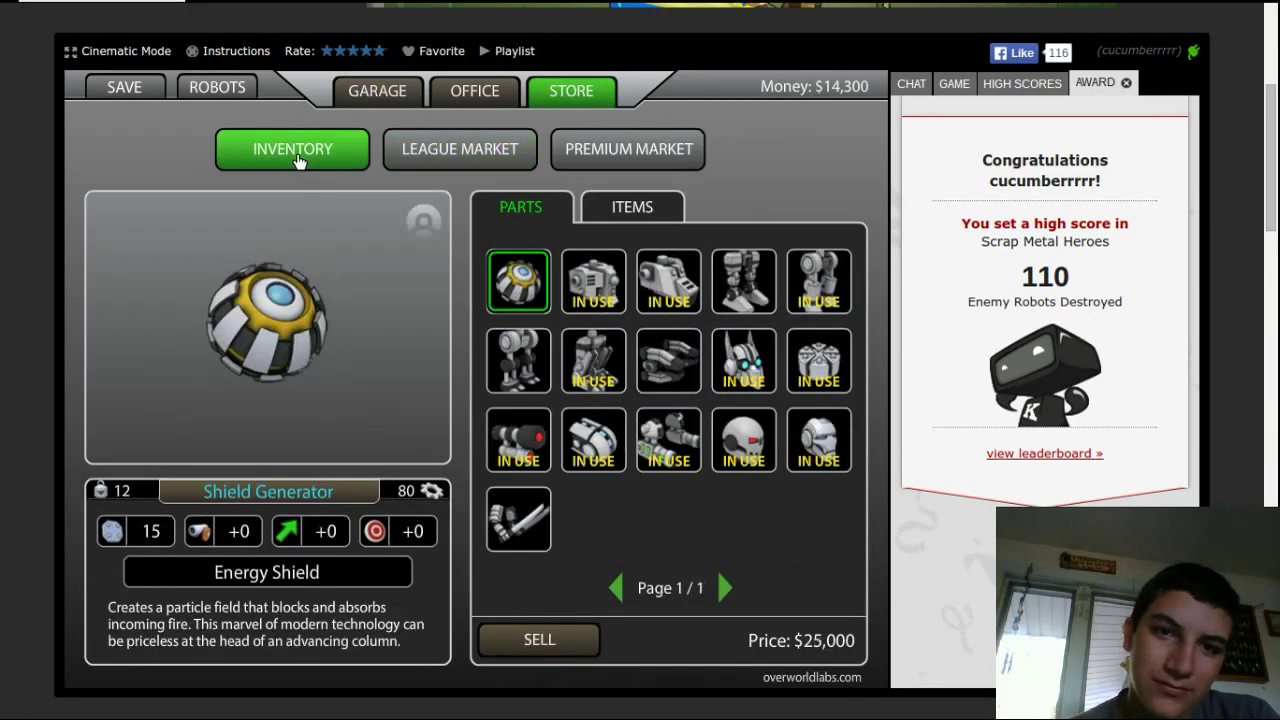
left_click(518, 360)
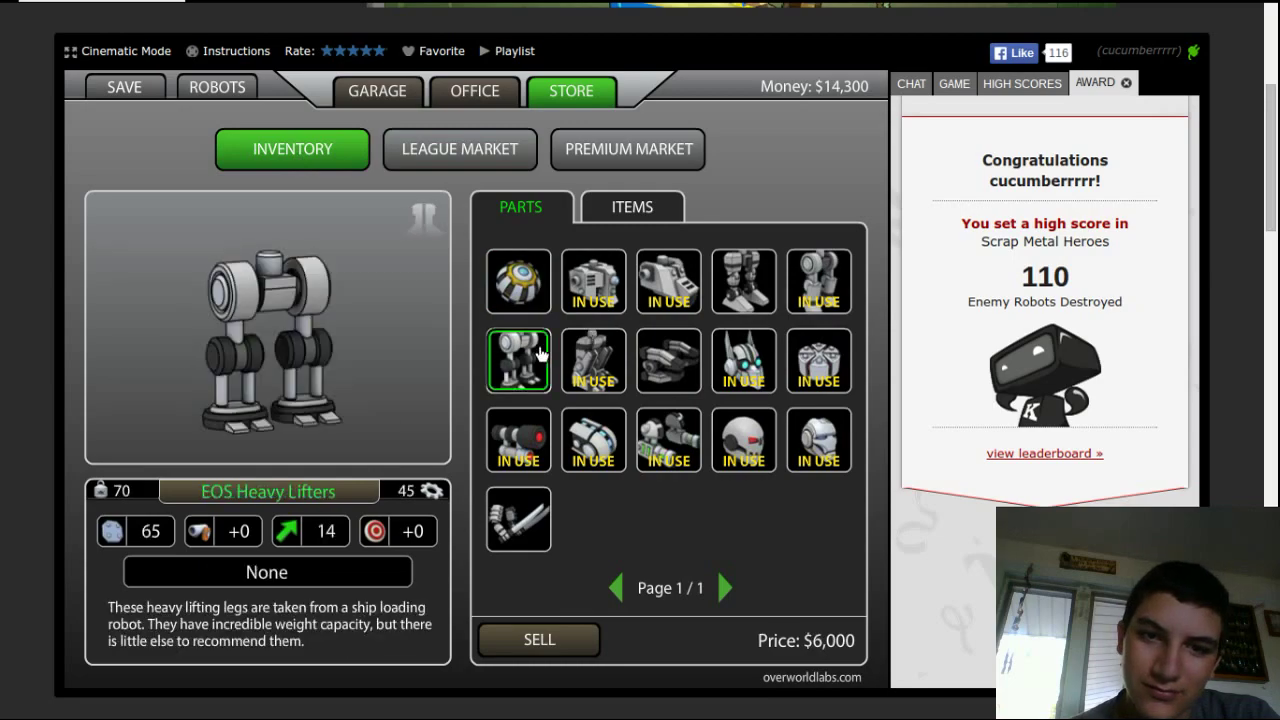
left_click(557, 648)
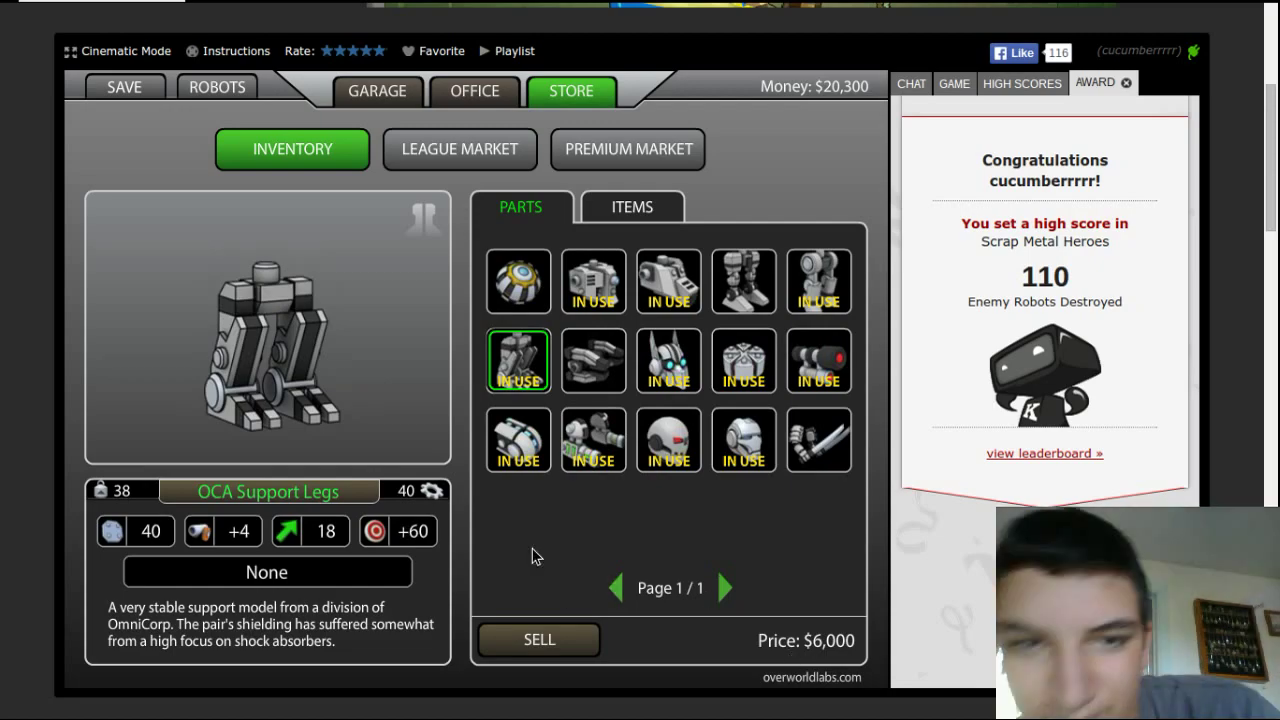
- Load Cannibal fortres, try Shield Generator and Hex-Carbide Hull, then equip Laser Sights
left_click(390, 92)
left_click(217, 87)
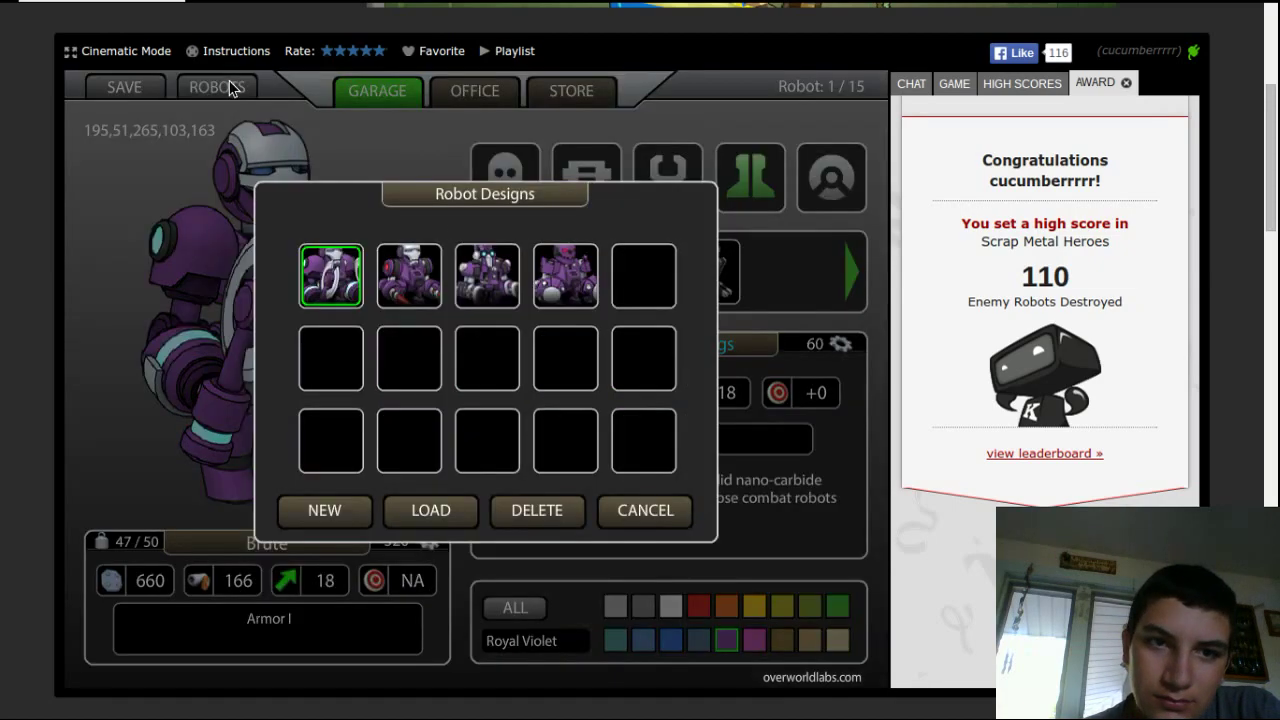
double_click(566, 275)
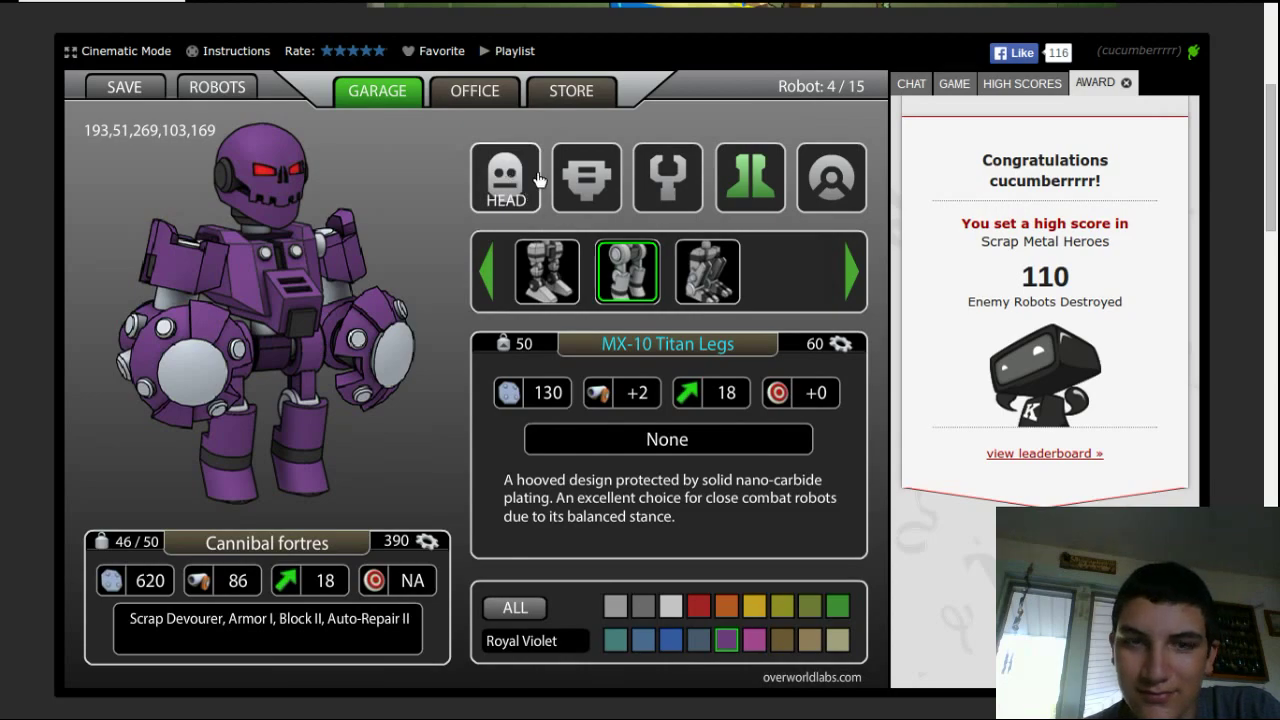
left_click(838, 190)
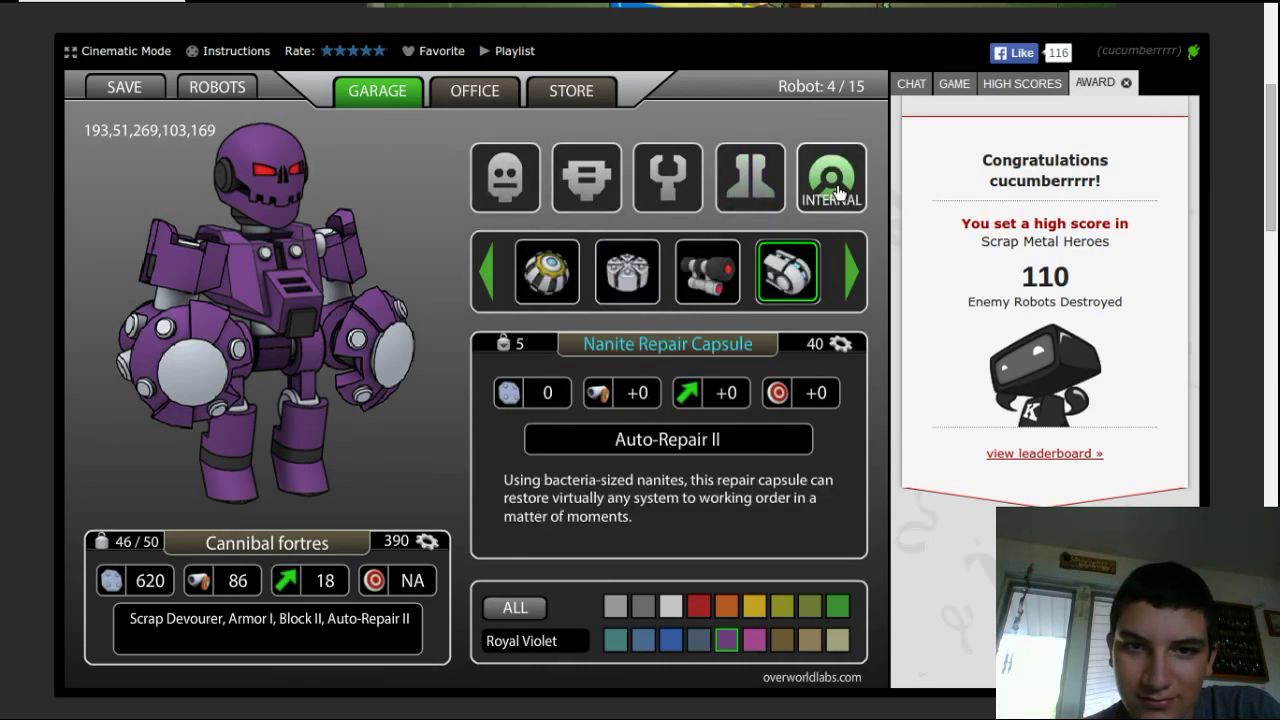
left_click(546, 272)
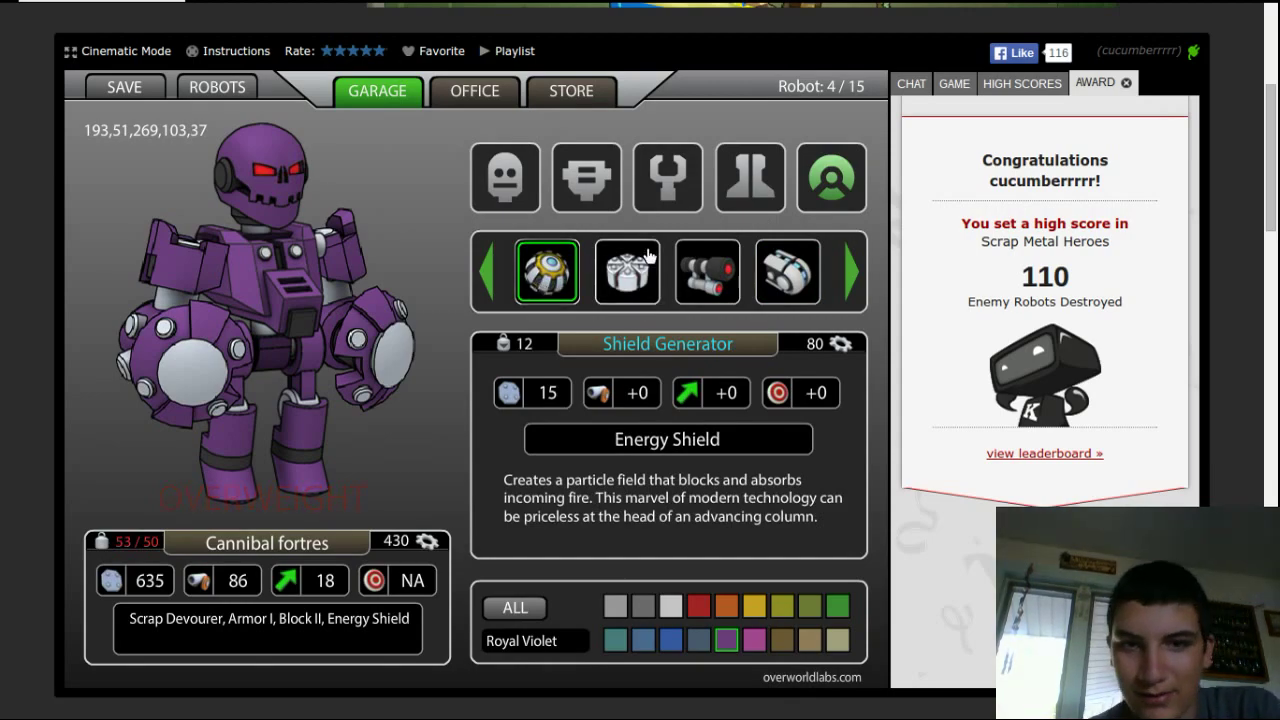
left_click(628, 271)
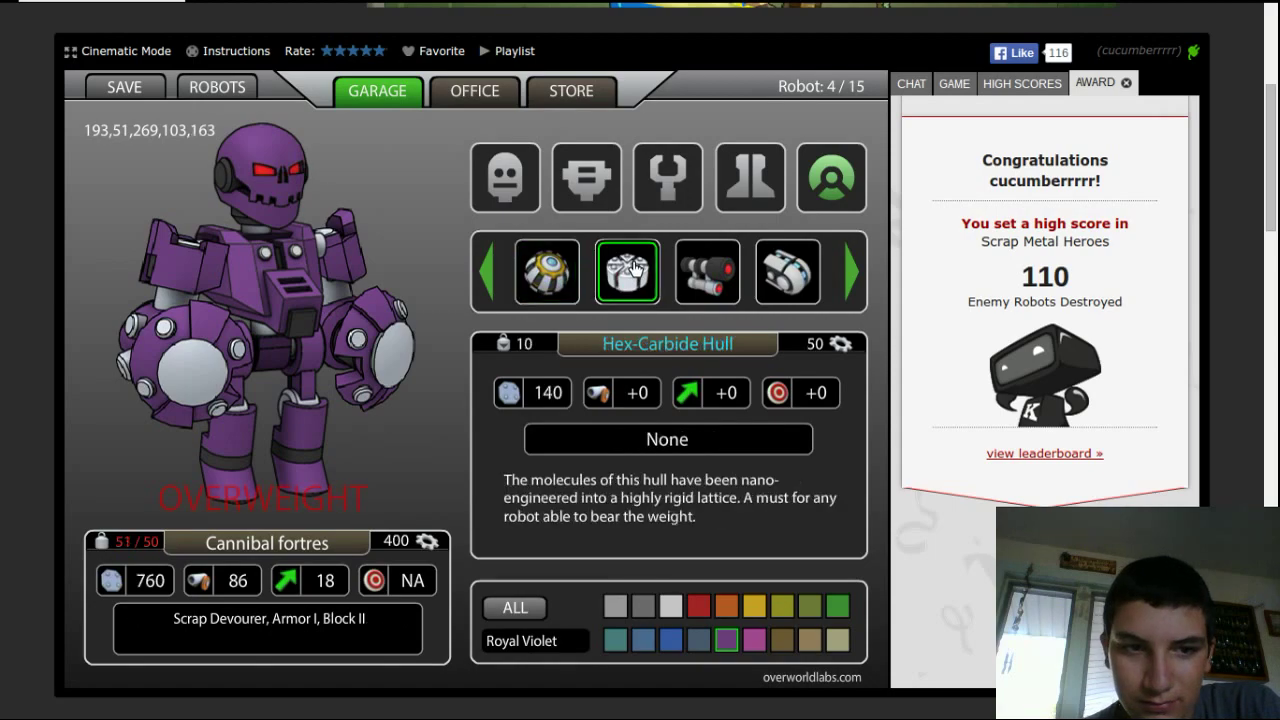
left_click(707, 271)
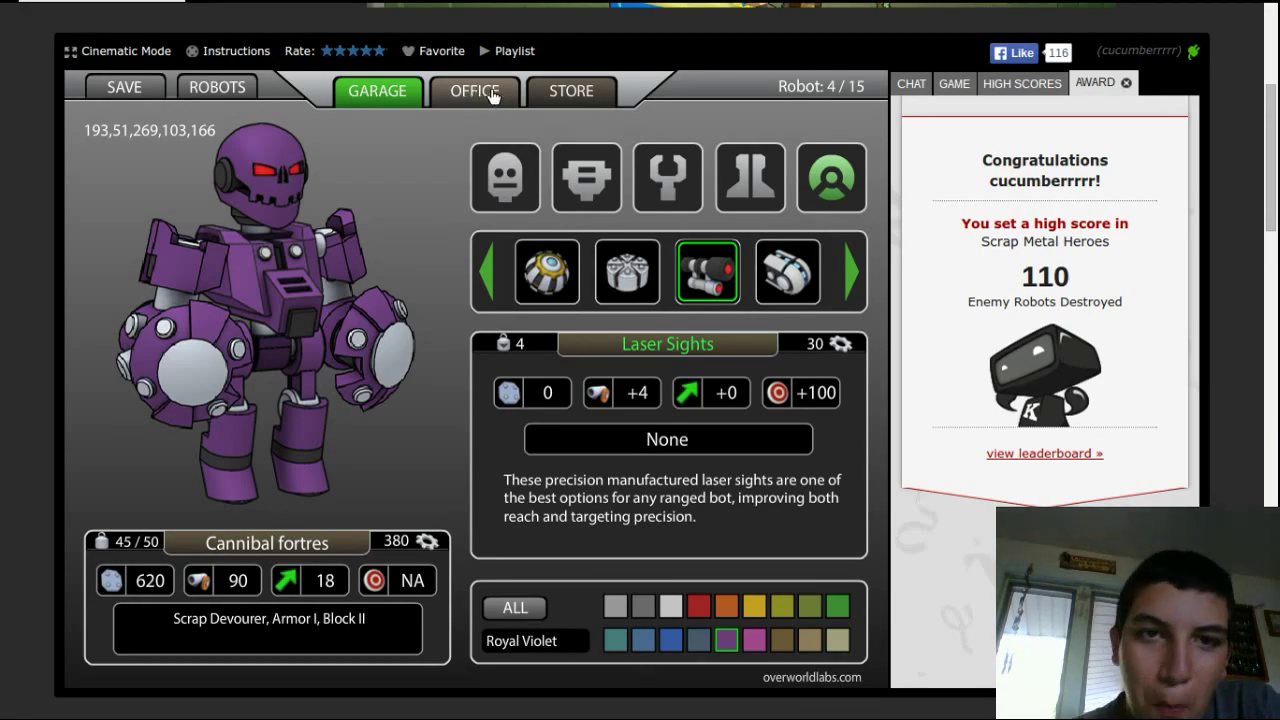
- Check the owned MX-10 Titan Legs in the store inventory
left_click(580, 92)
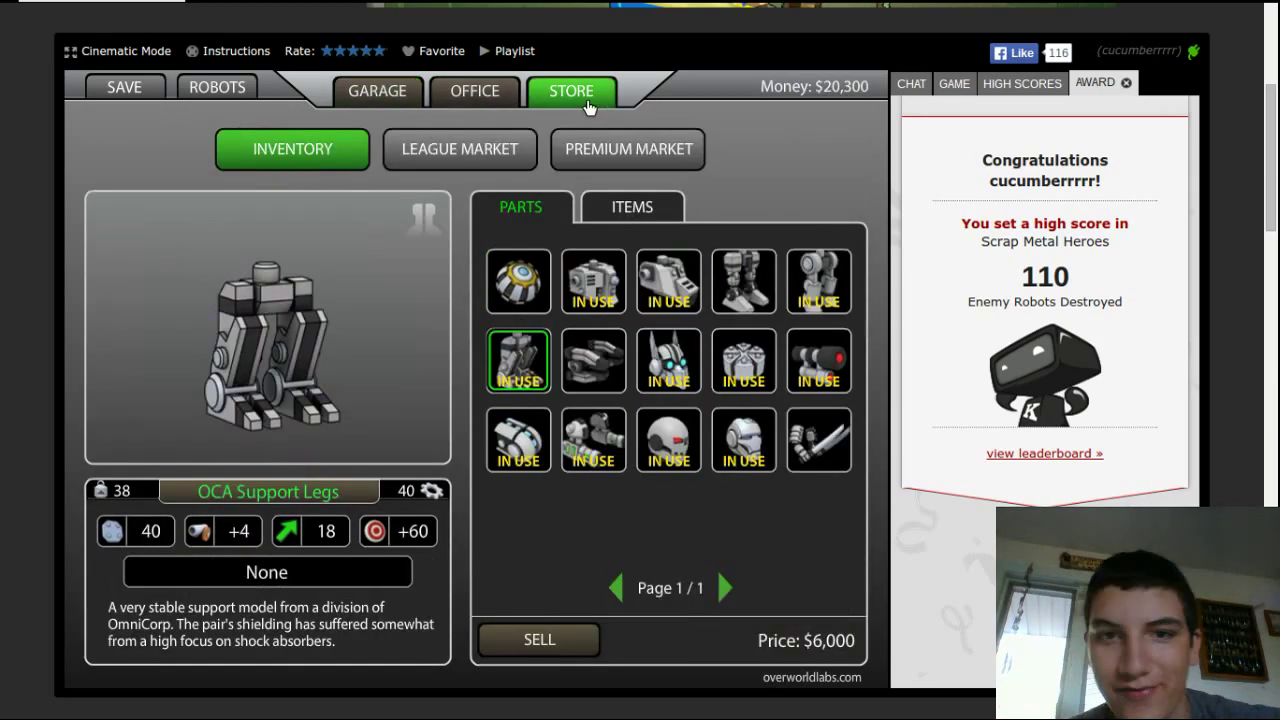
left_click(467, 155)
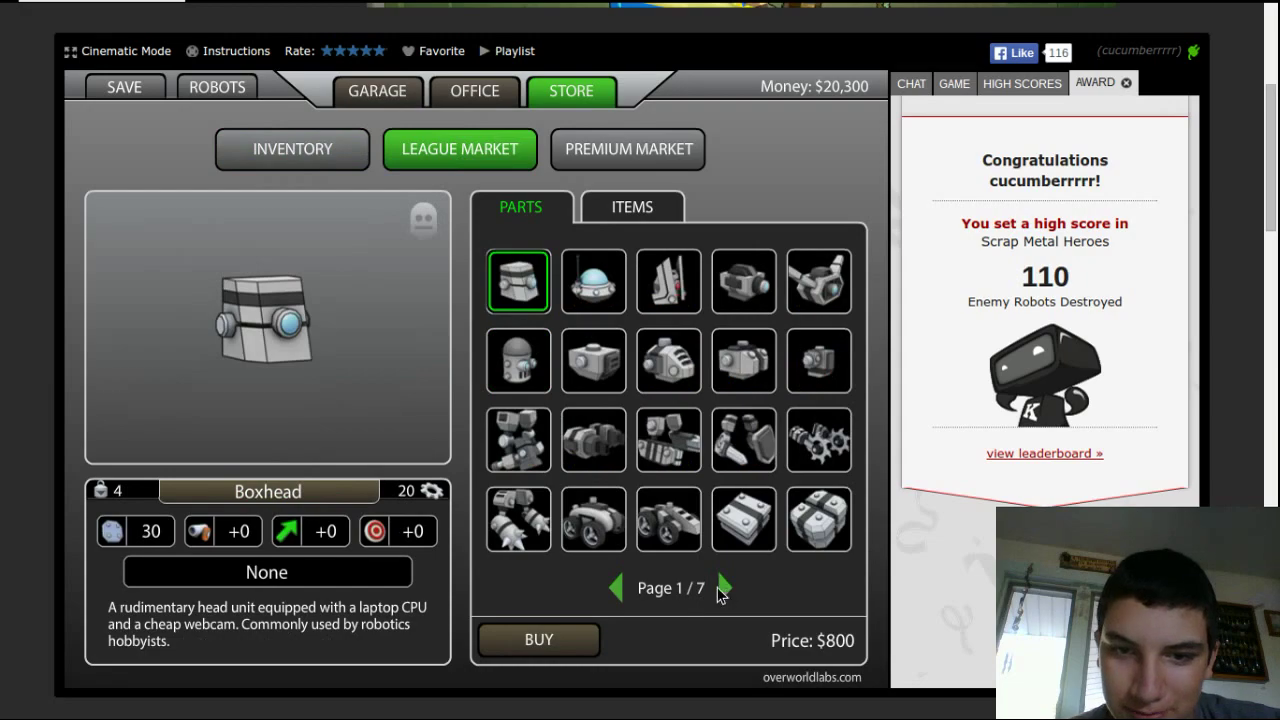
left_click(296, 147)
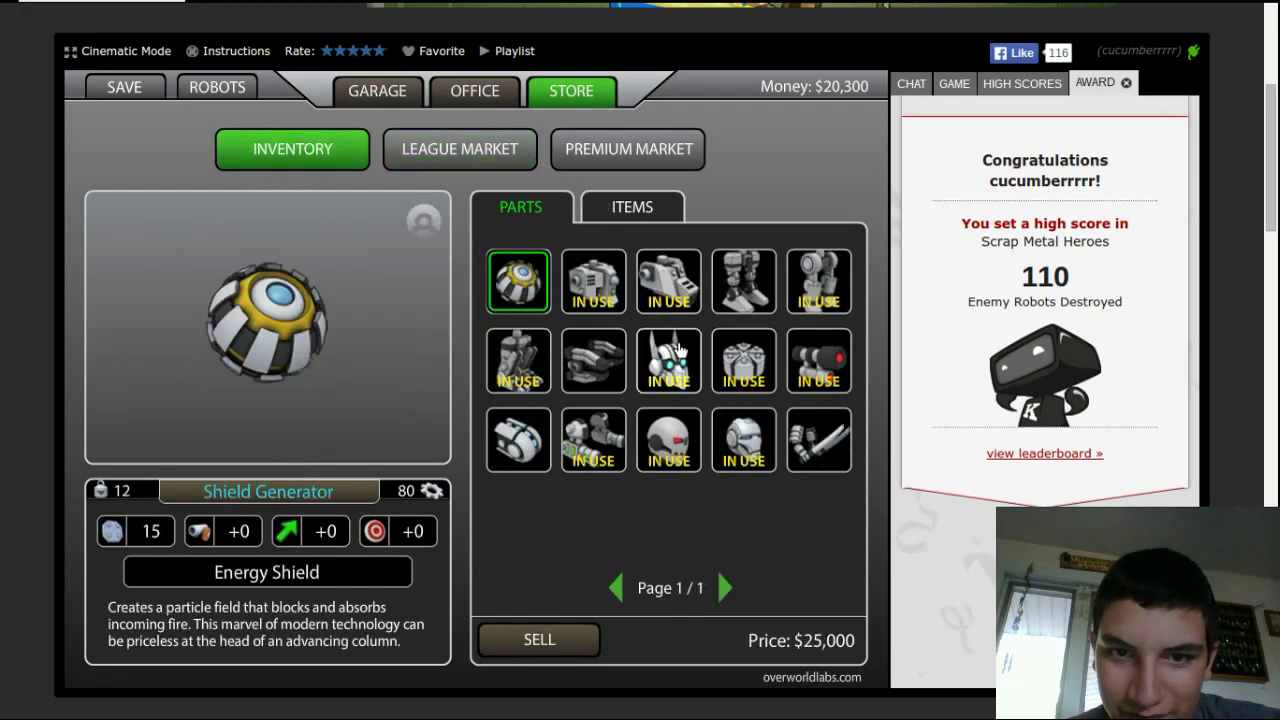
left_click(818, 281)
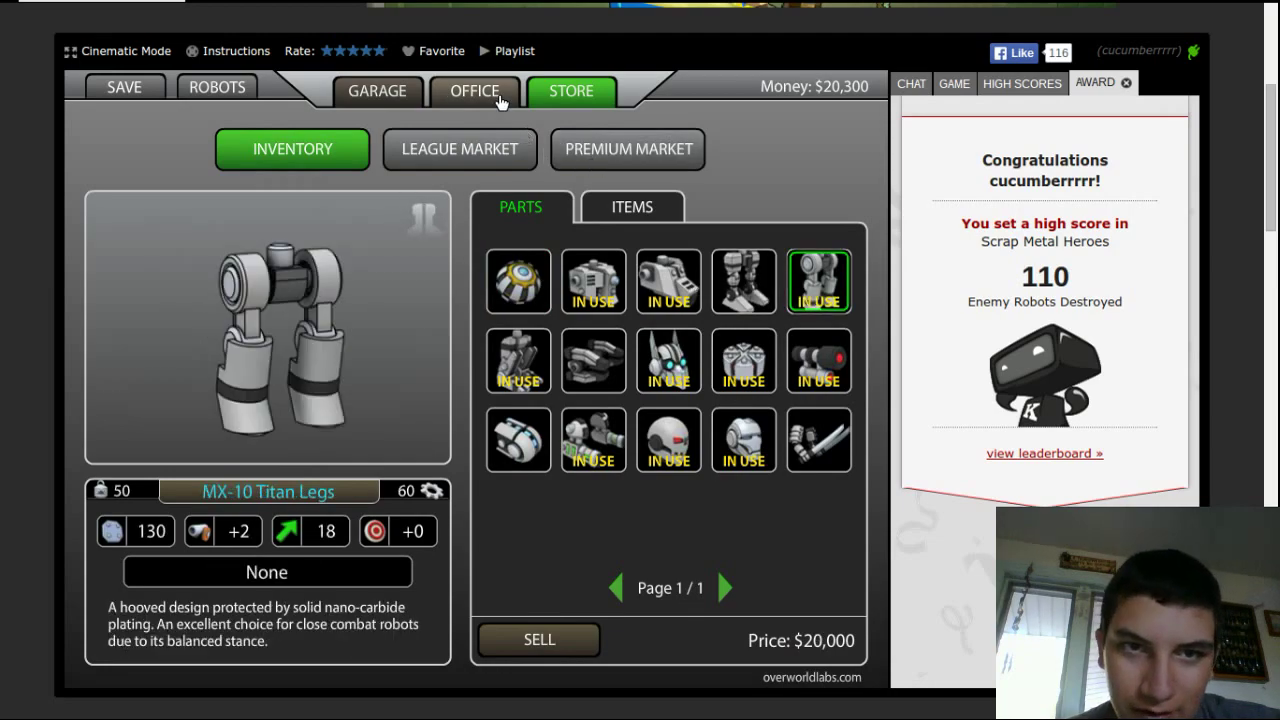
- Page to the market's legs and preview Stiletto, Heavy Lifters, Omni Battle and Odin Rhino legs
left_click(505, 151)
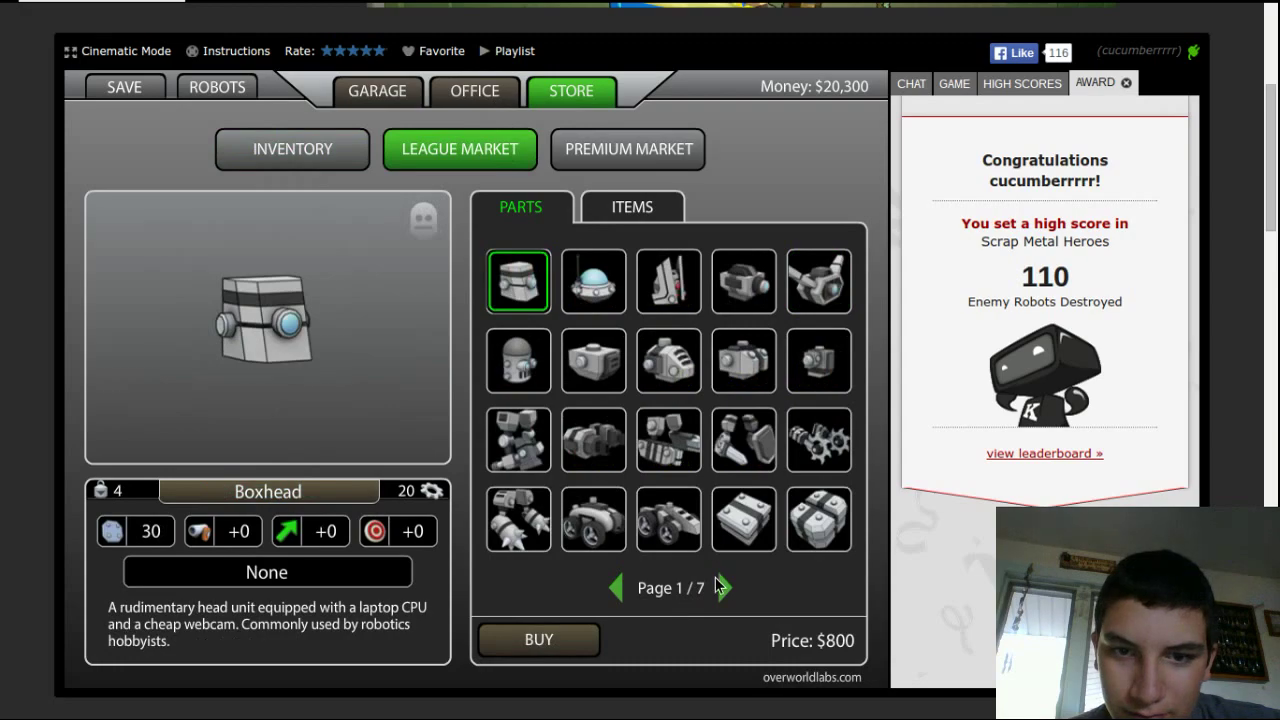
left_click(724, 588)
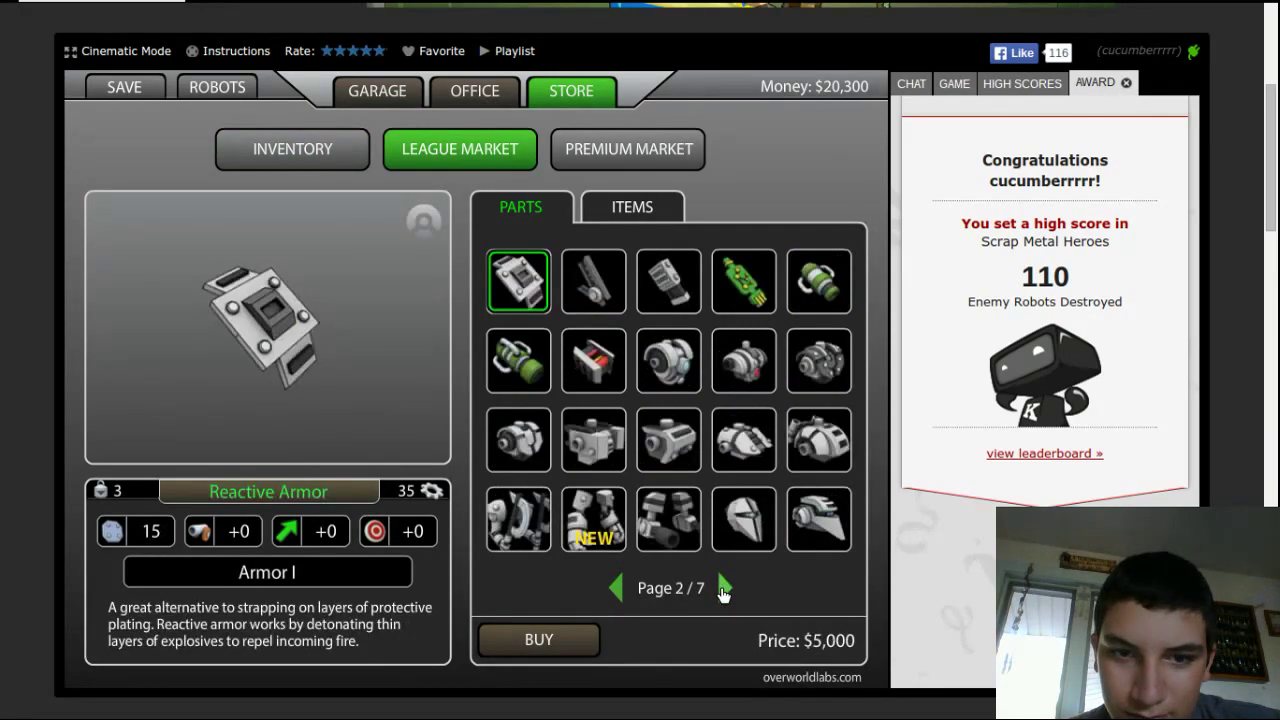
left_click(724, 589)
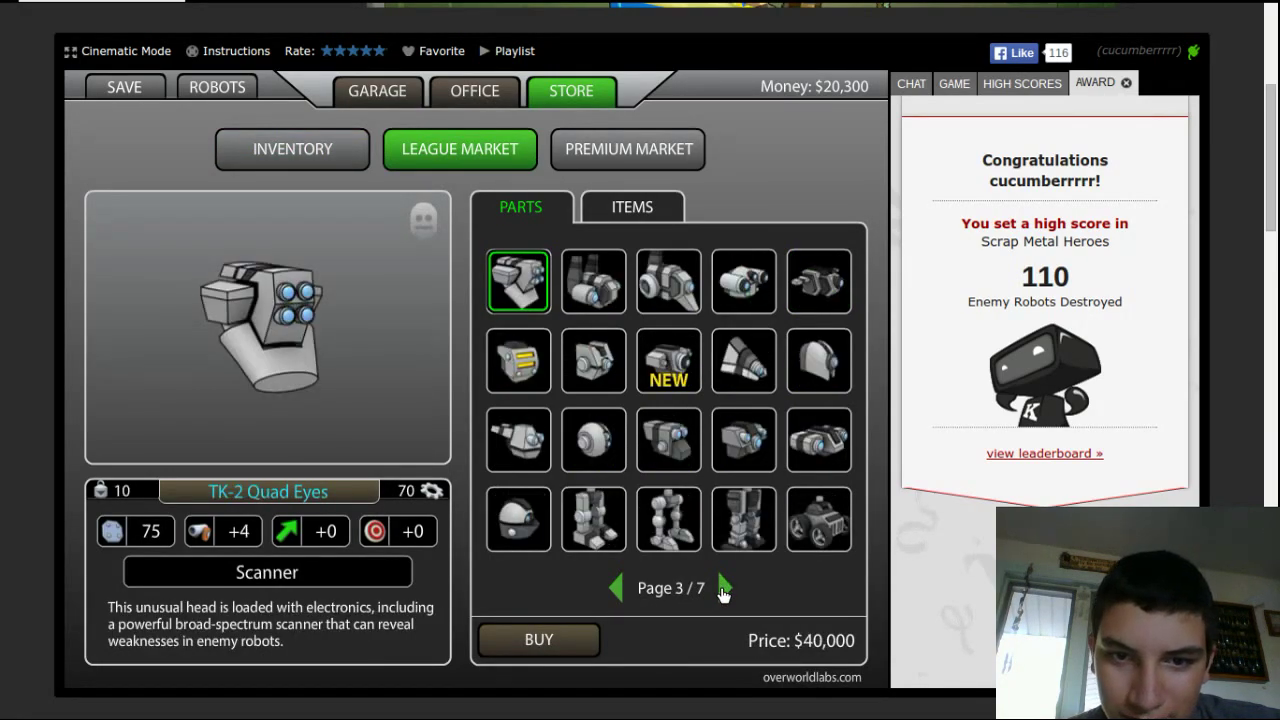
left_click(724, 589)
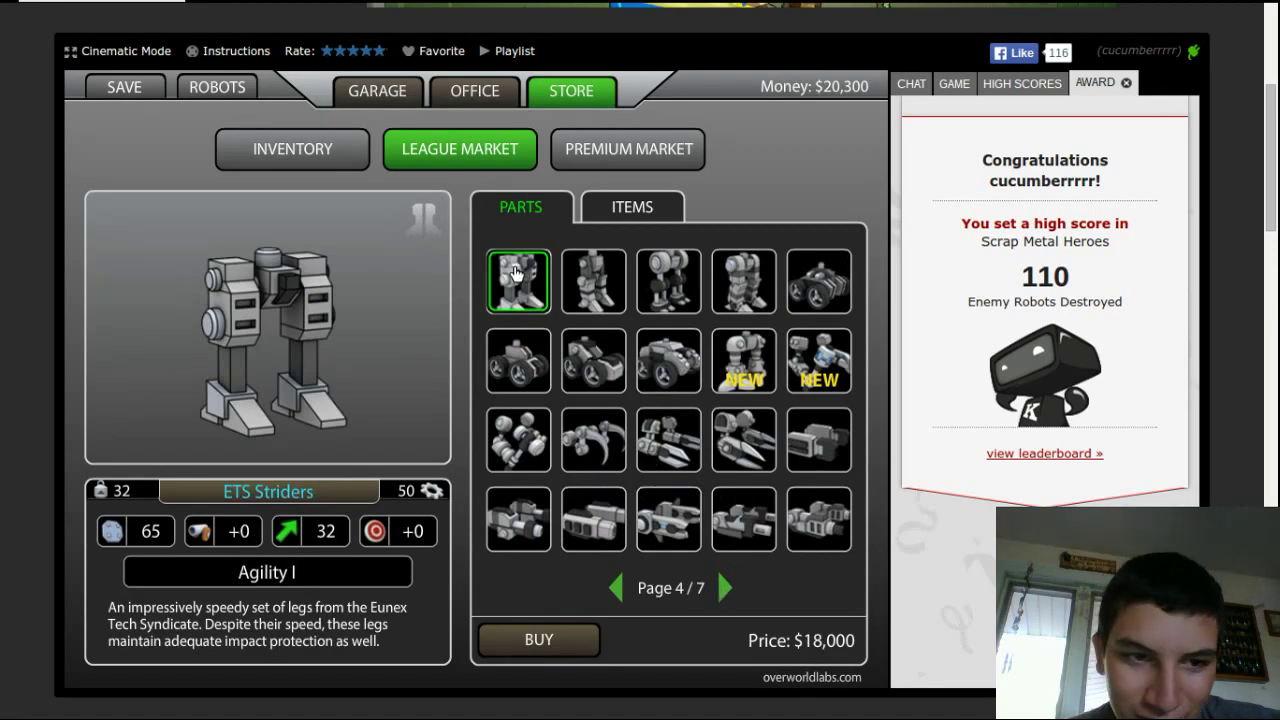
left_click(593, 281)
left_click(700, 288)
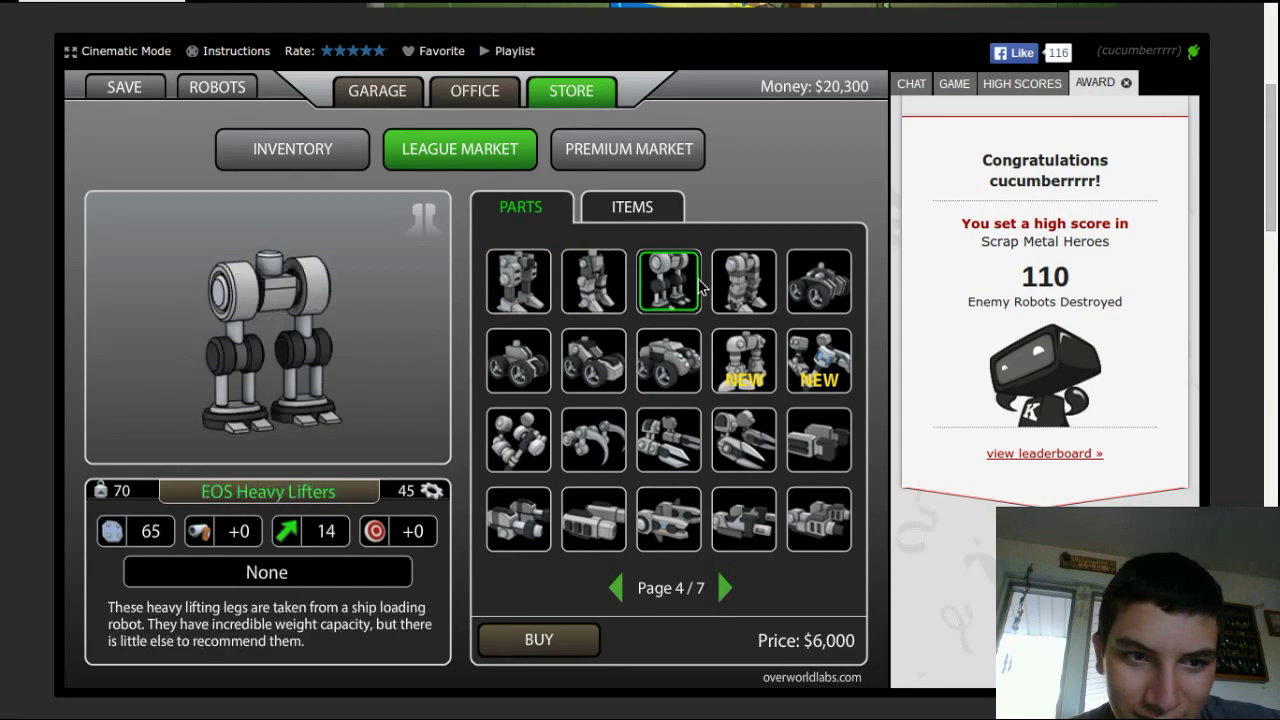
left_click(744, 284)
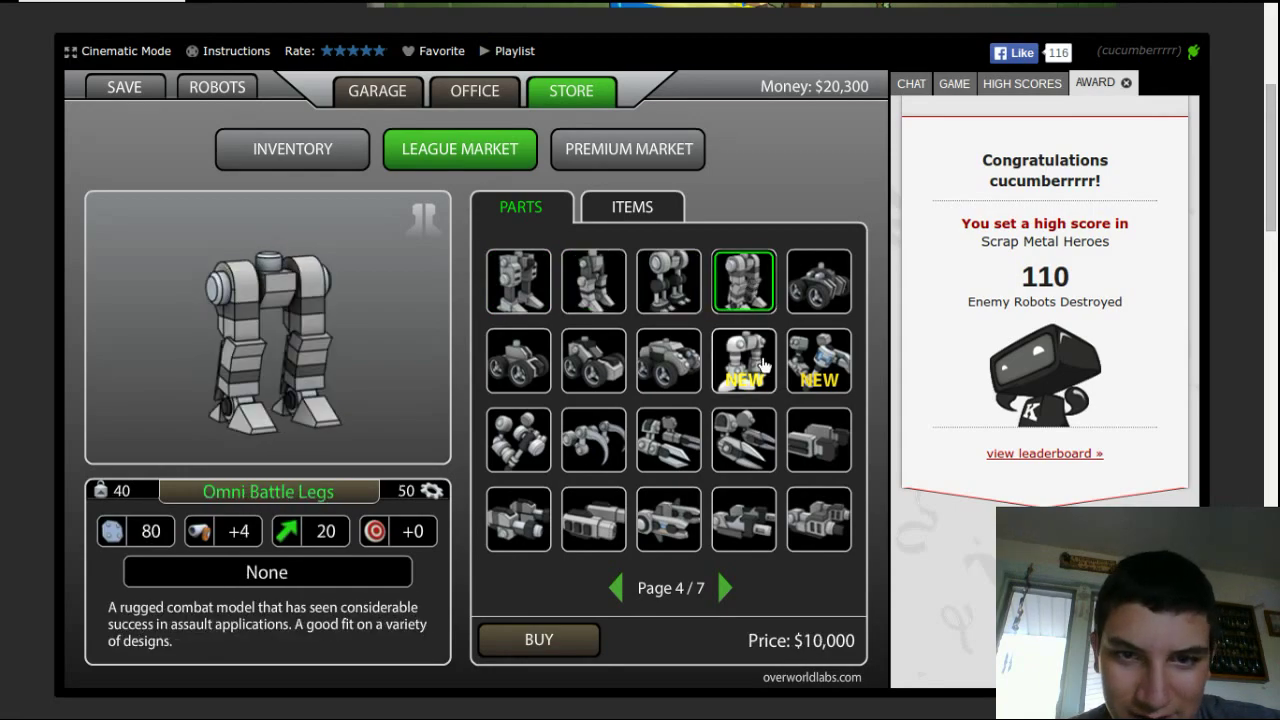
left_click(744, 360)
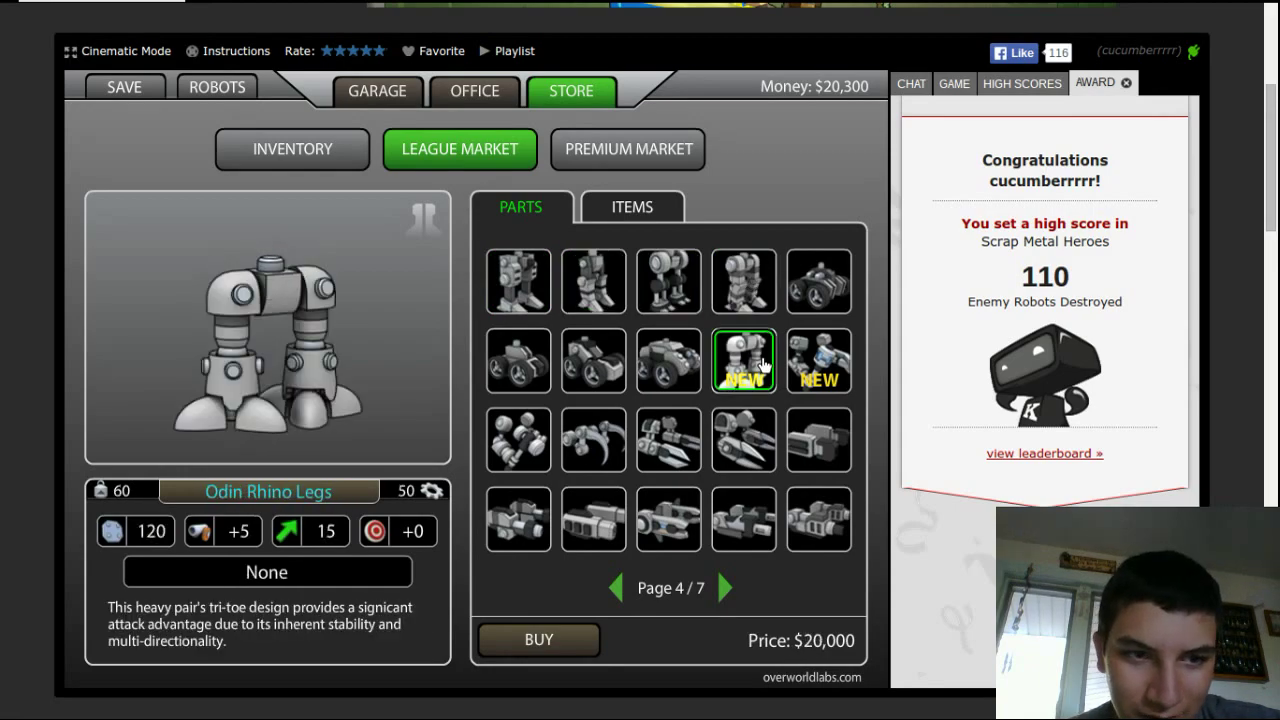
- Compare the Prowler Legs, then buy the Odin Rhino Legs for $20,000
left_click(617, 588)
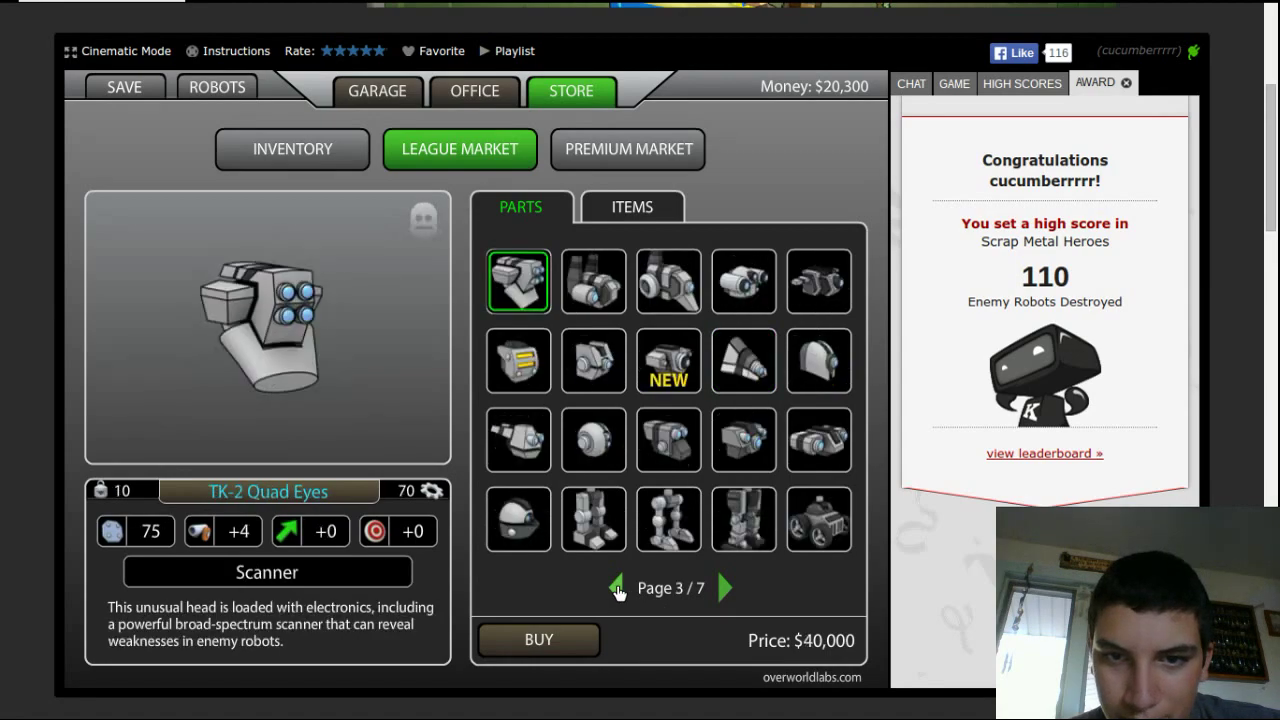
left_click(741, 511)
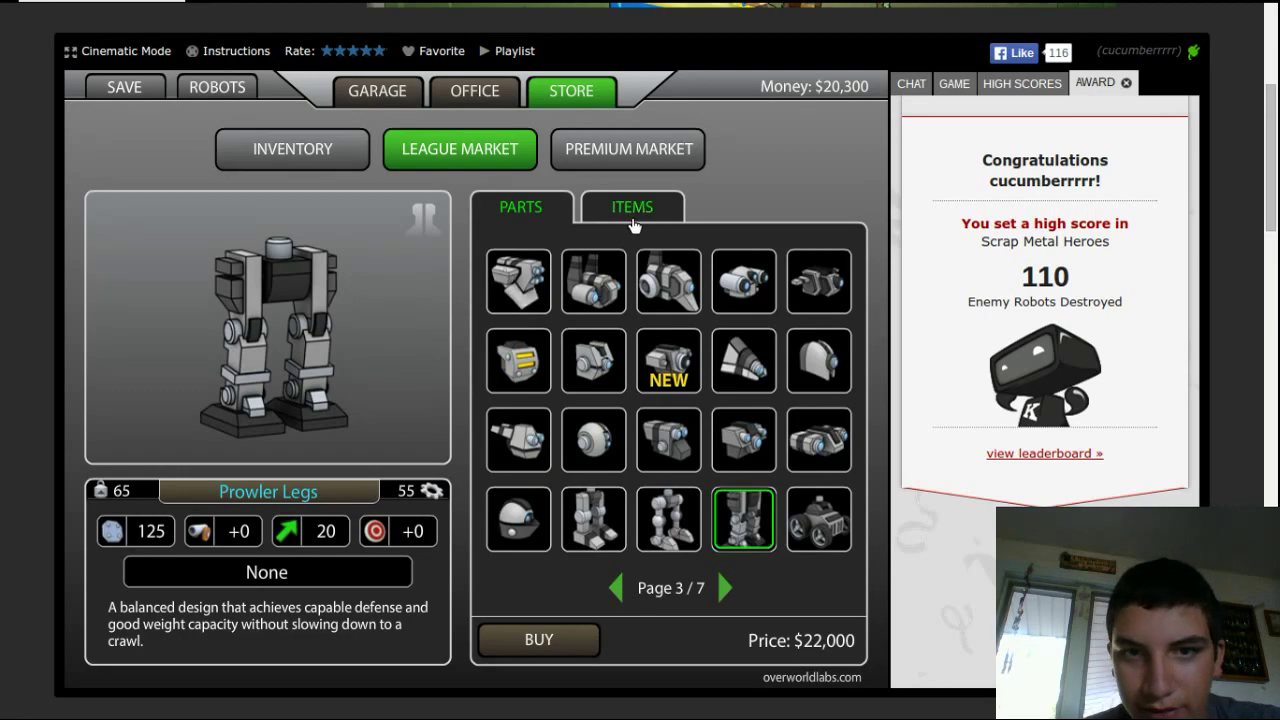
left_click(725, 588)
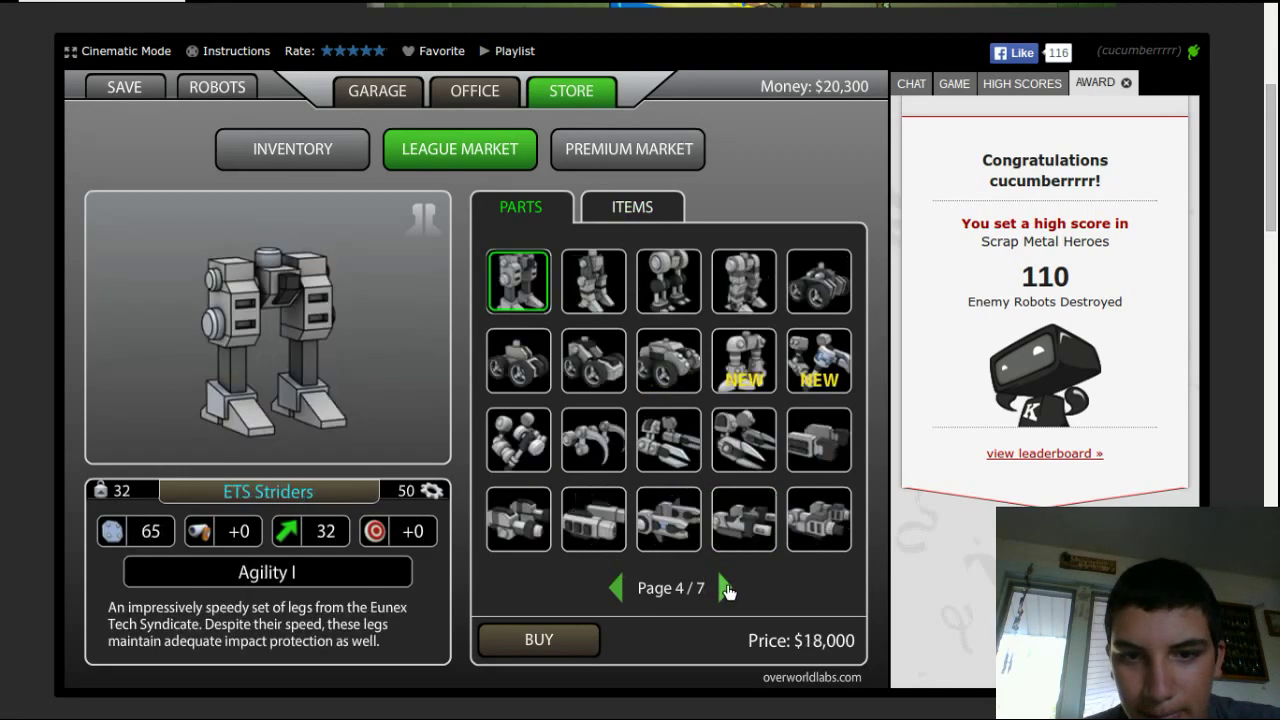
left_click(744, 360)
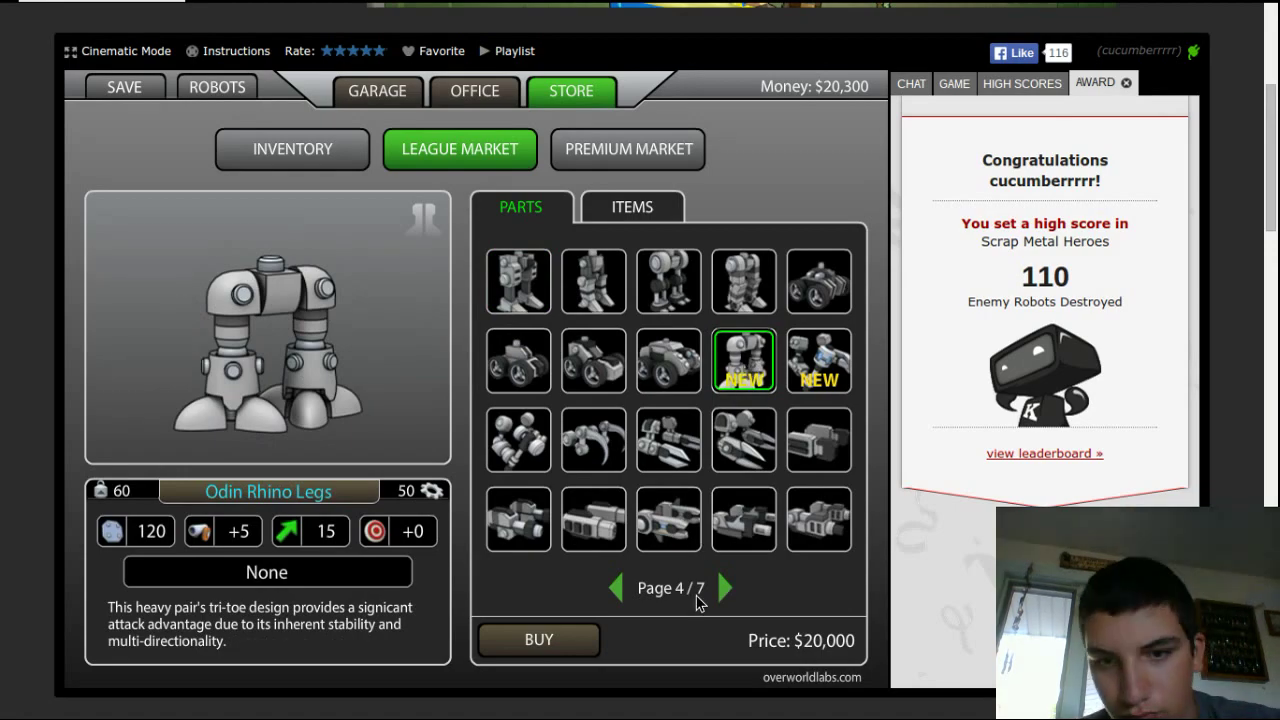
left_click(572, 639)
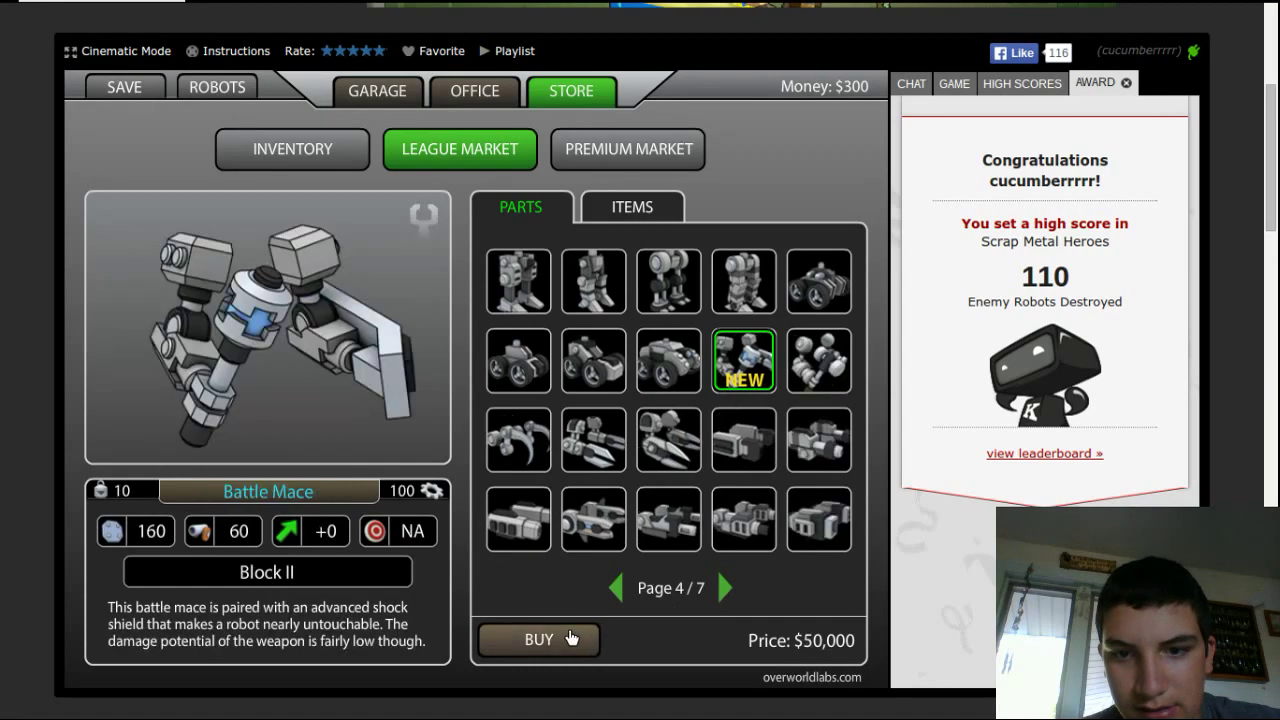
left_click(314, 152)
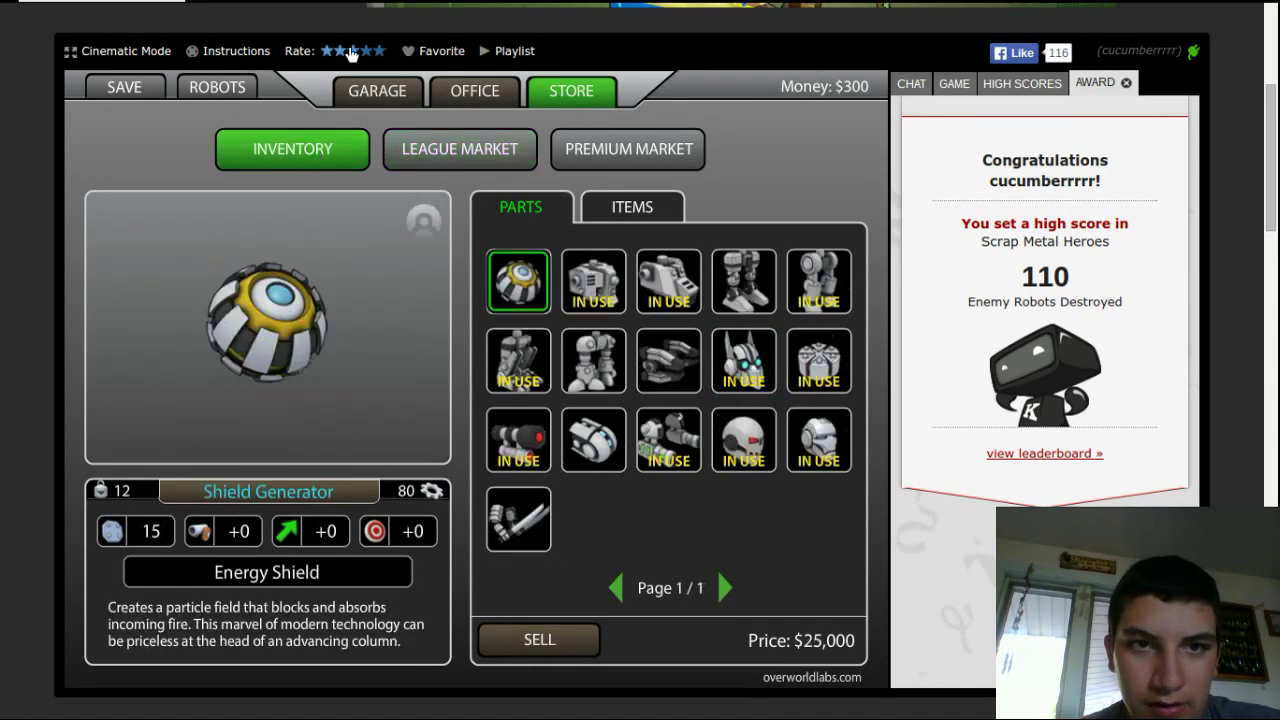
- Load Cannibal fortres and equip the Shield Generator and Odin Rhino Legs
left_click(385, 95)
left_click(216, 87)
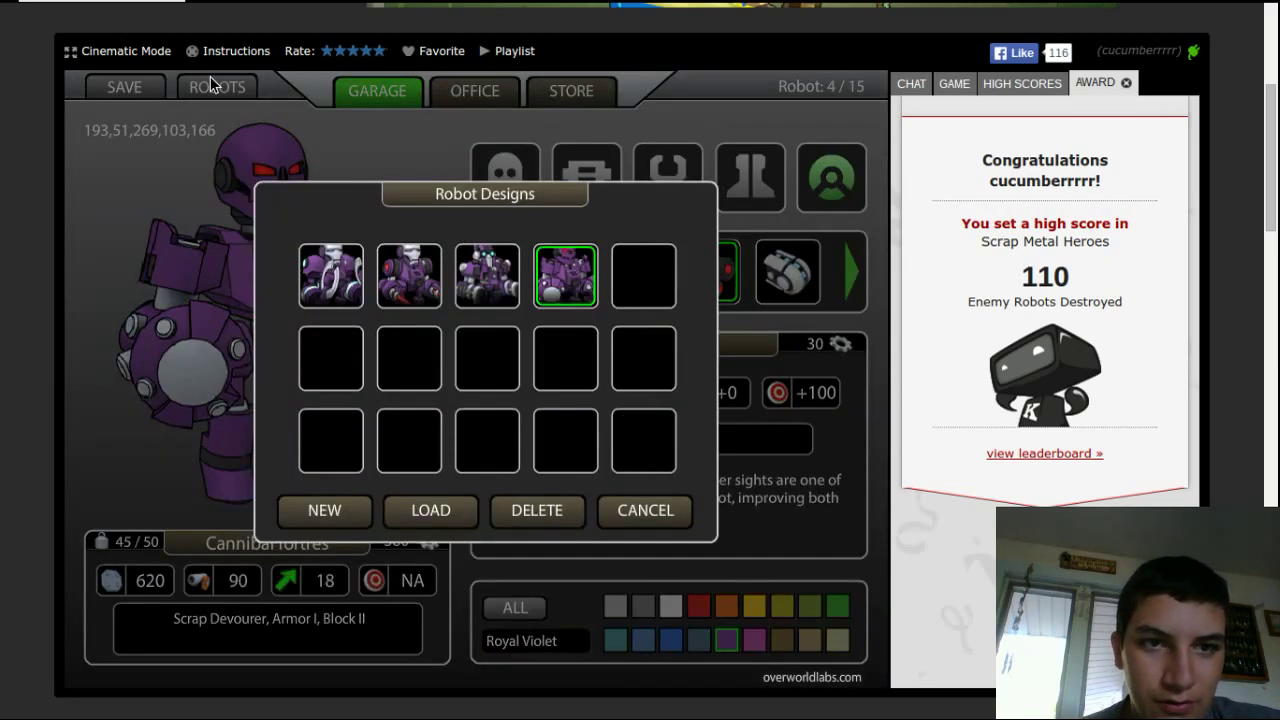
double_click(560, 272)
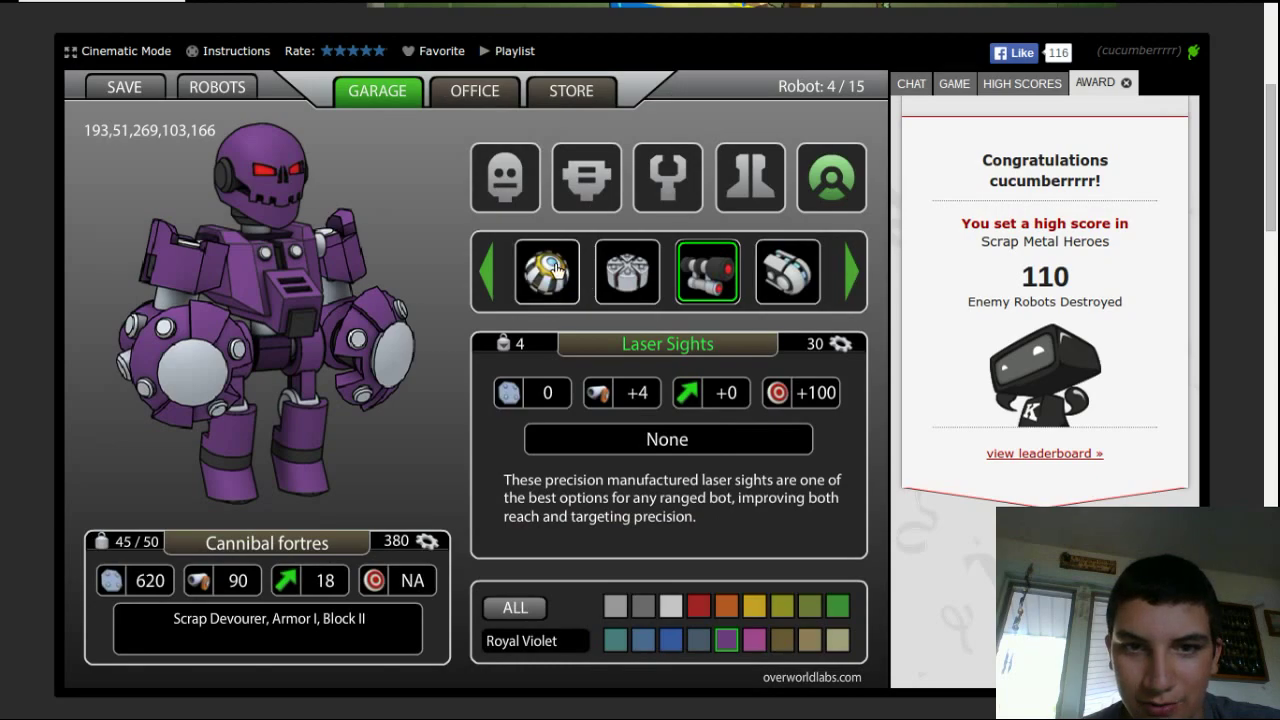
double_click(547, 272)
left_click(750, 177)
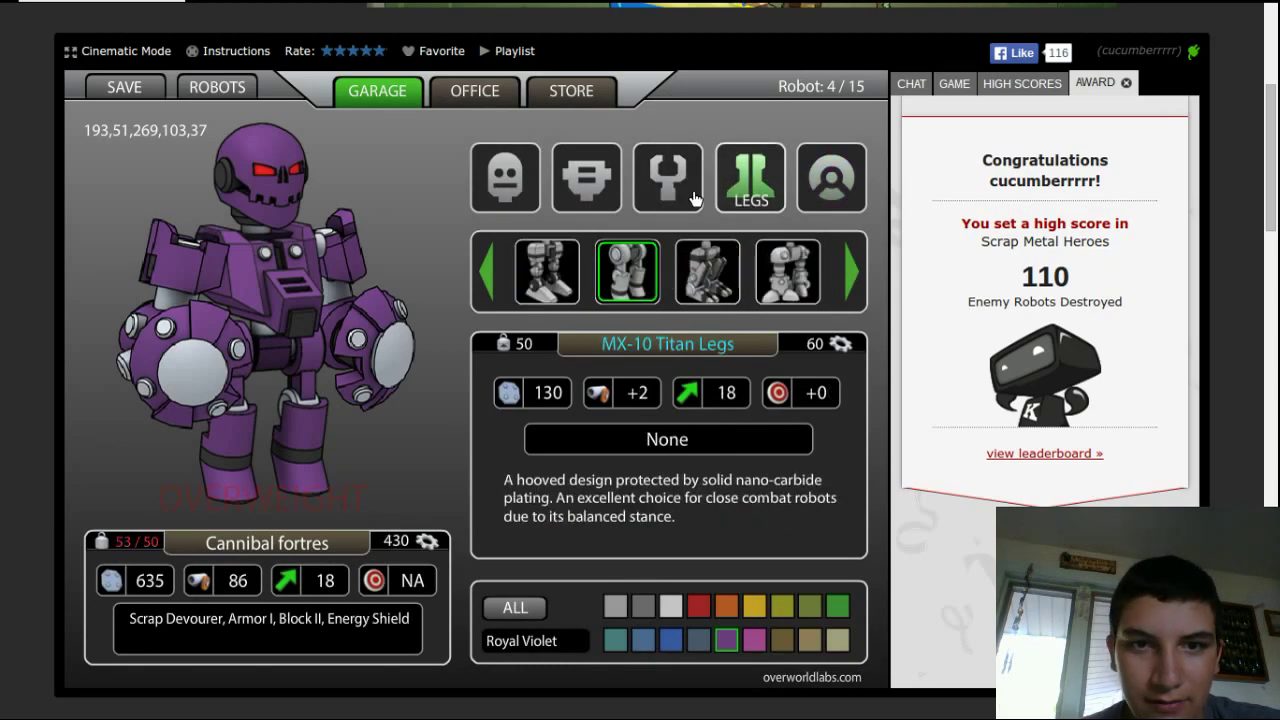
left_click(628, 272)
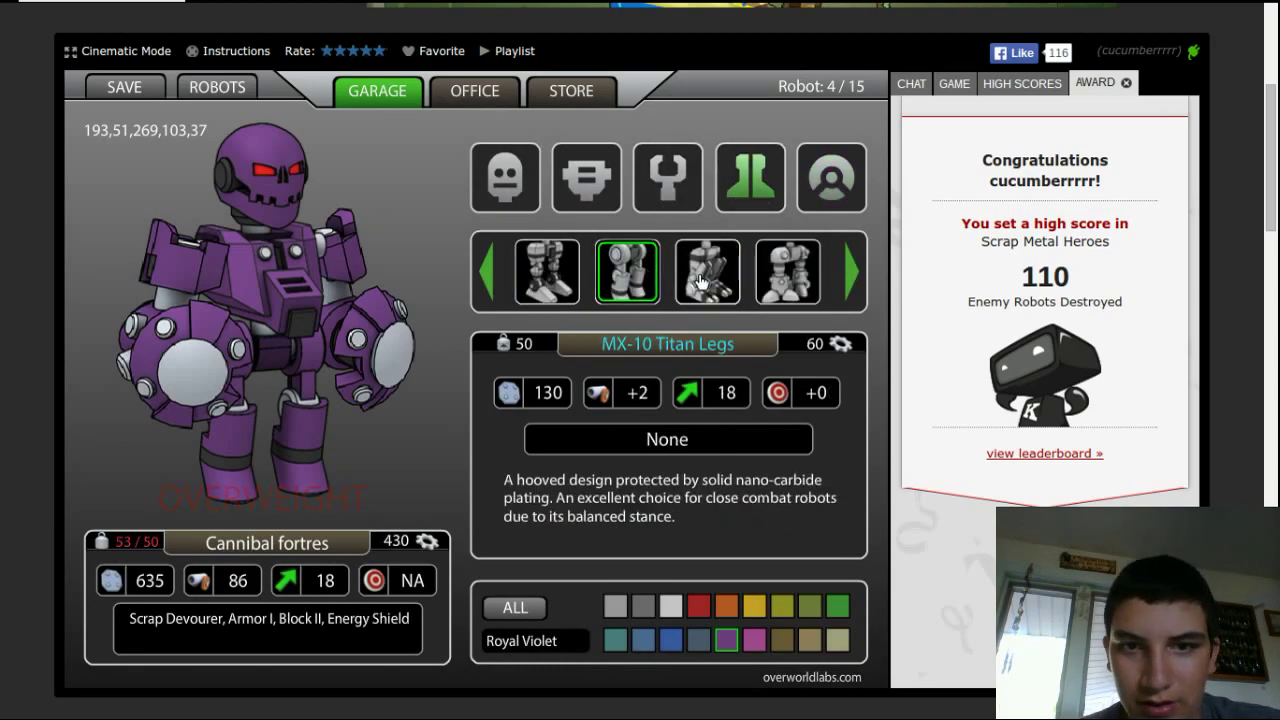
double_click(788, 272)
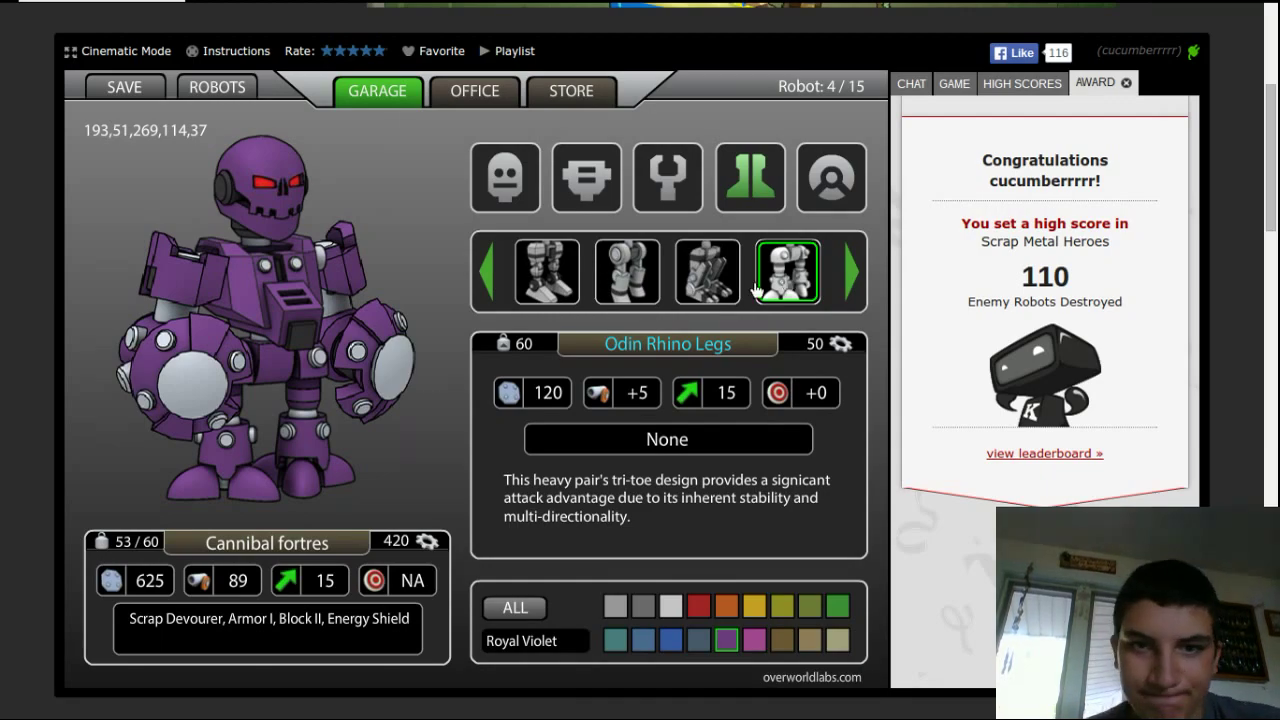
- Review Cannibal fortres's internal, legs, arms, core and head parts
left_click(809, 186)
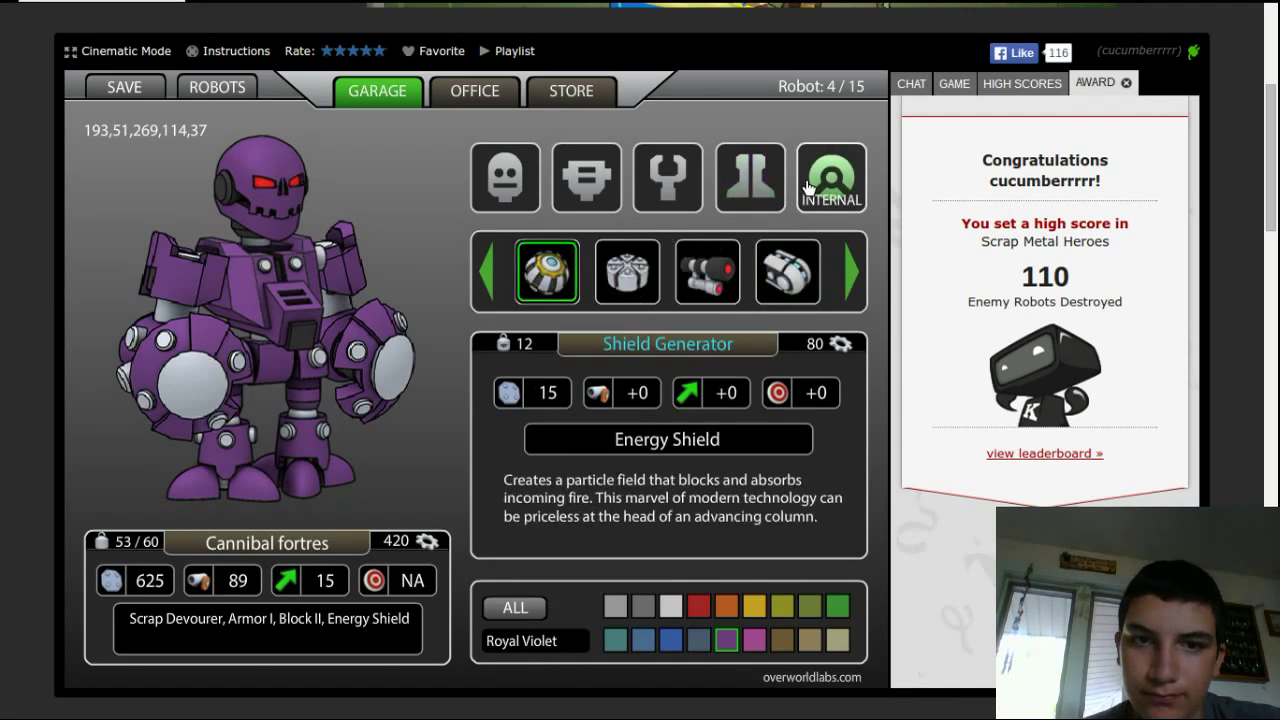
left_click(752, 186)
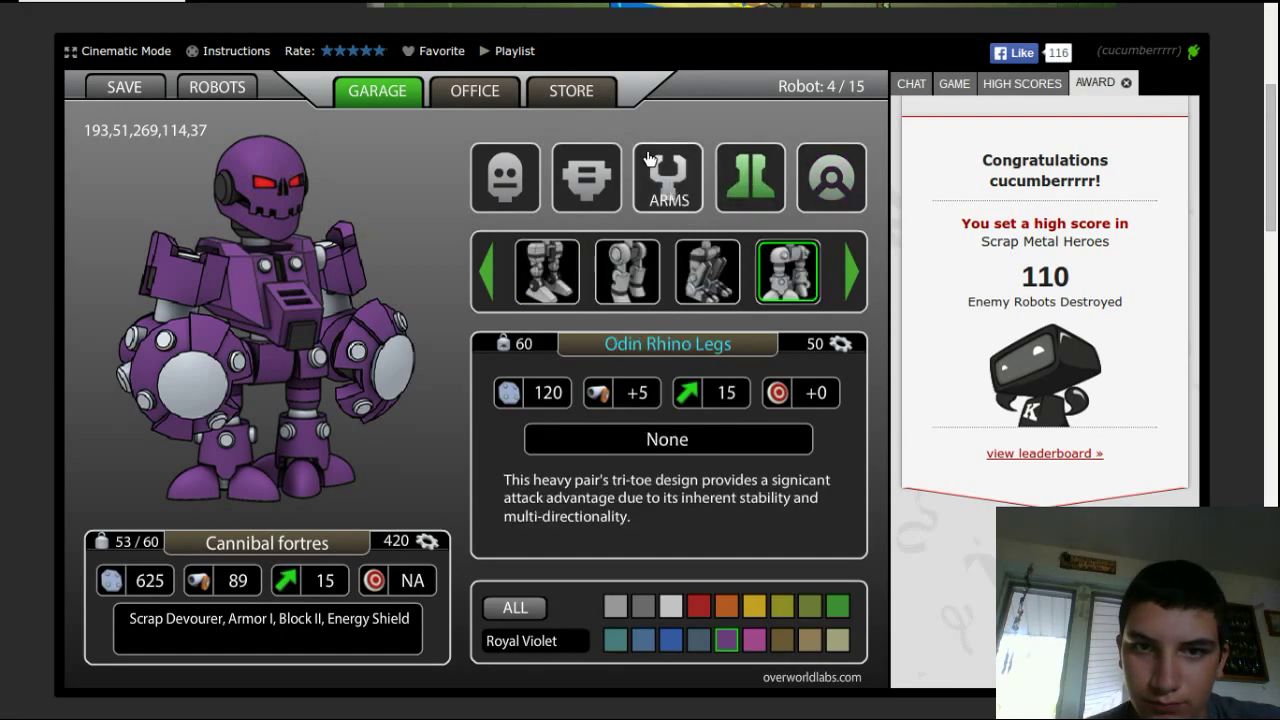
left_click(654, 165)
left_click(587, 178)
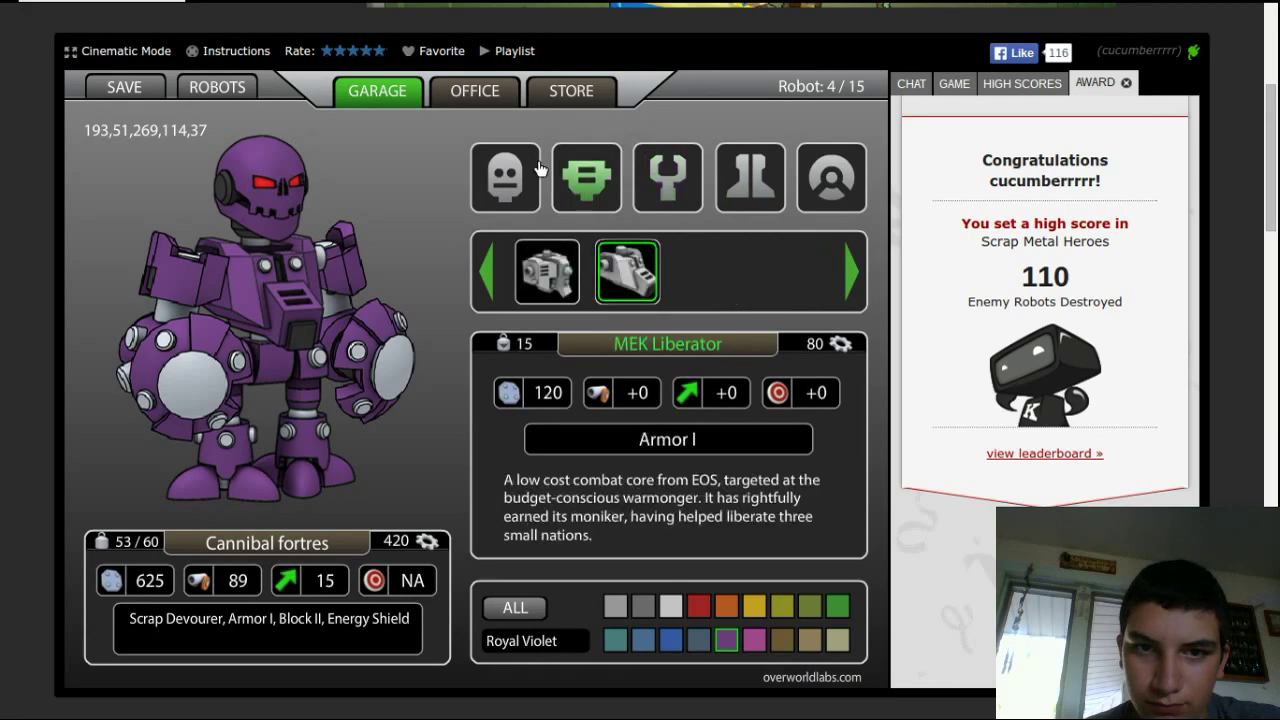
left_click(510, 170)
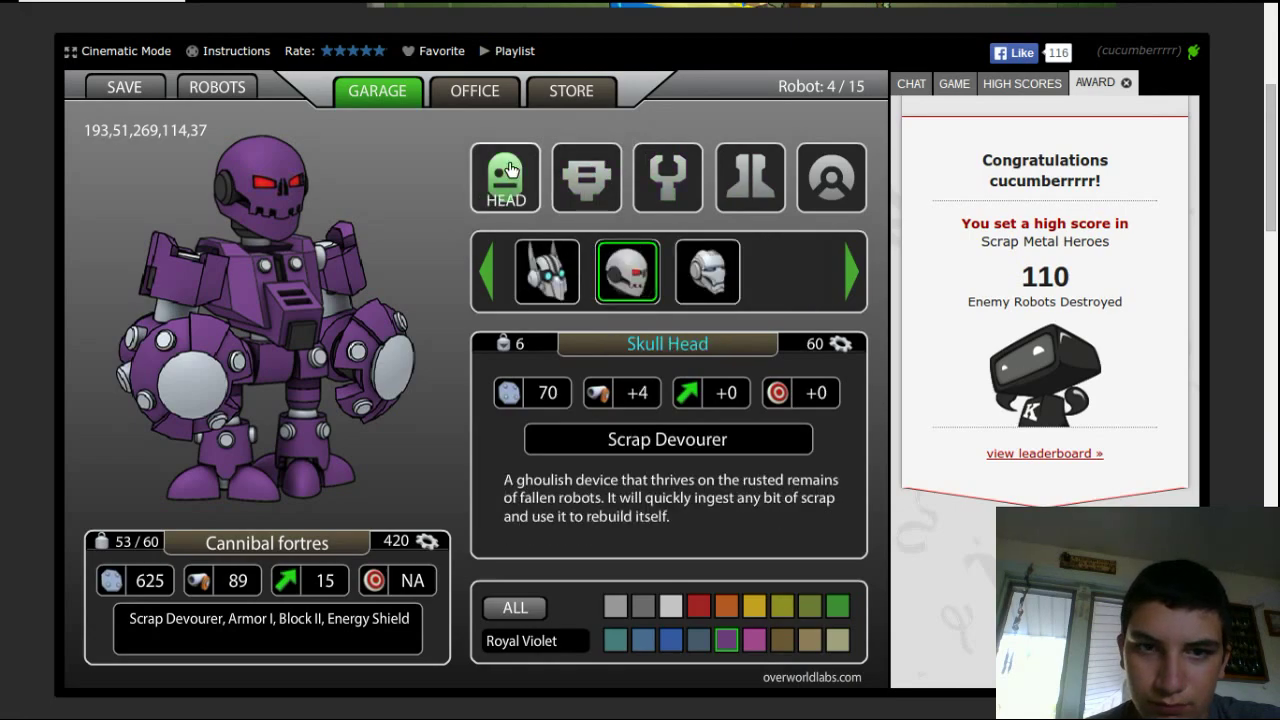
left_click(210, 85)
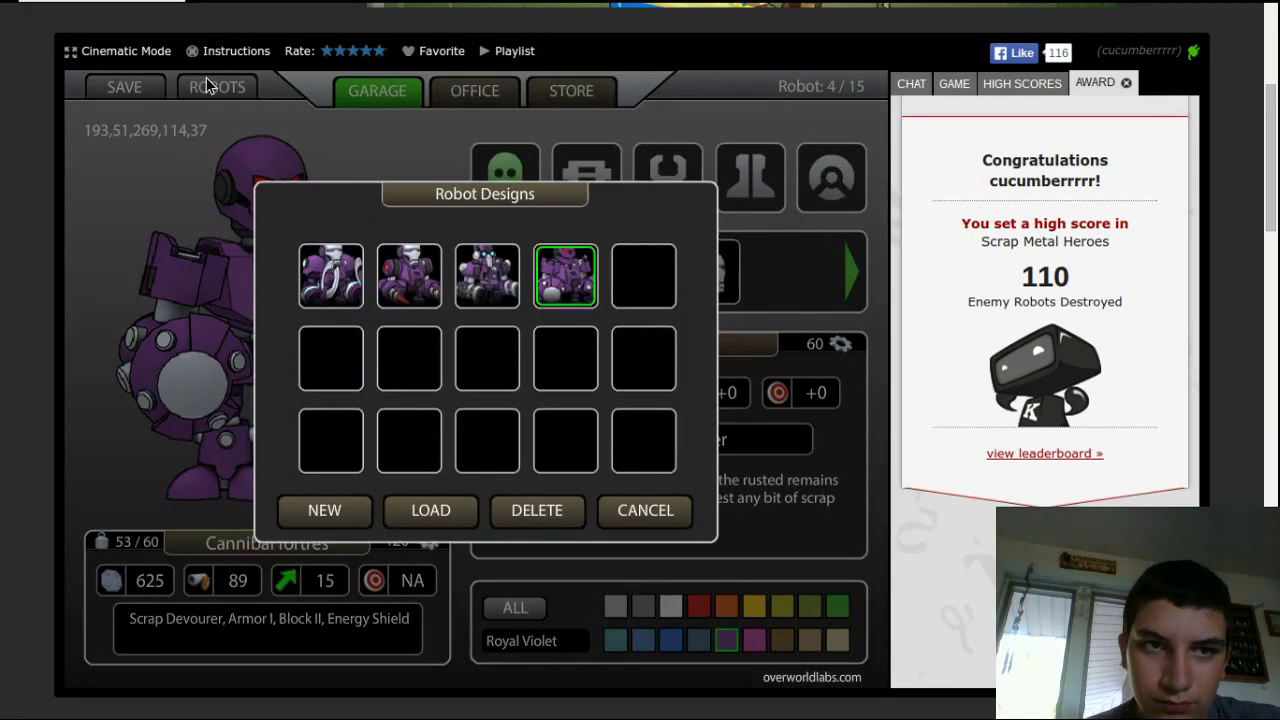
- Load Lazer Dude and equip it with Odin Rhino Legs
double_click(409, 275)
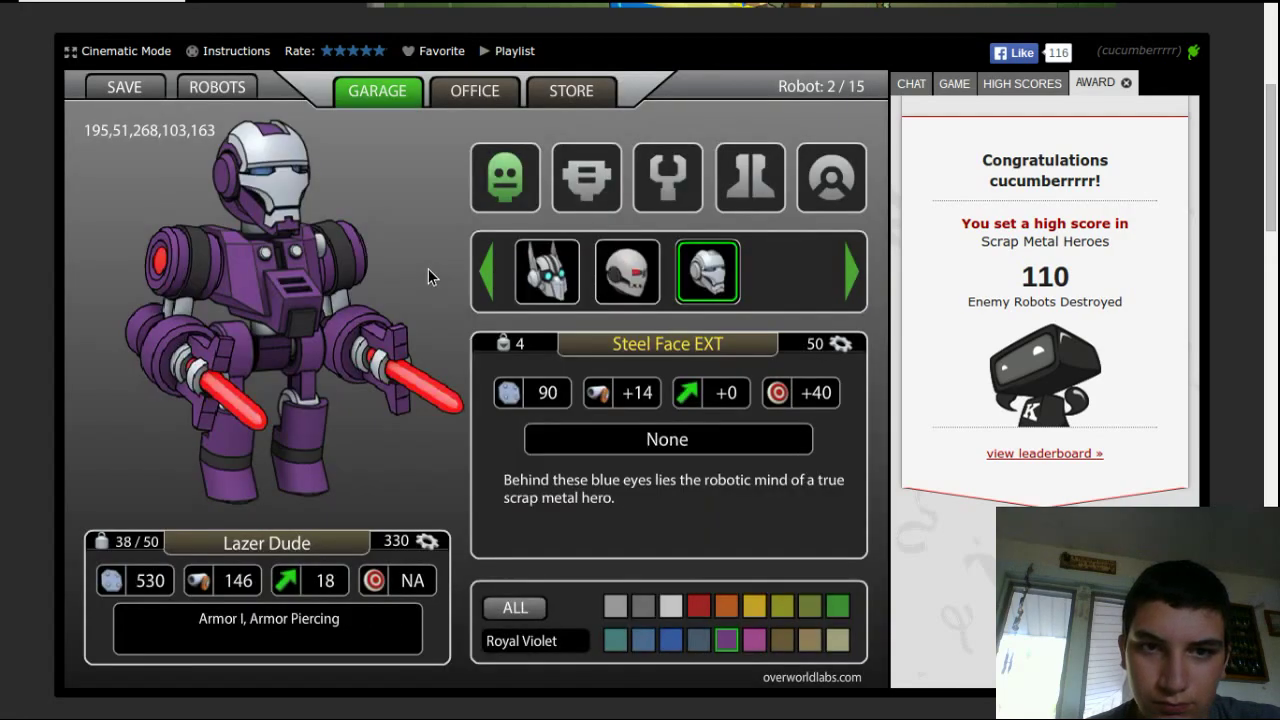
left_click(750, 178)
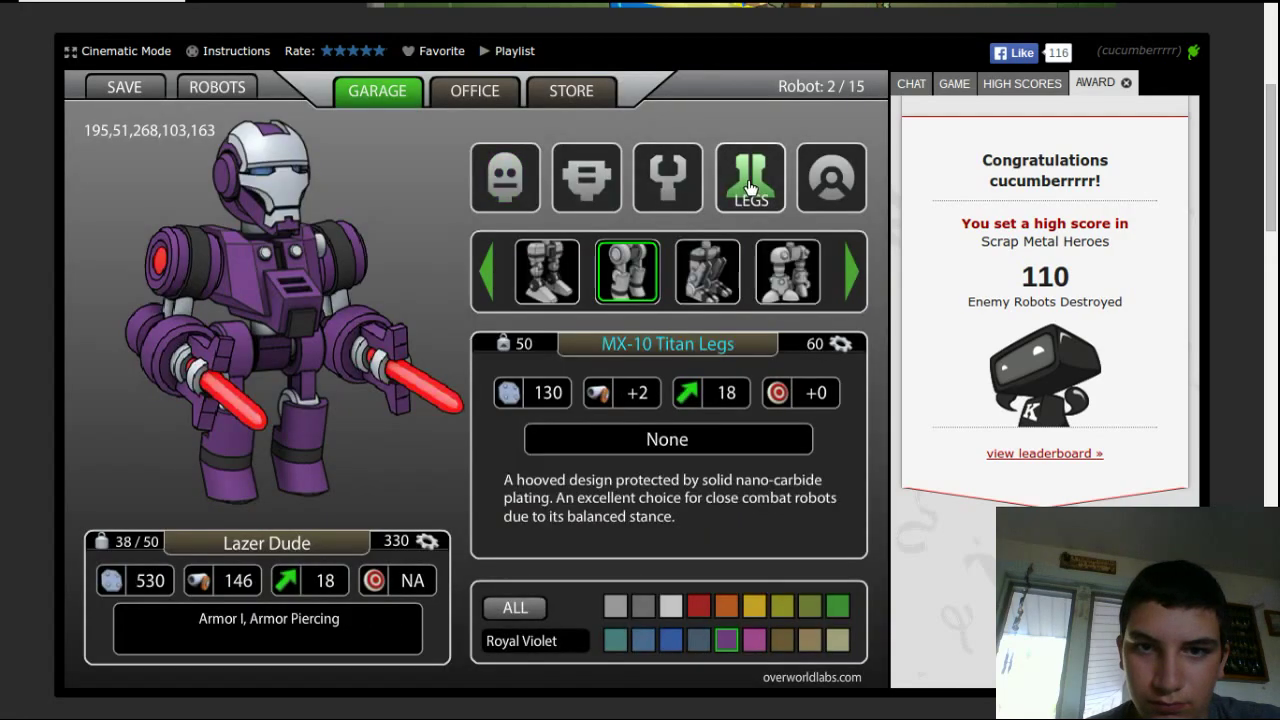
left_click(790, 268)
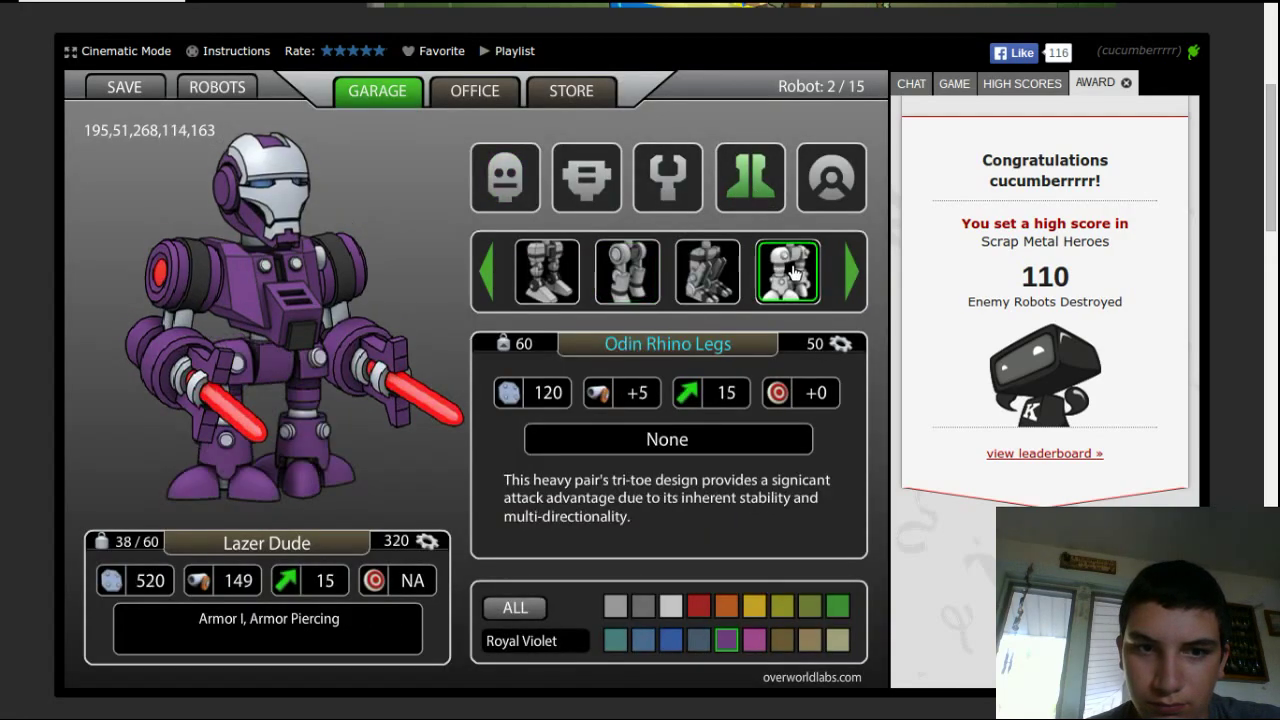
- Load Brute and equip it with Odin Rhino Legs, reaching 47/60 weight
left_click(213, 90)
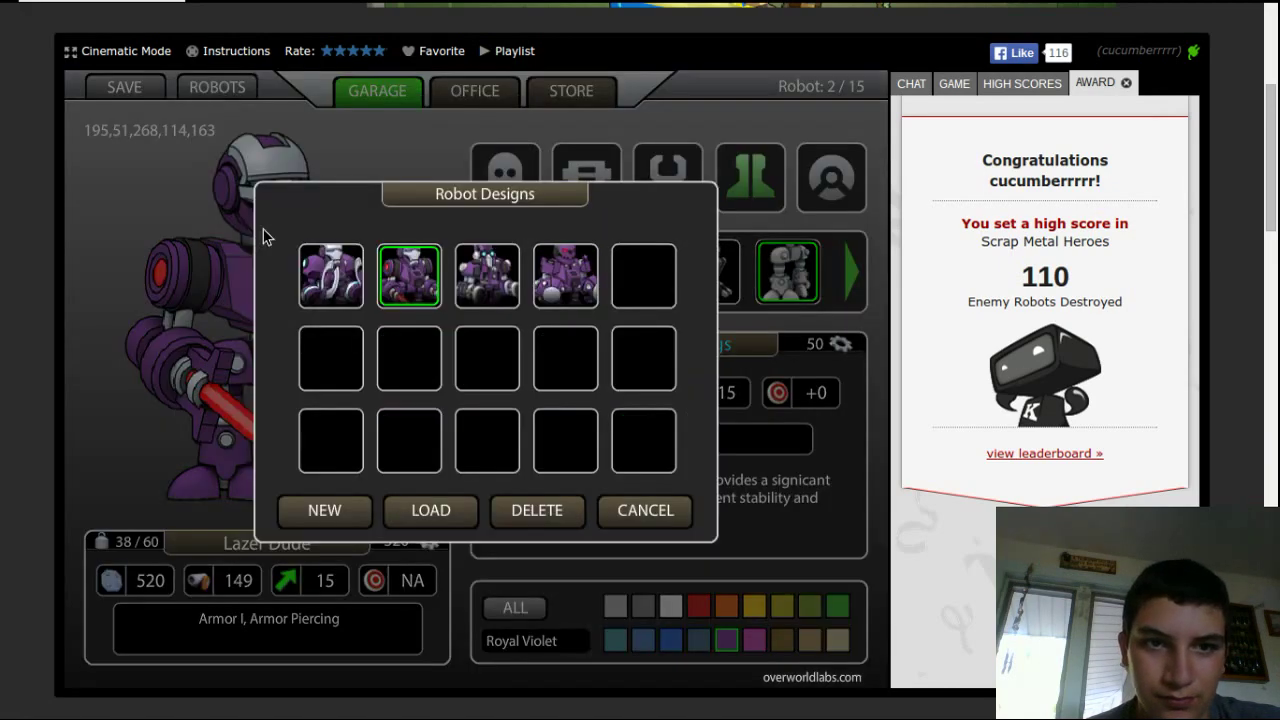
double_click(313, 289)
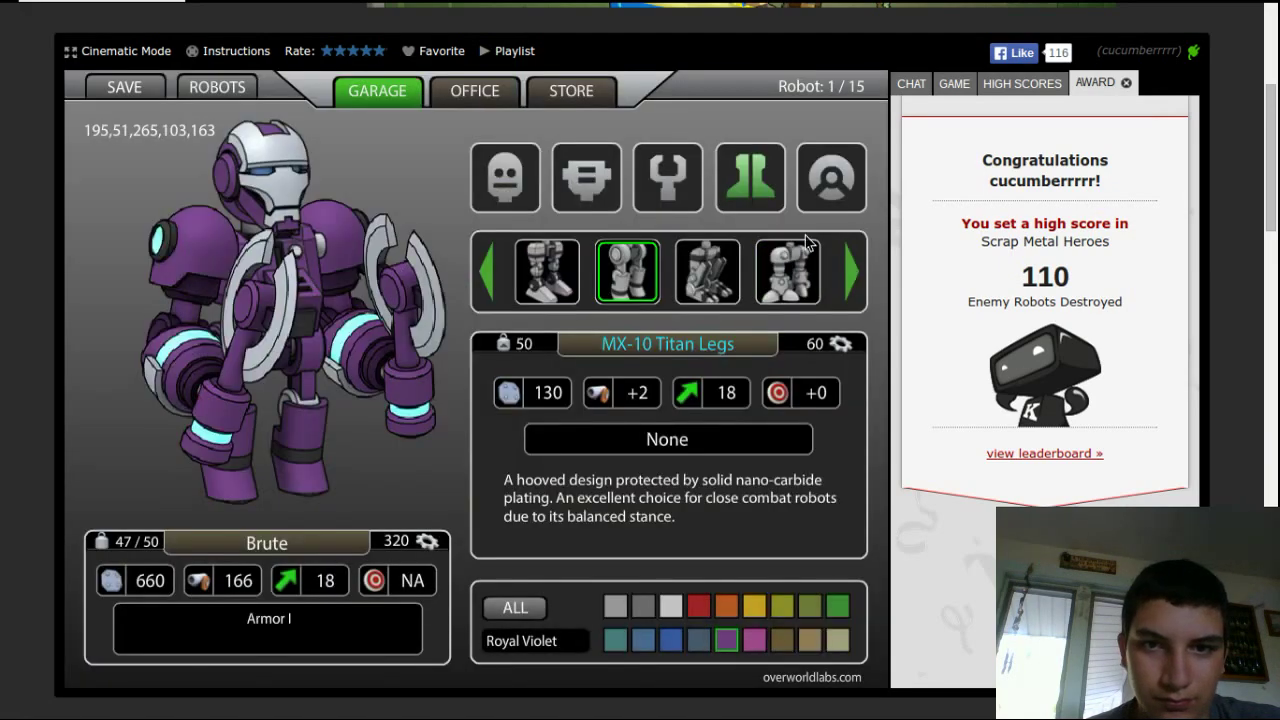
left_click(790, 272)
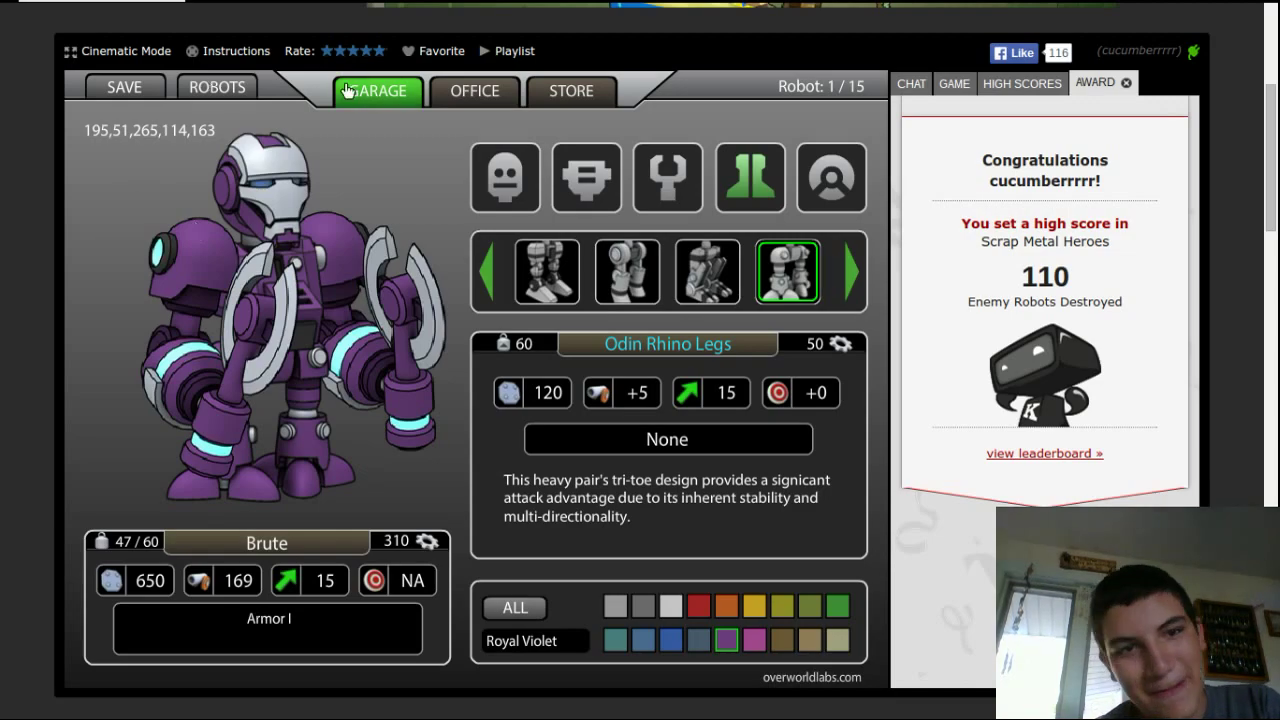
- Sell the spare MX-10 Titan Legs and the Nanite Repair Capsule from the store inventory
left_click(580, 91)
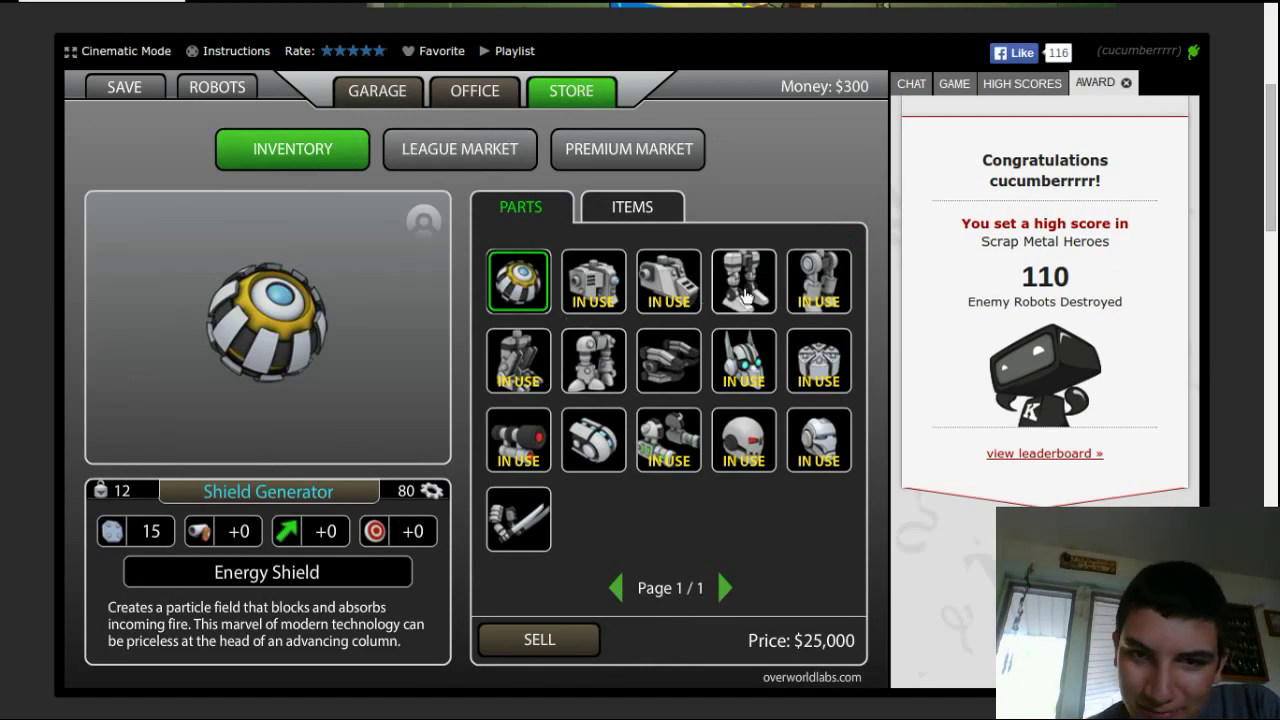
left_click(818, 283)
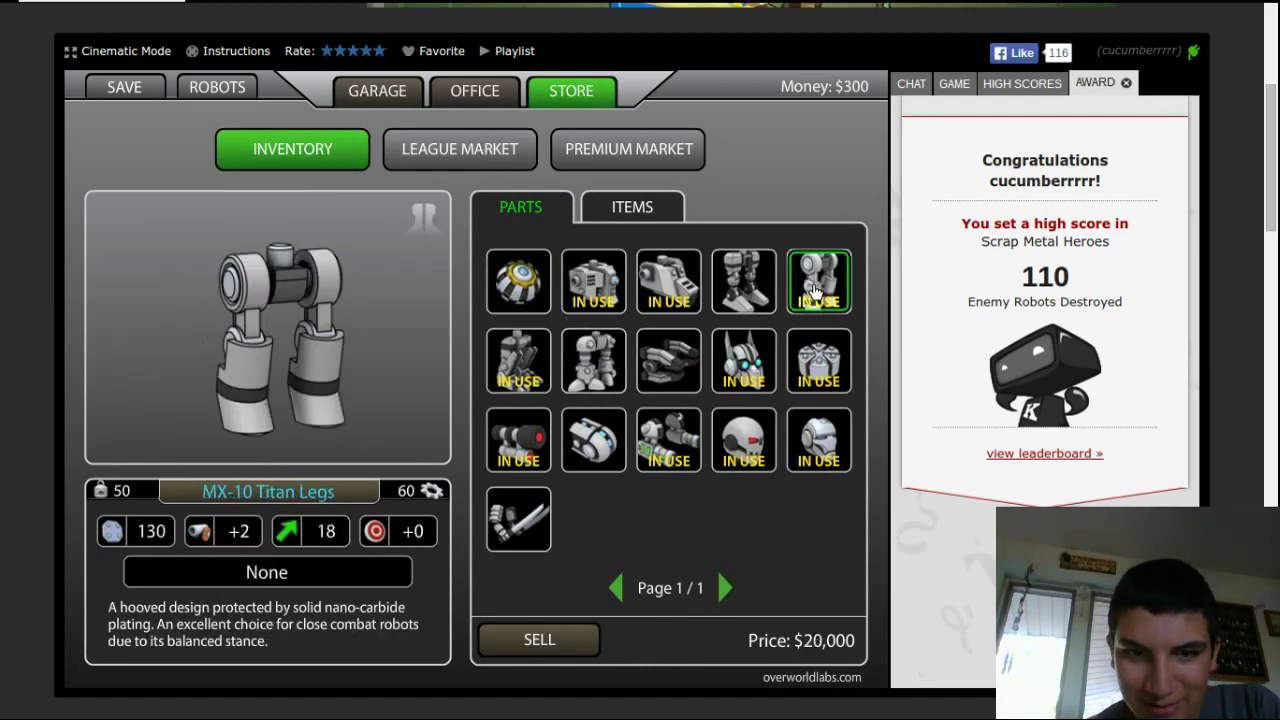
left_click(538, 640)
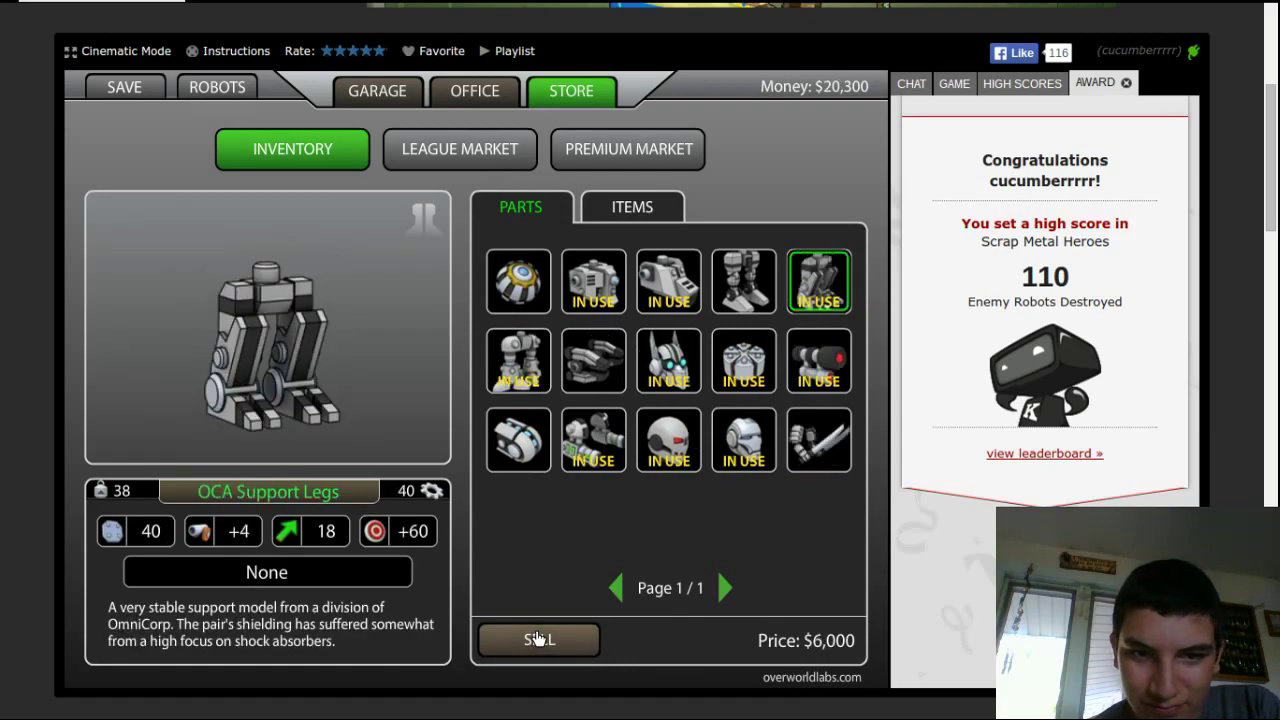
left_click(518, 440)
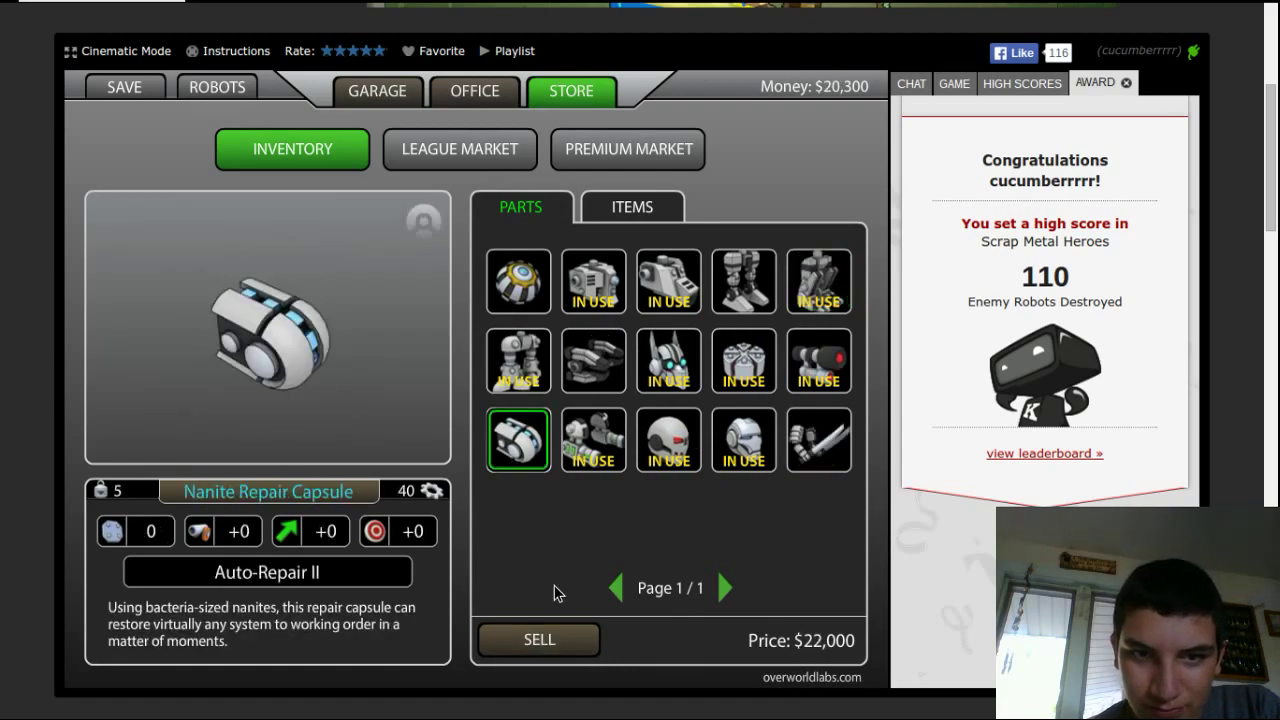
left_click(556, 640)
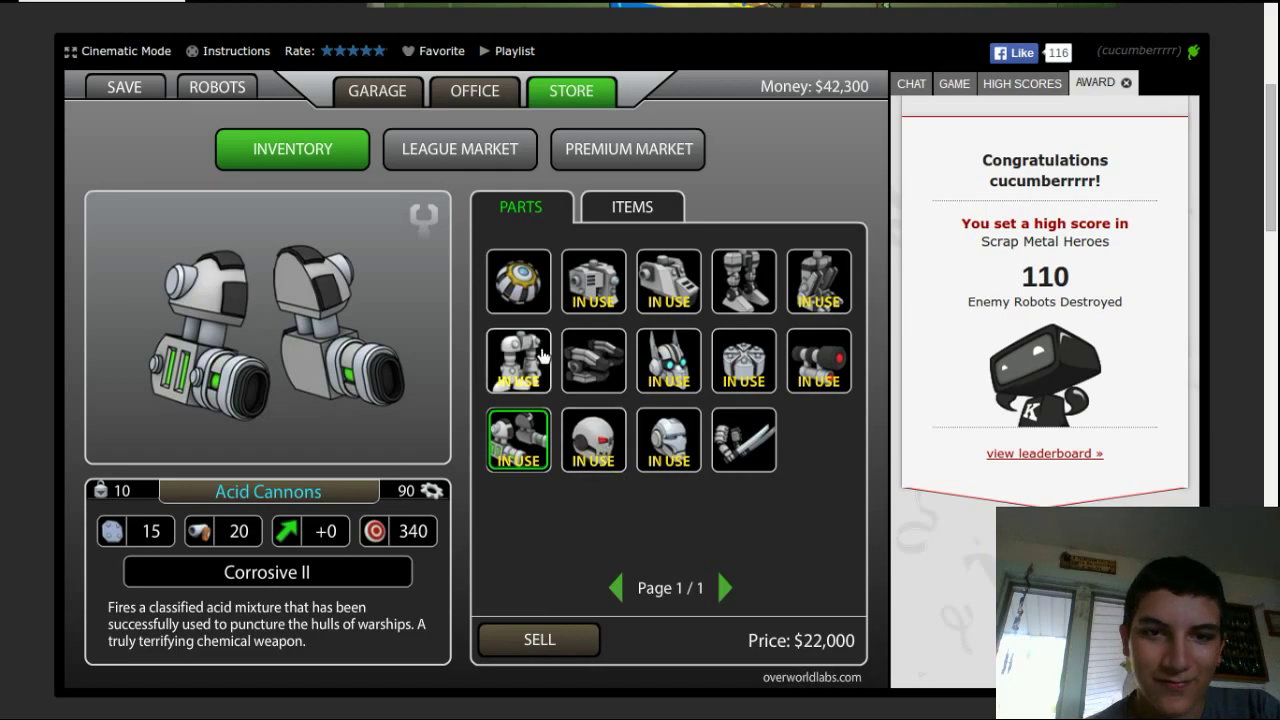
- Equip Brute with the Internal Shield Generator, bringing it to 49/60 weight and 525 armor
left_click(377, 90)
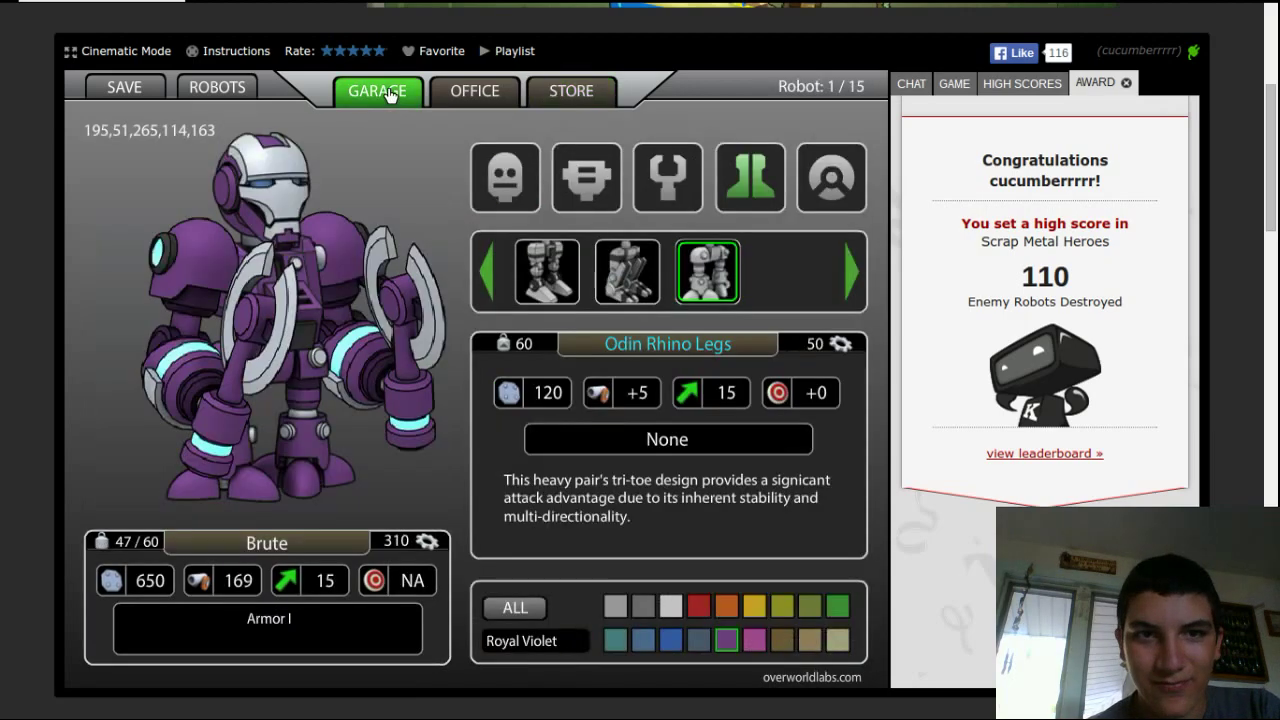
left_click(831, 177)
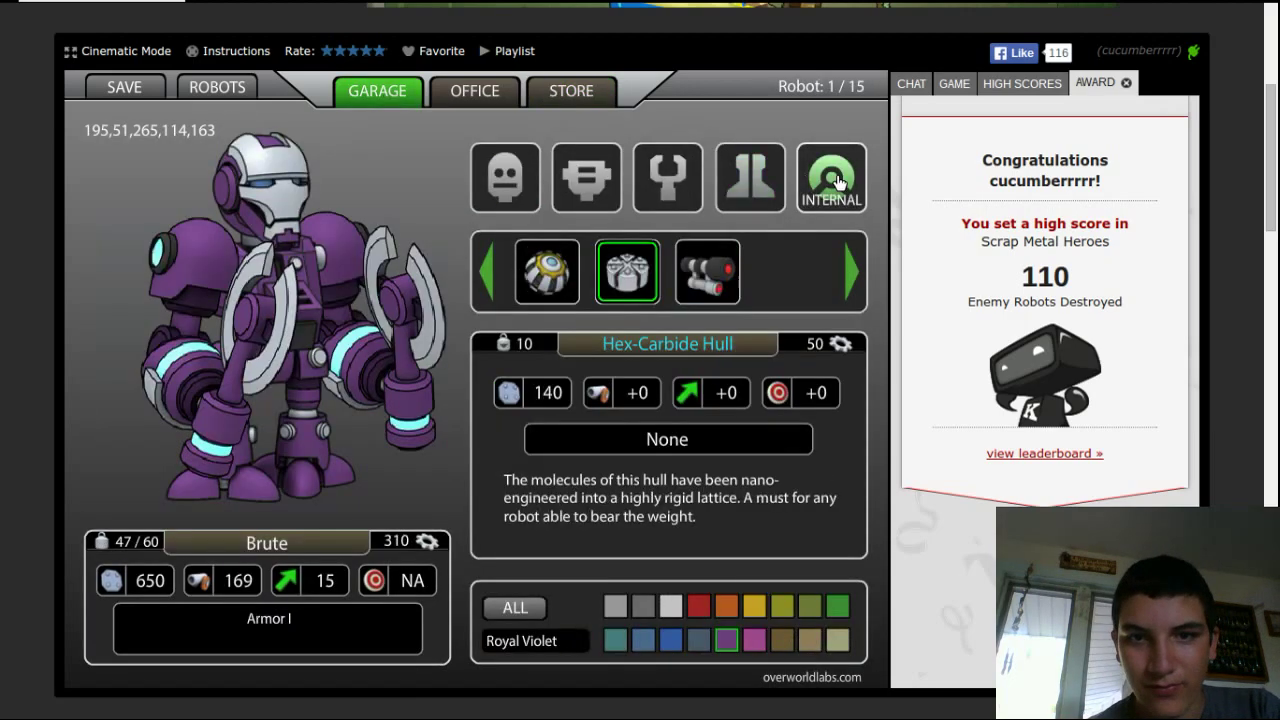
left_click(548, 271)
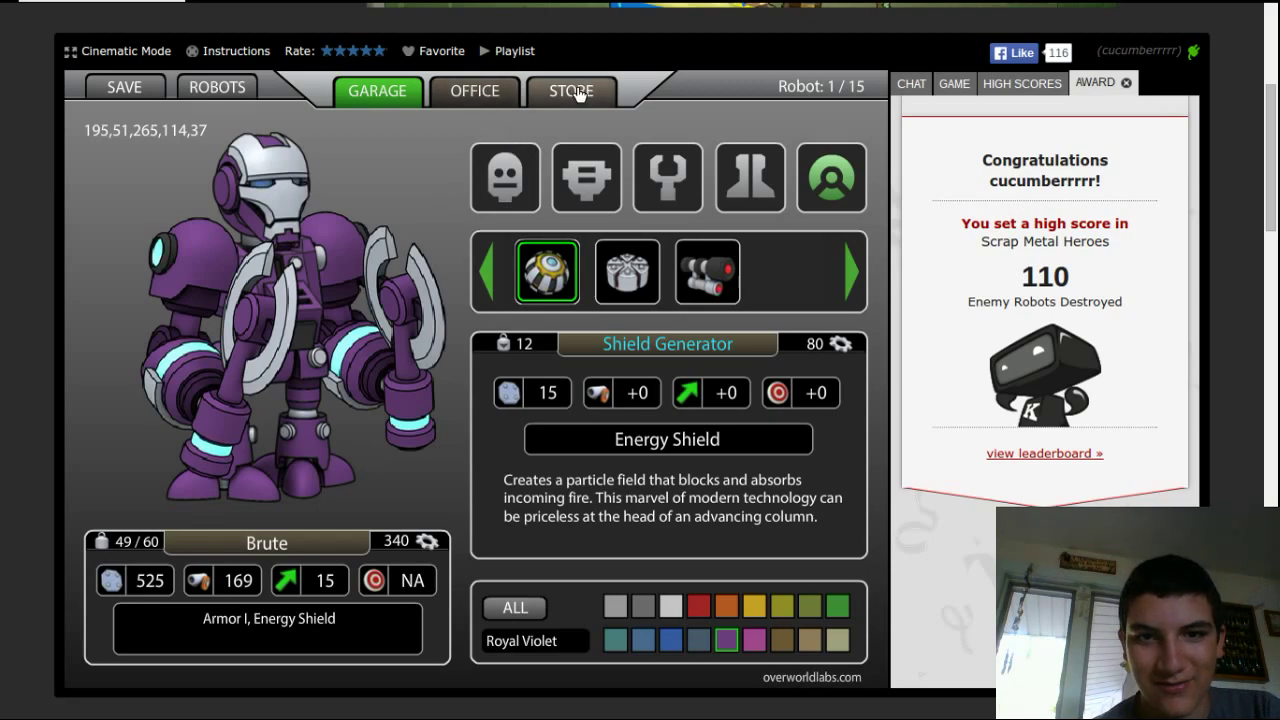
- Save the game progress from the missions overview and acknowledge the confirmation
left_click(497, 93)
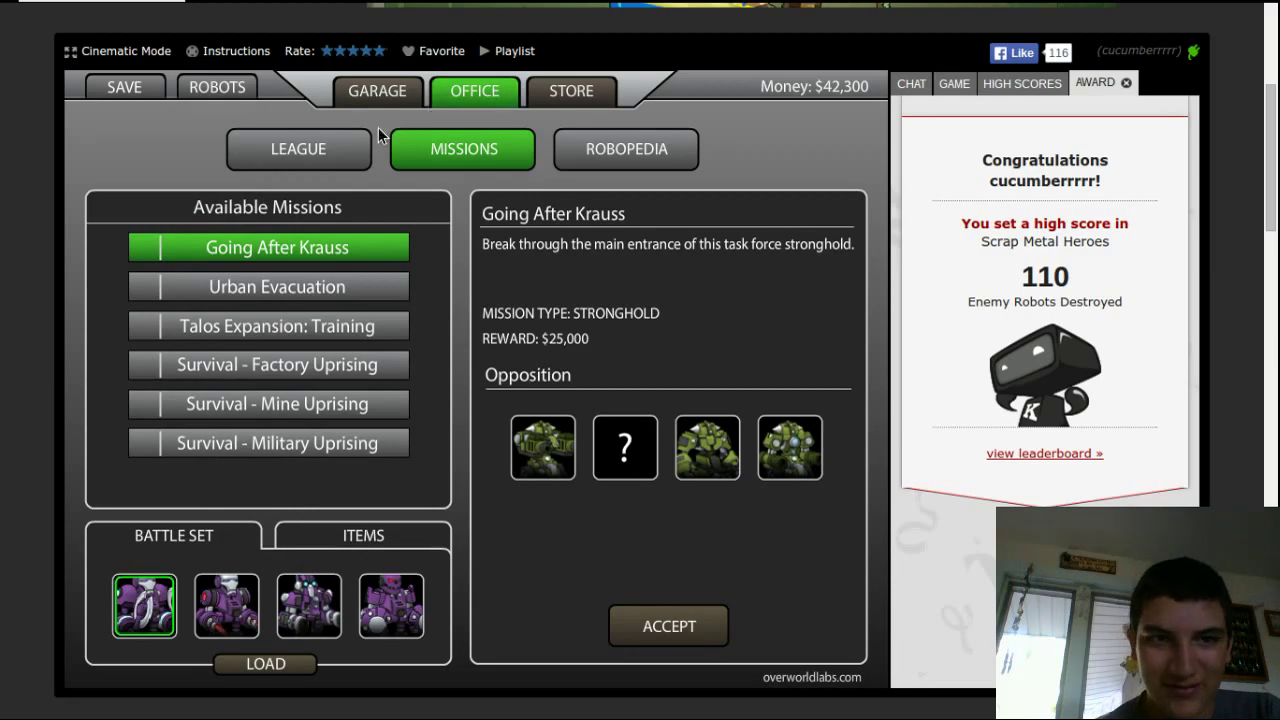
left_click(124, 87)
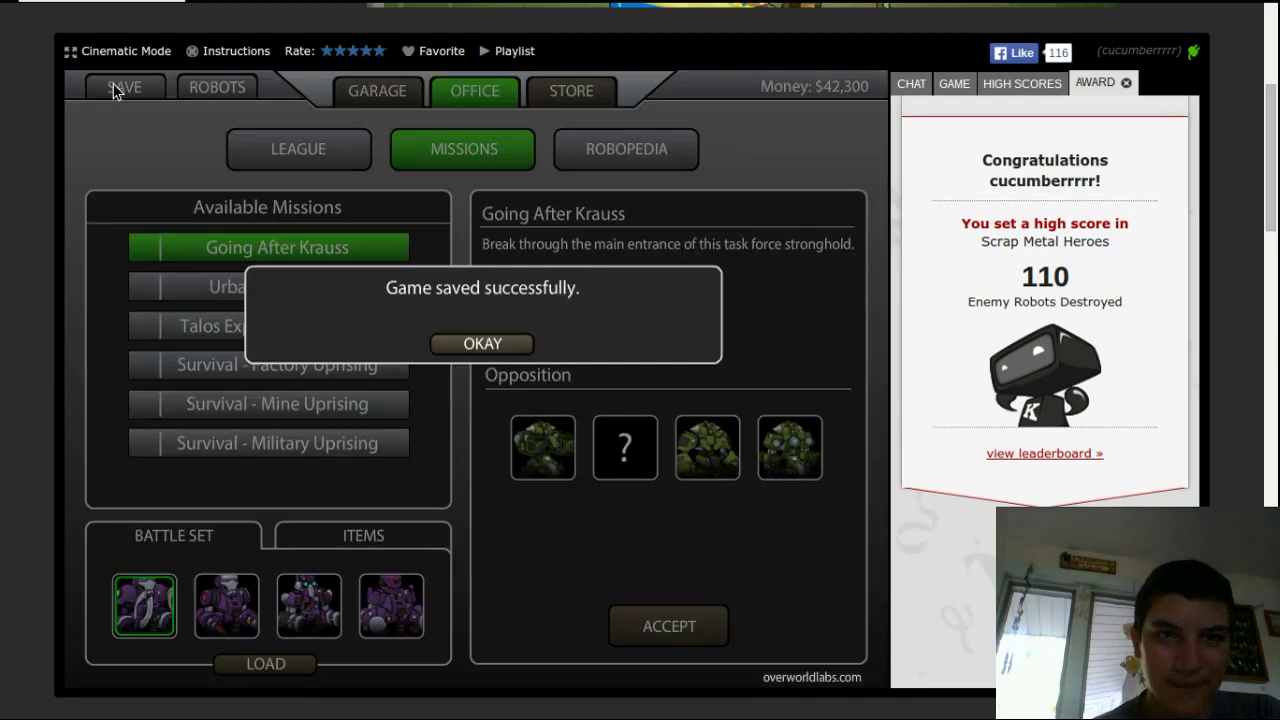
left_click(472, 343)
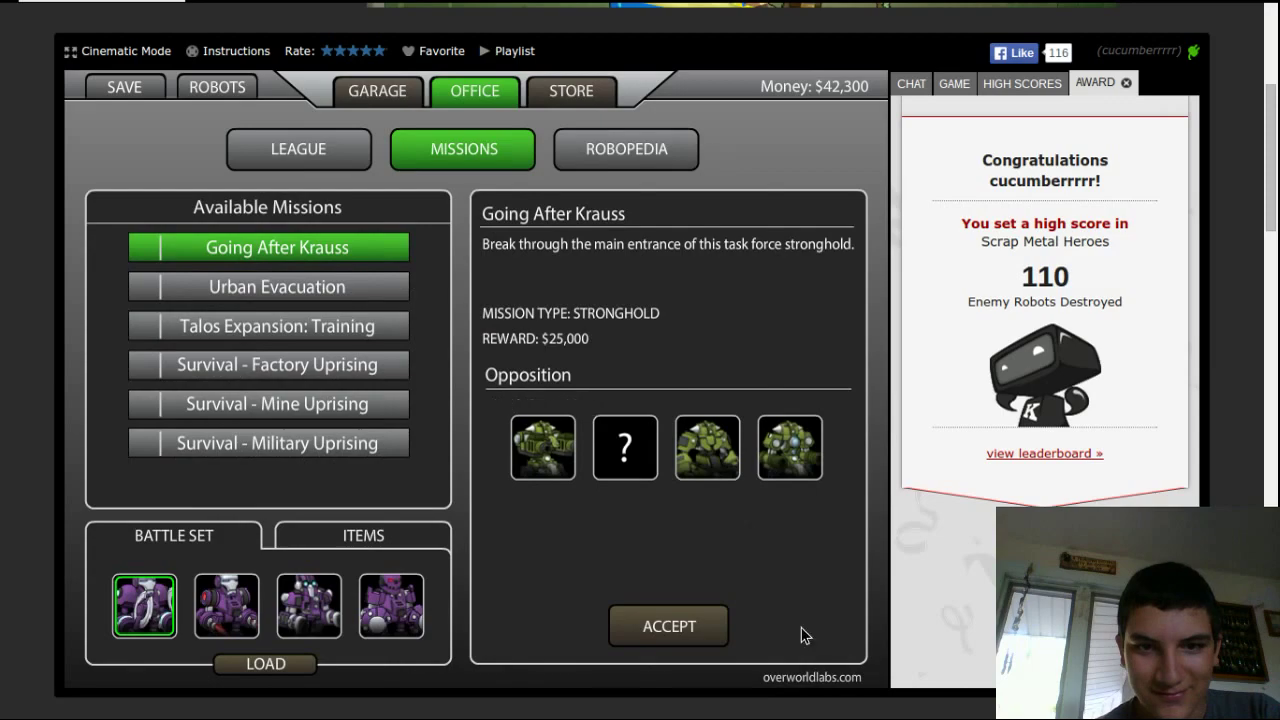
- Accept Going After Krauss and deploy robot types 2, 4 and 3 in the top lane
left_click(703, 628)
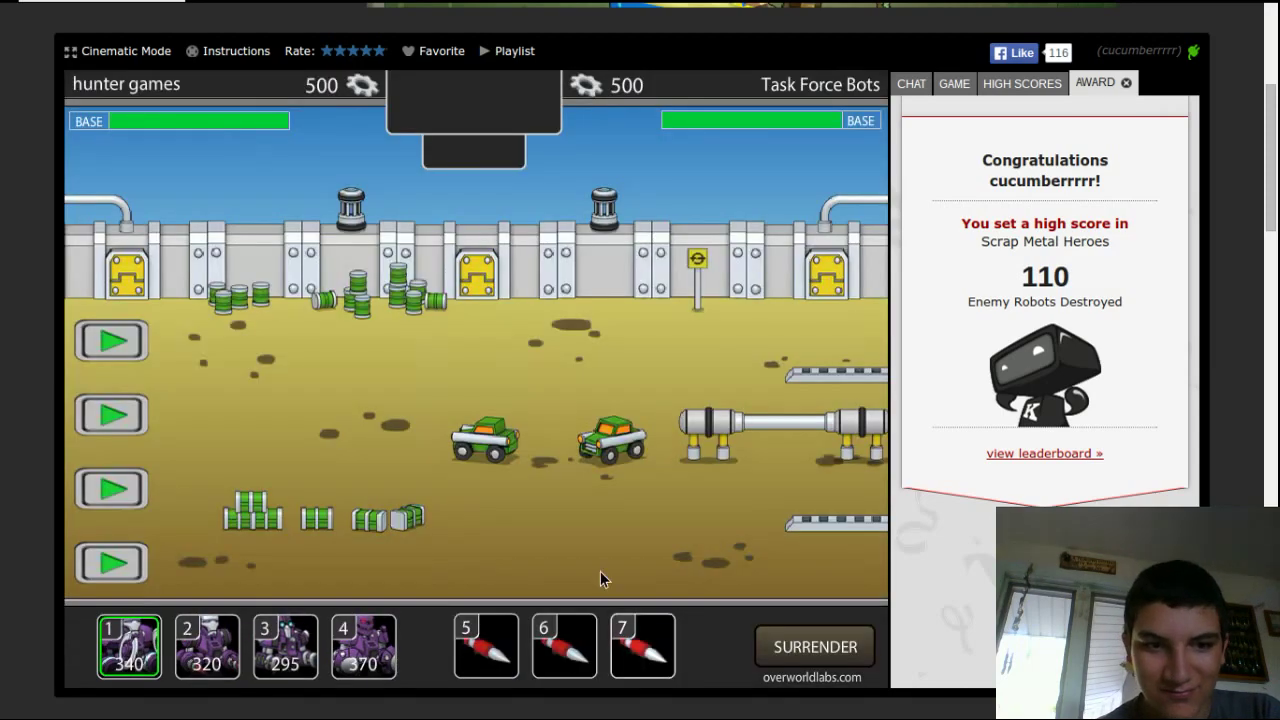
key("2")
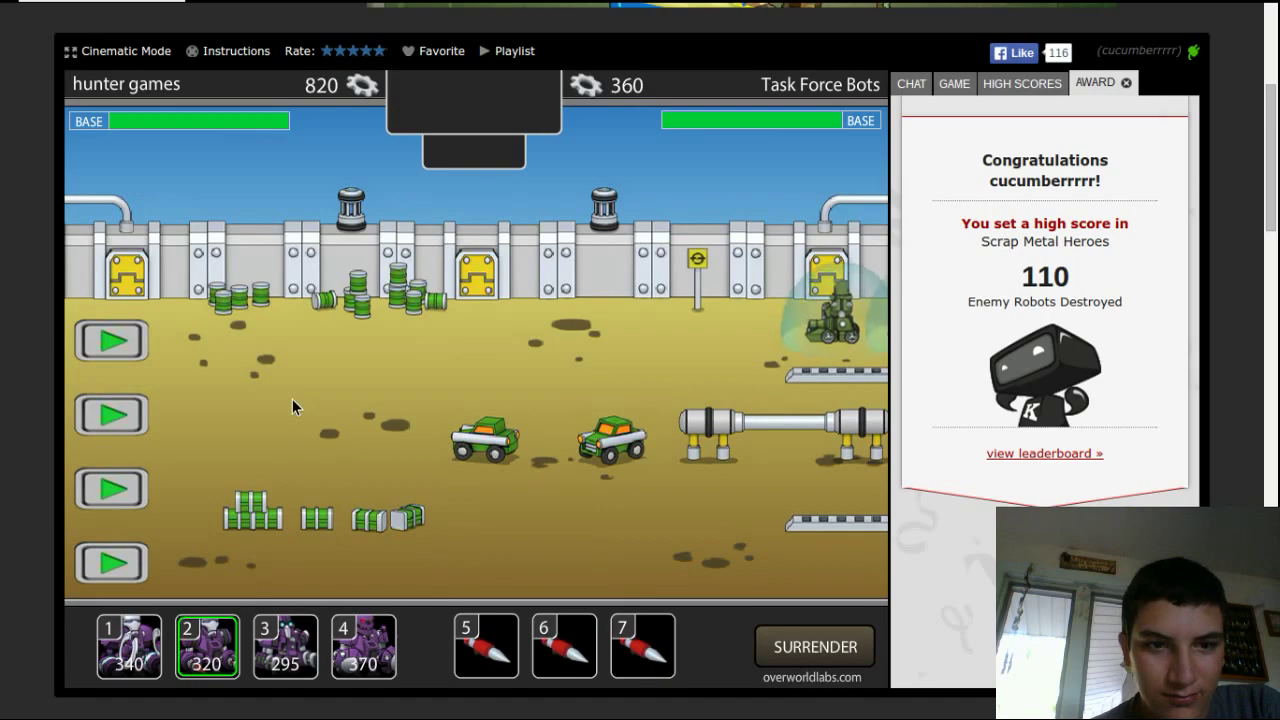
left_click(112, 342)
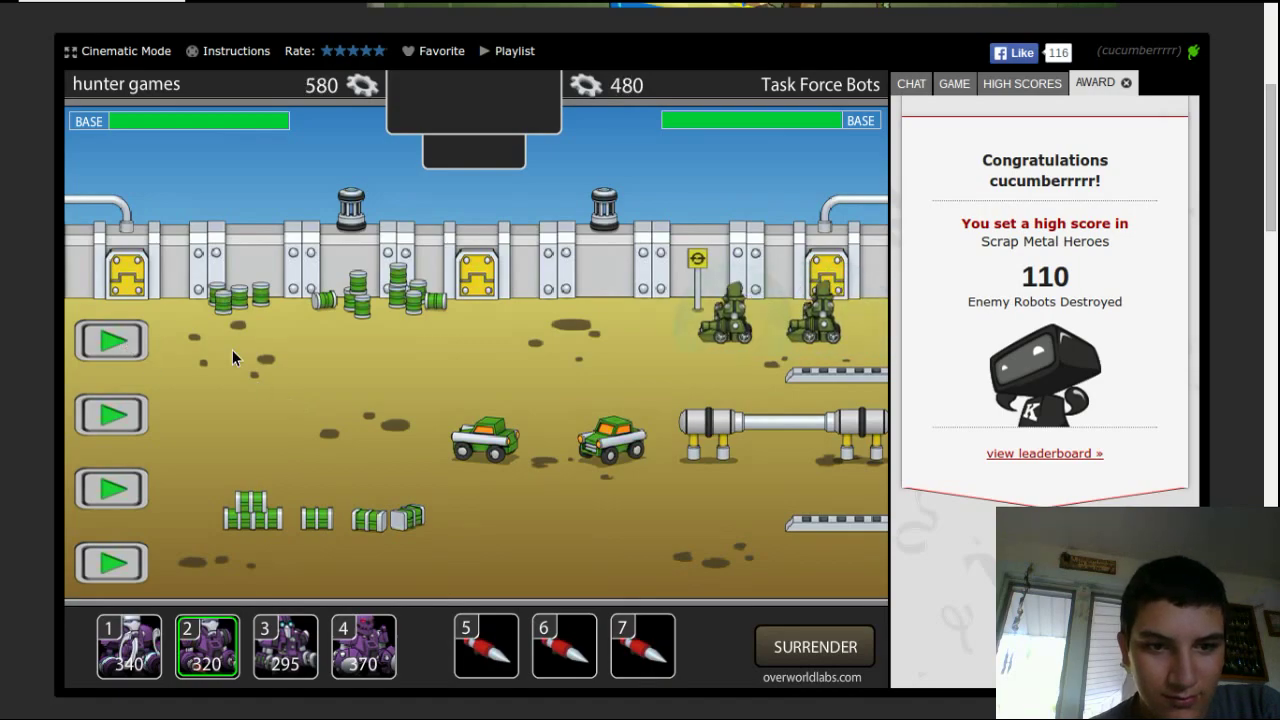
key("4")
left_click(112, 341)
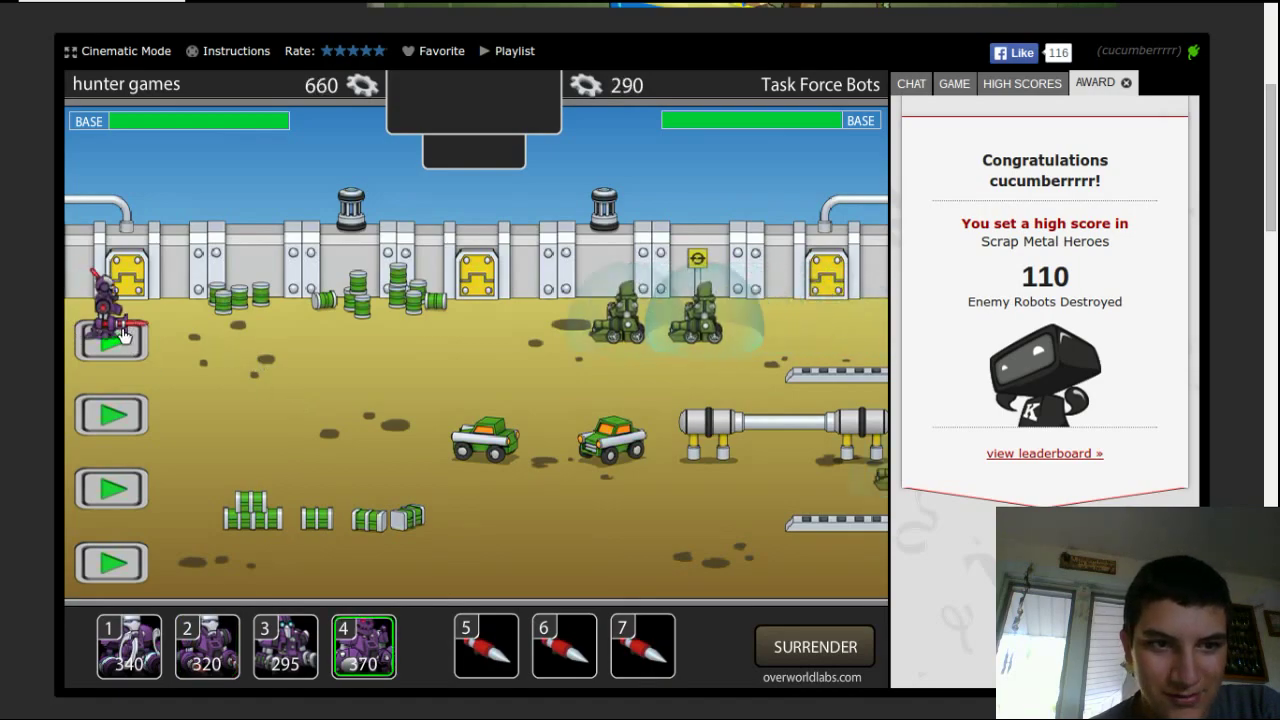
left_click(120, 333)
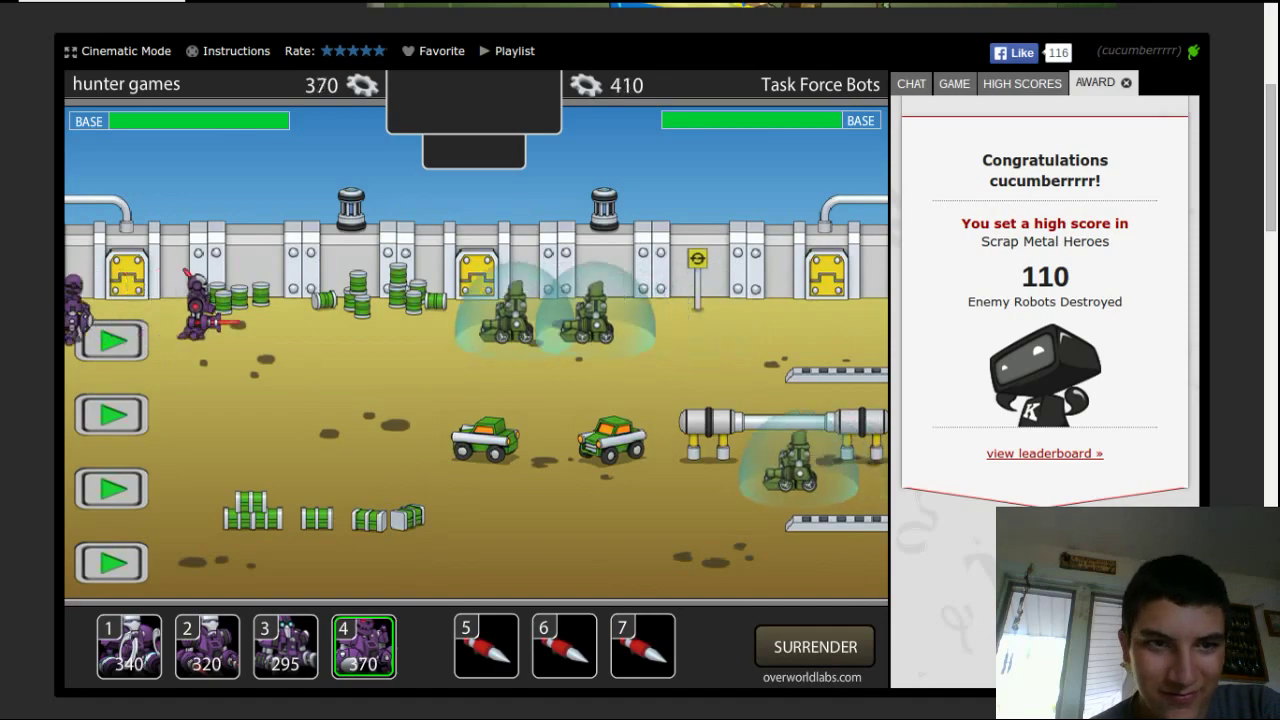
key("3")
left_click(120, 341)
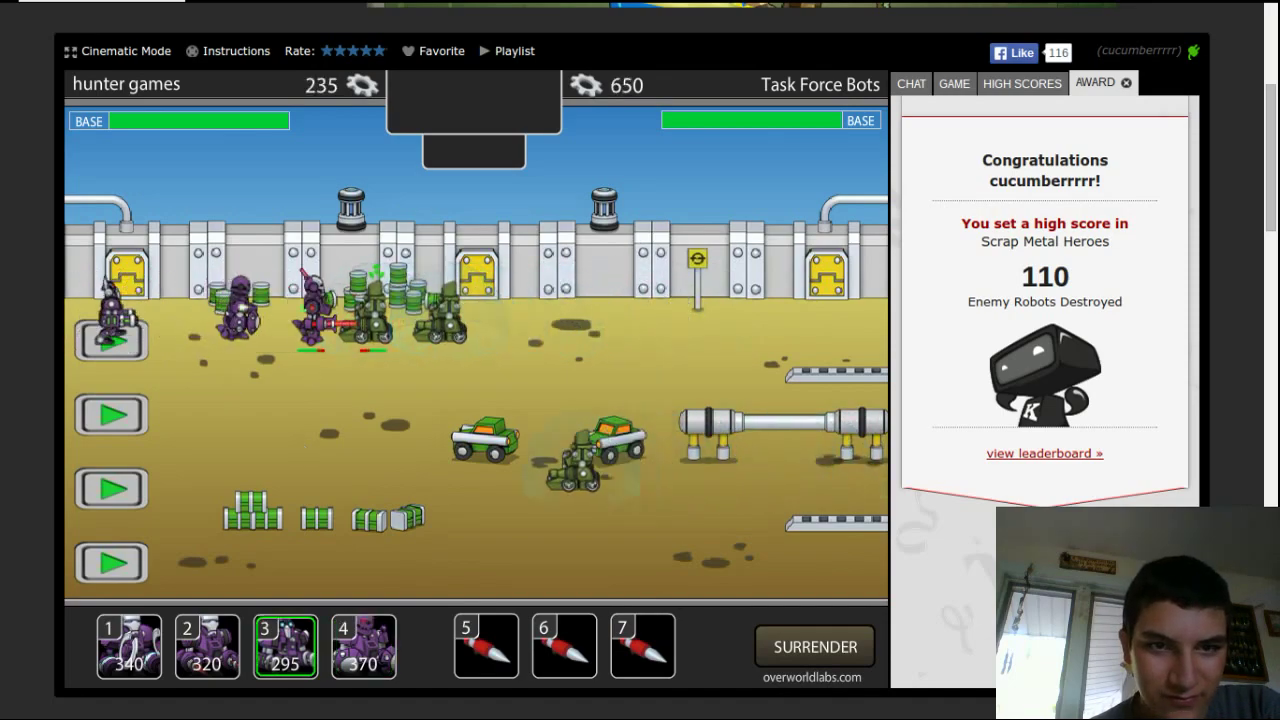
- Deploy robot types 2, 3, 4 and 2 into the third lane
key("2")
left_click(115, 488)
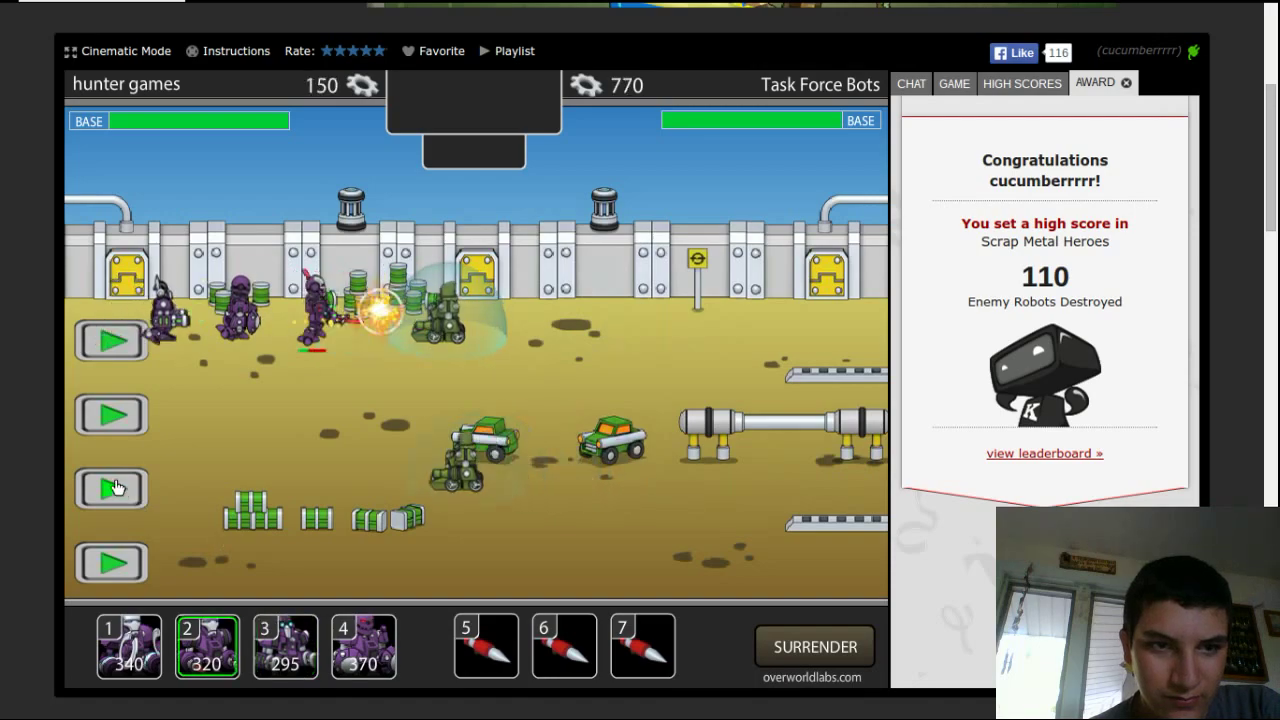
key("4")
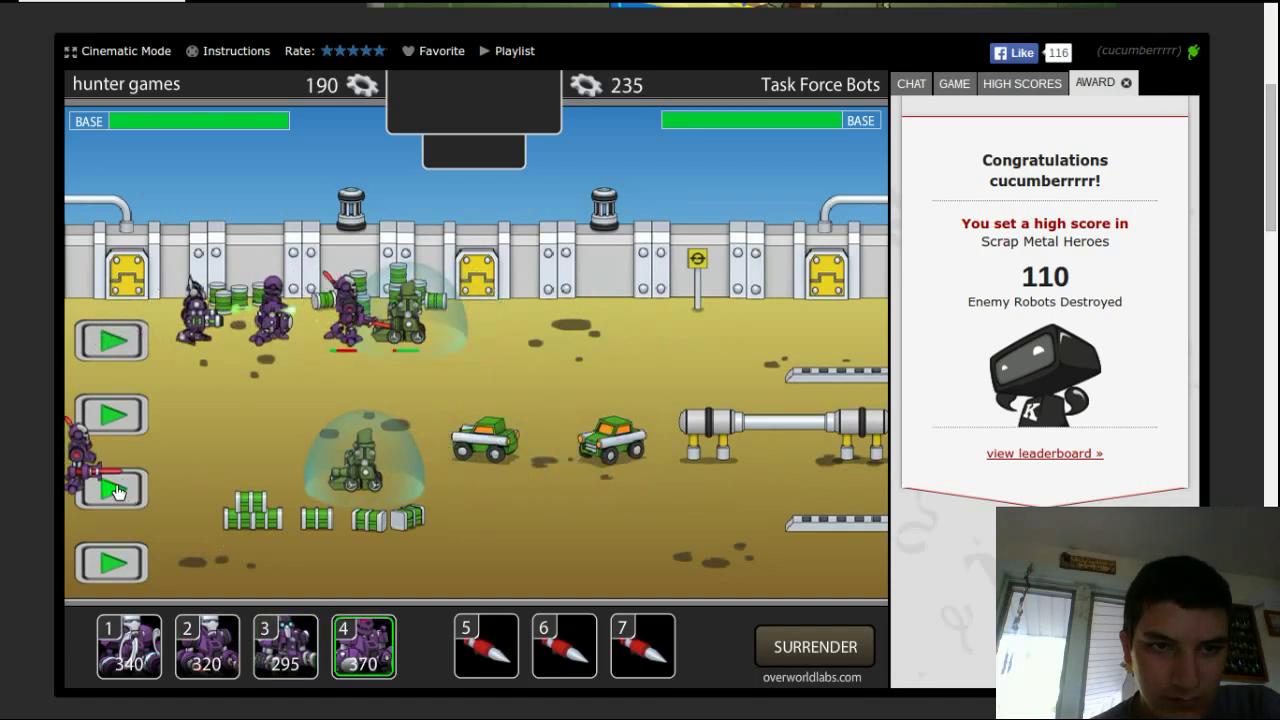
key("3")
left_click(120, 490)
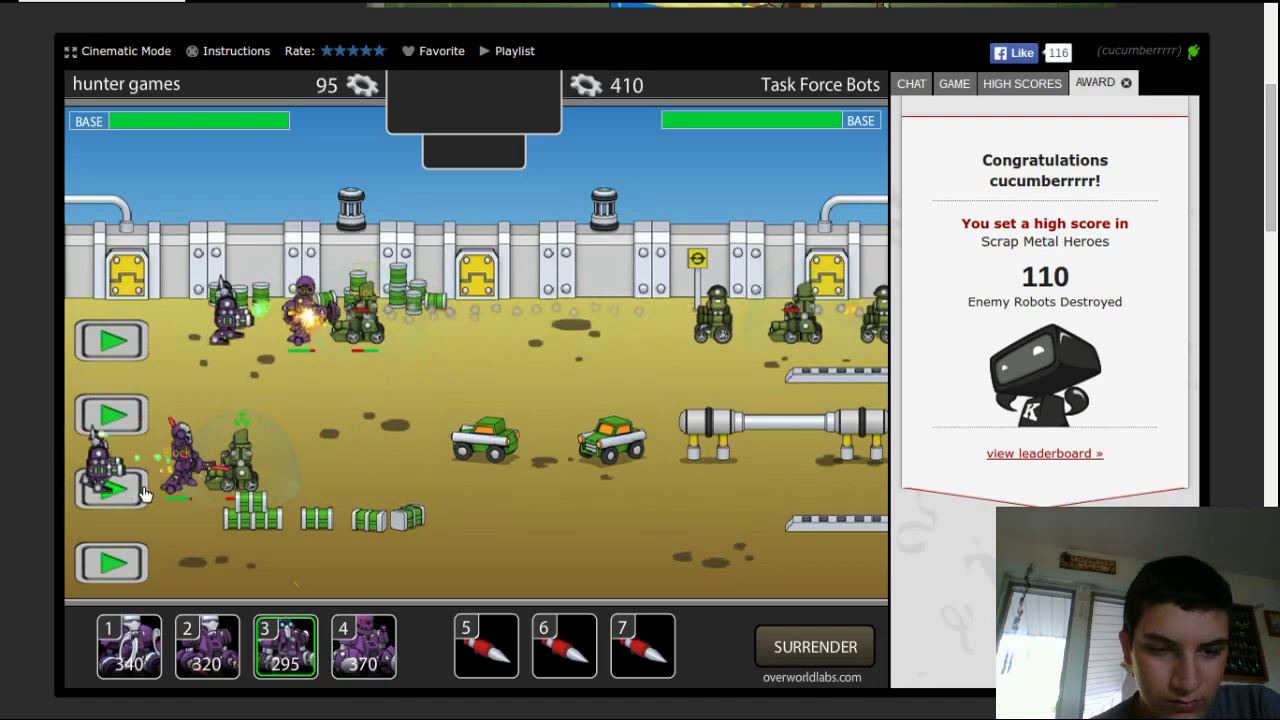
key("4")
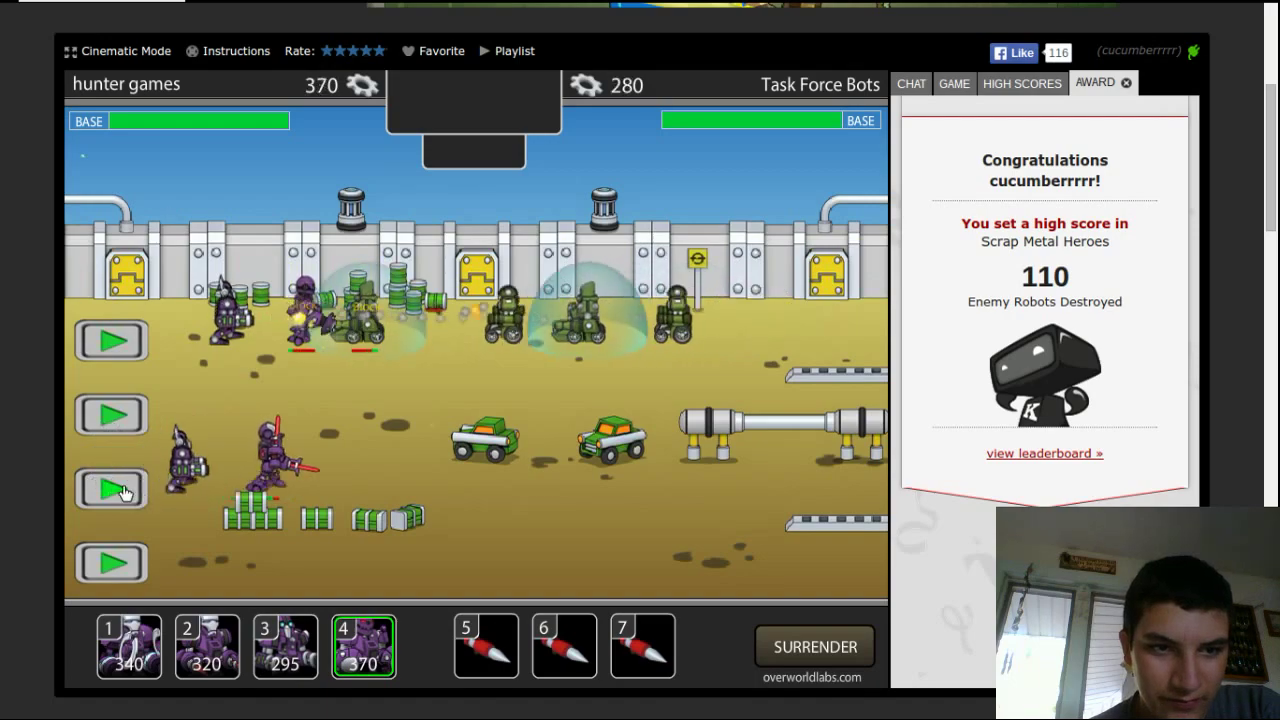
left_click(112, 488)
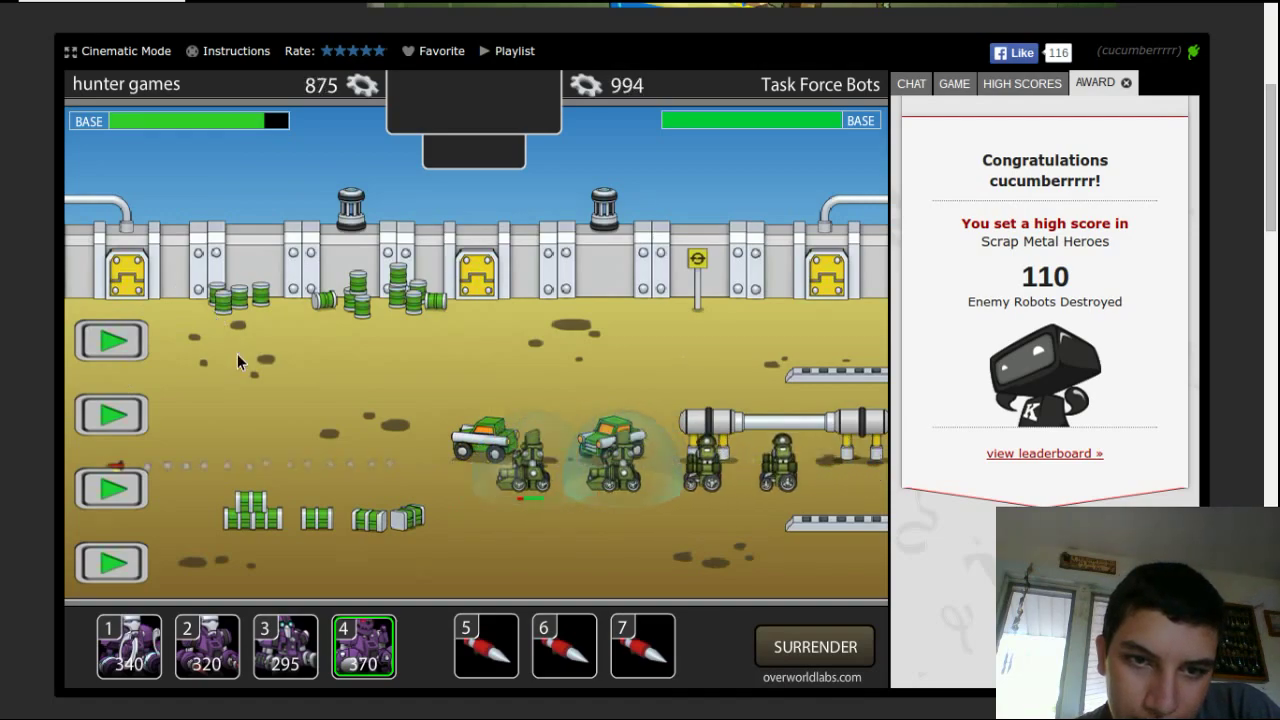
key("2")
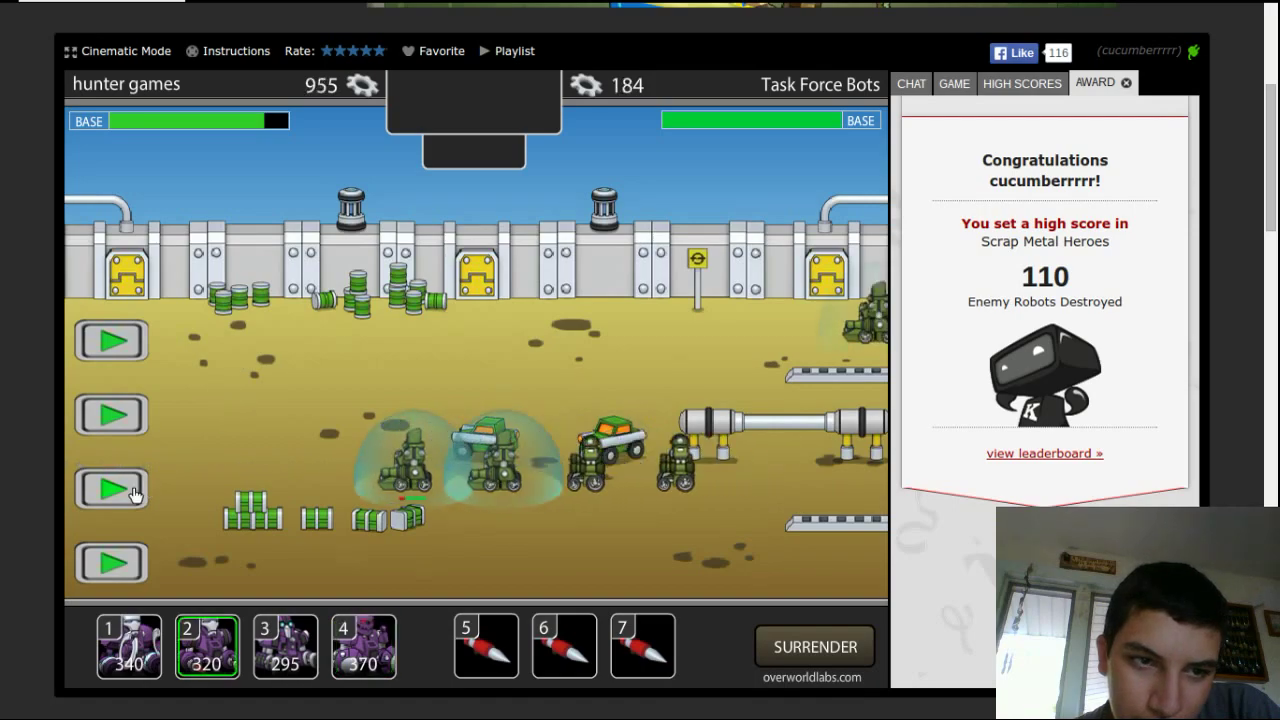
left_click(112, 488)
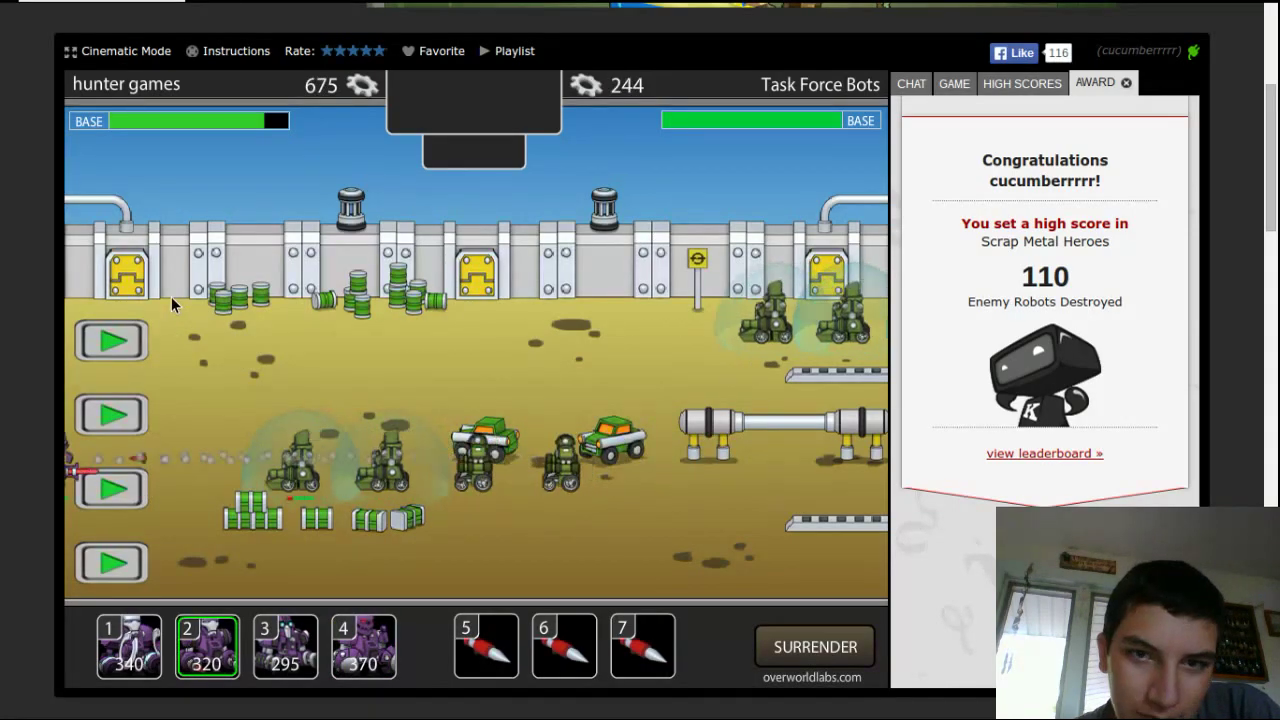
- Send more robots into the top, third, bottom and second lanes, then surrender
left_click(112, 342)
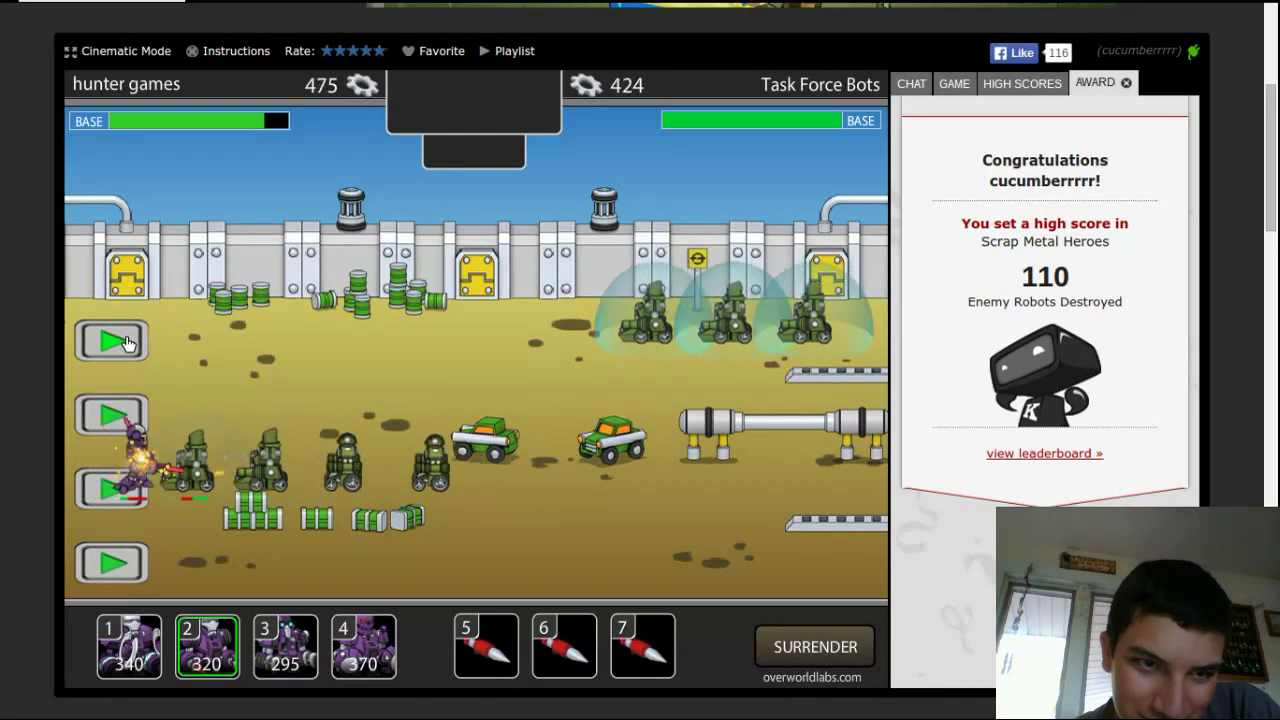
left_click(112, 488)
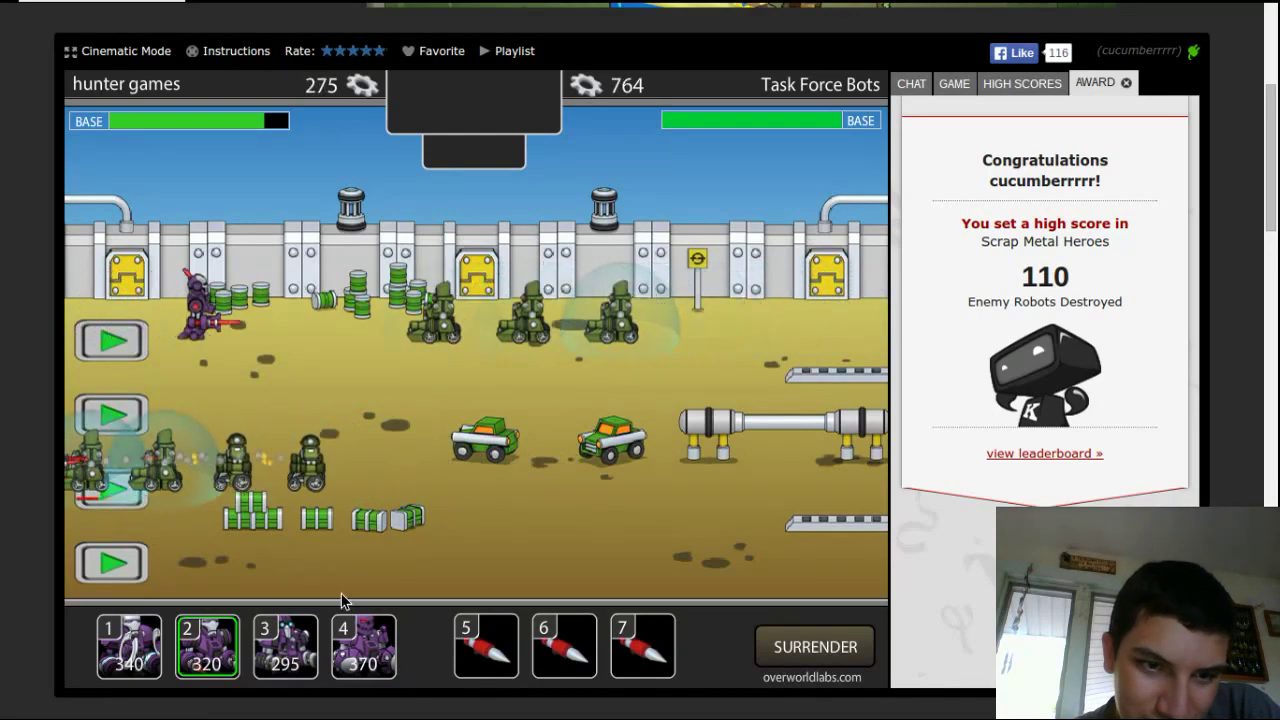
left_click(362, 640)
left_click(112, 488)
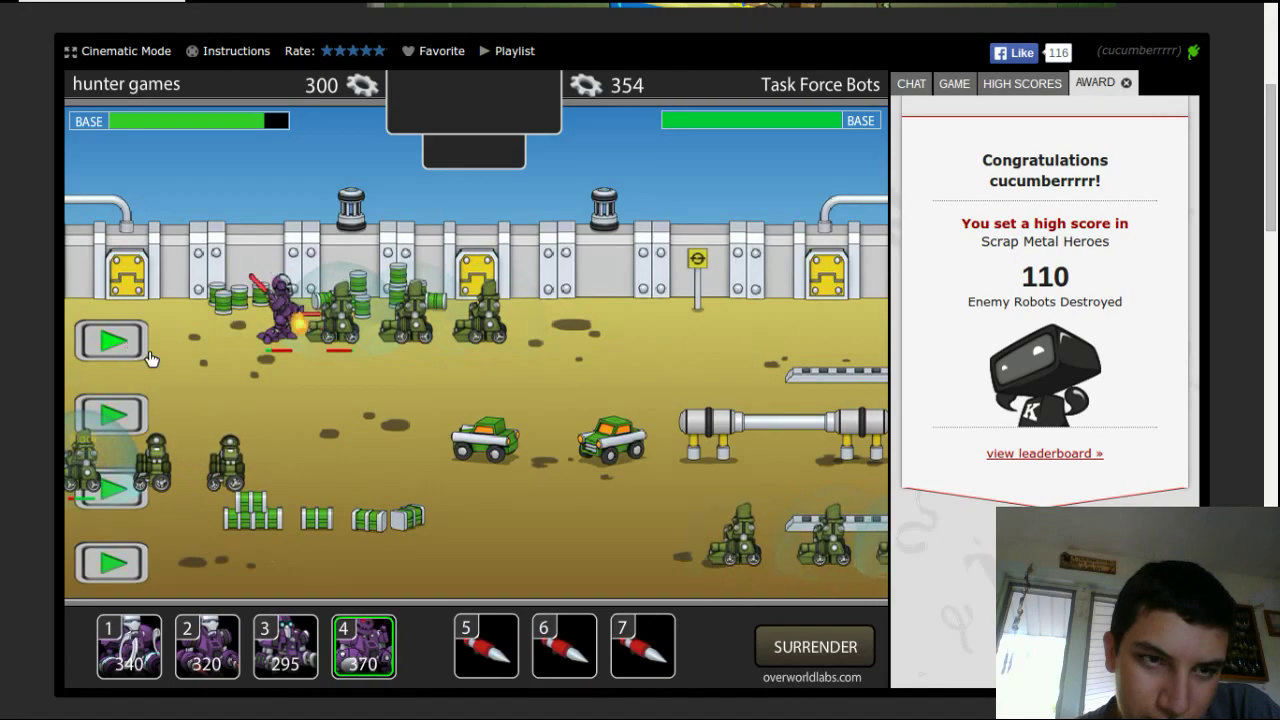
left_click(112, 345)
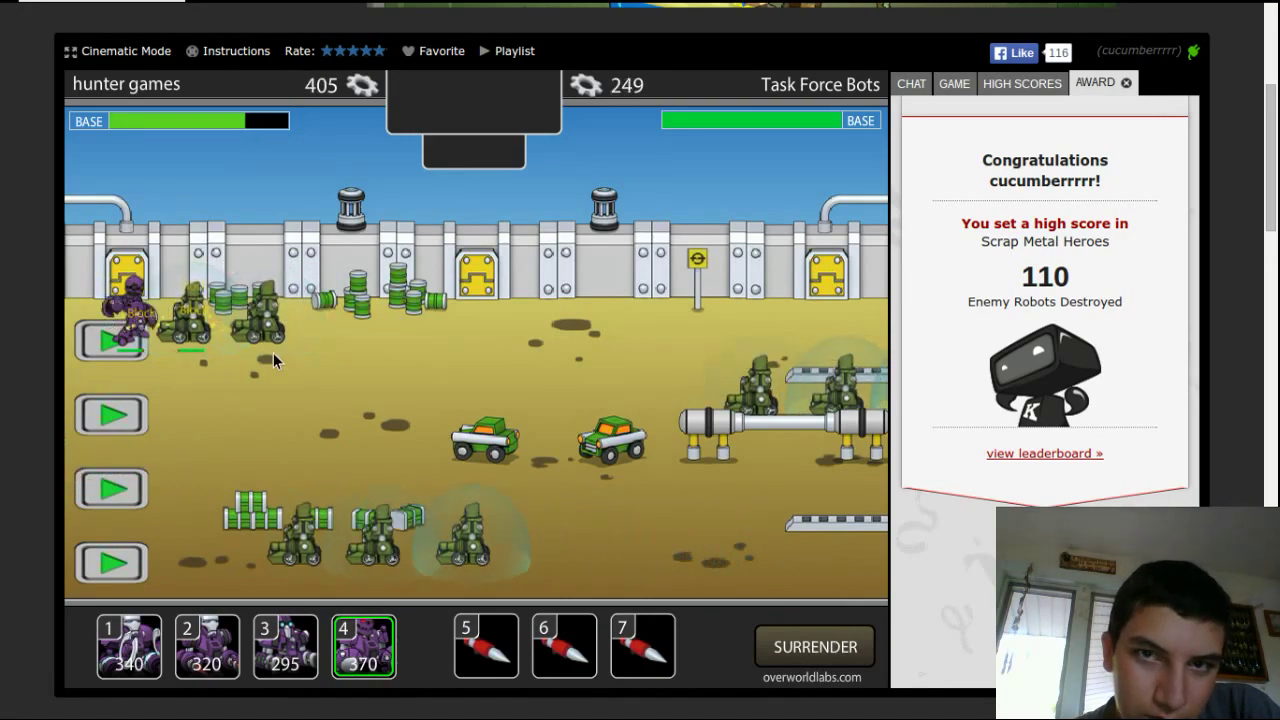
left_click(115, 562)
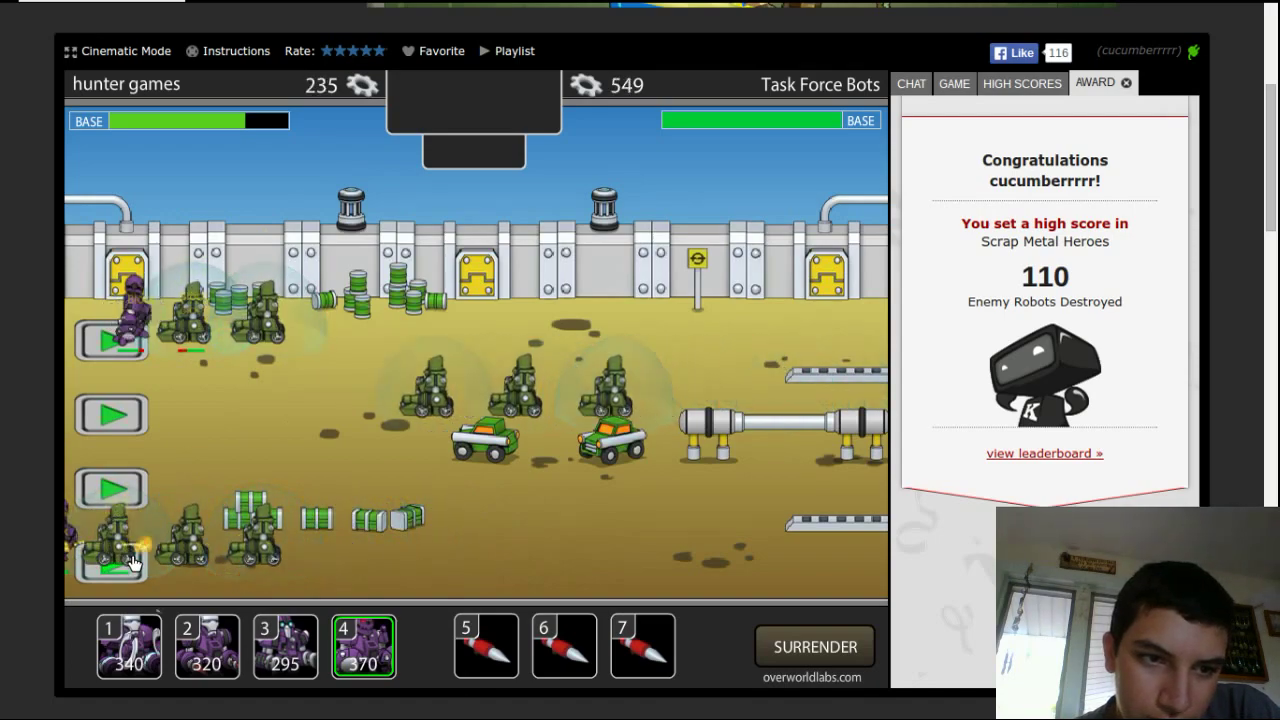
left_click(118, 413)
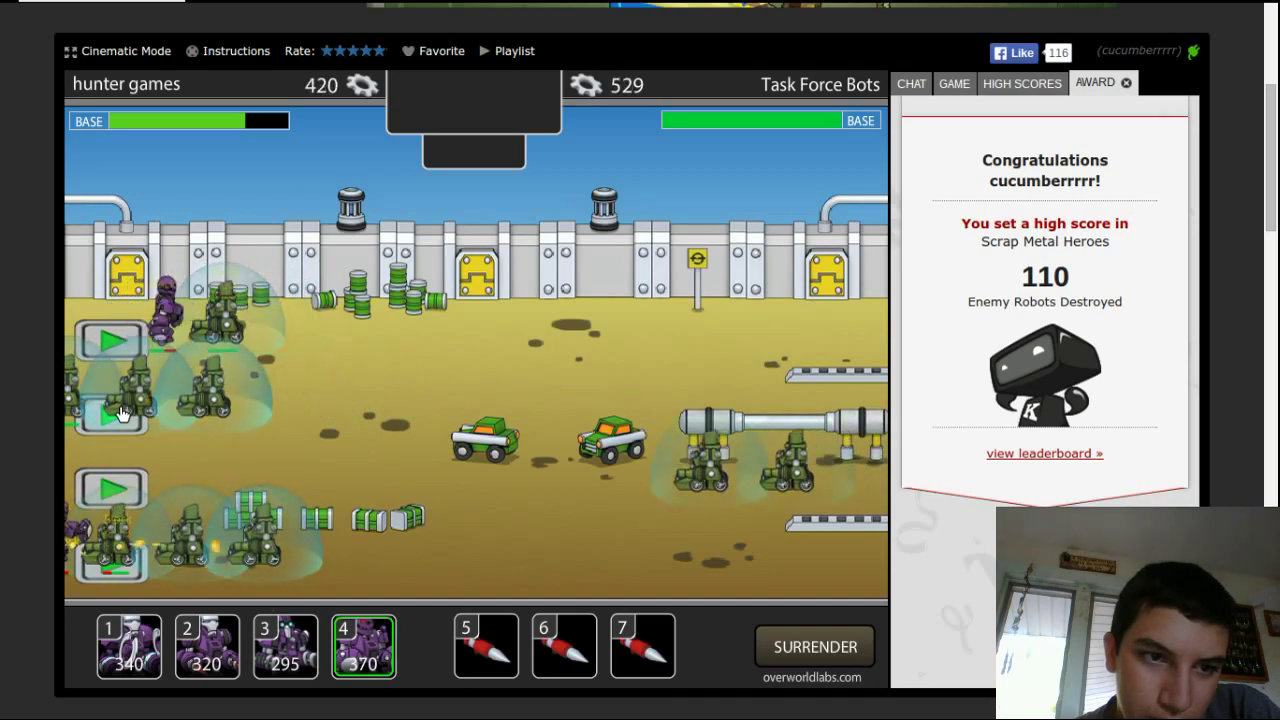
left_click(816, 646)
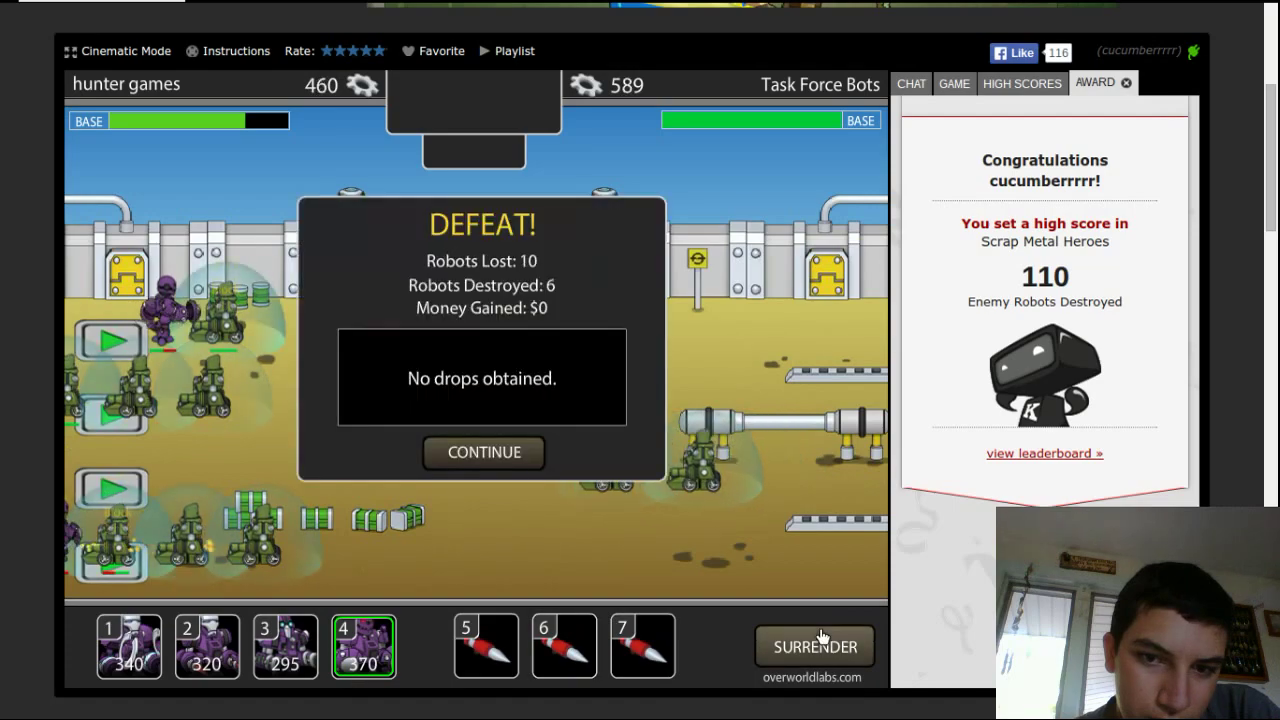
- Continue past the defeat results screen
left_click(503, 458)
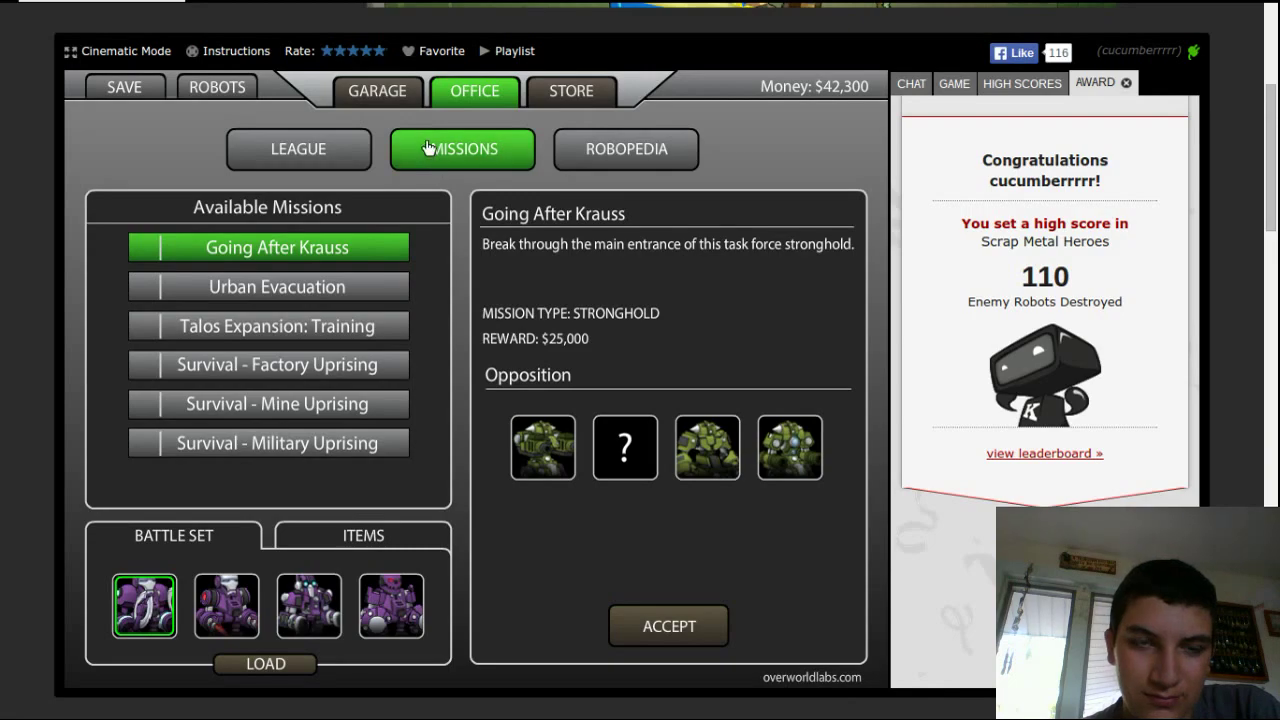
- View the Hex-Carbide Hull, then load Lazer Dude followed by Cannibal fortres
left_click(374, 93)
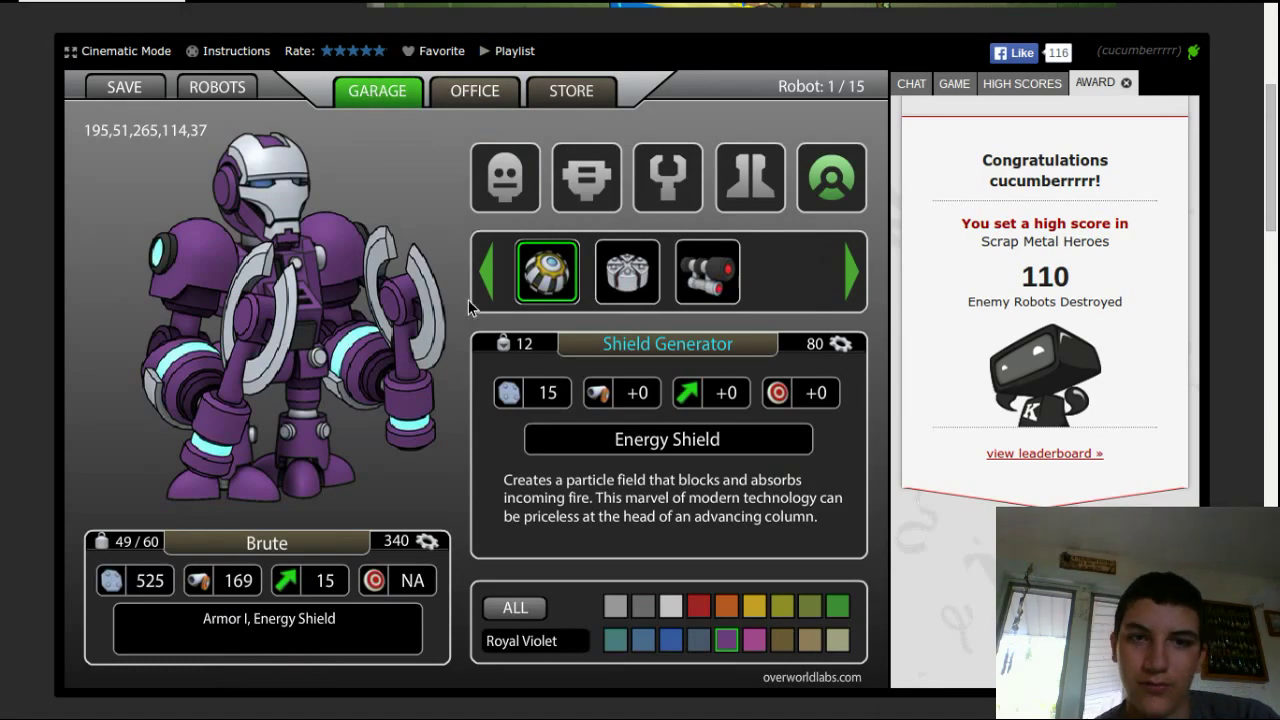
left_click(650, 280)
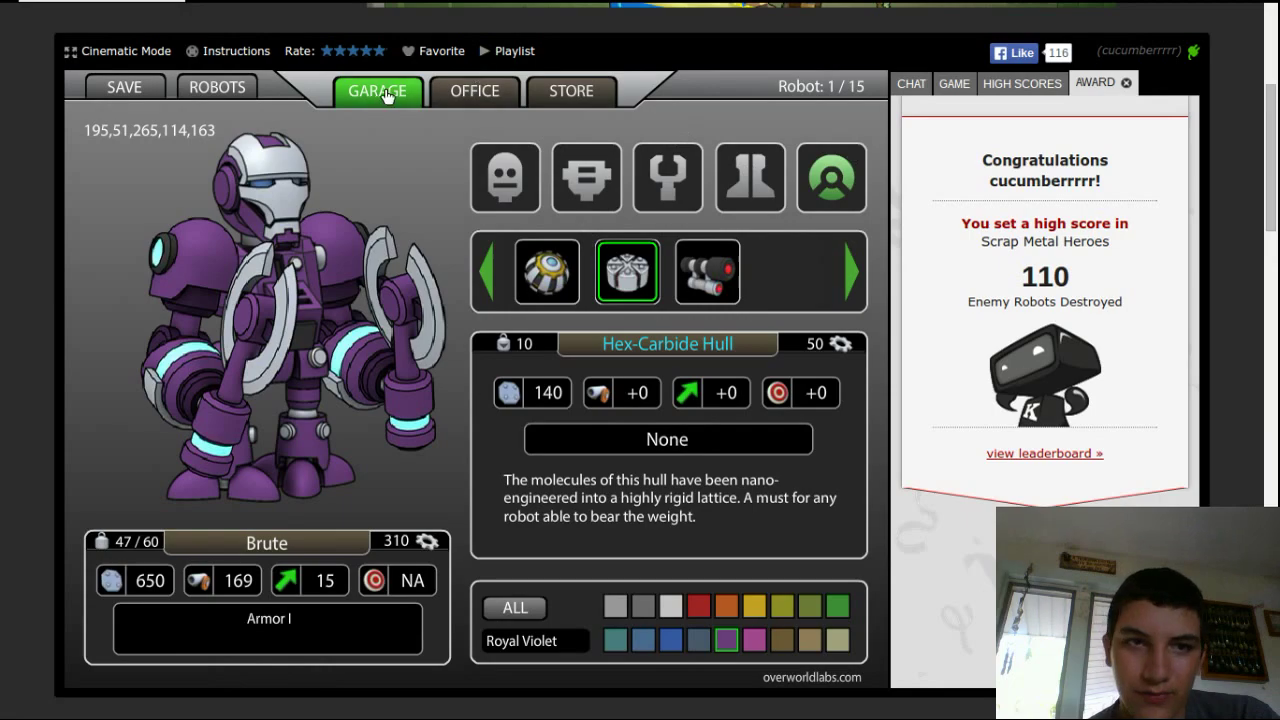
left_click(217, 88)
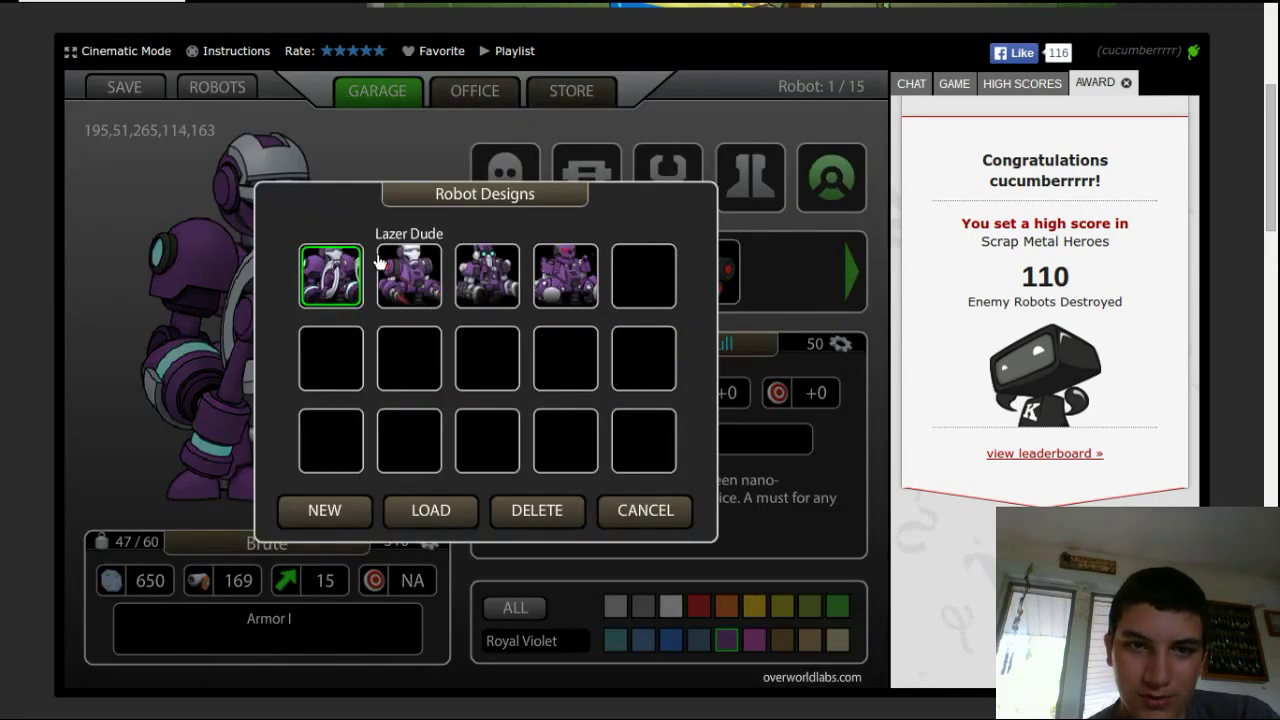
double_click(410, 275)
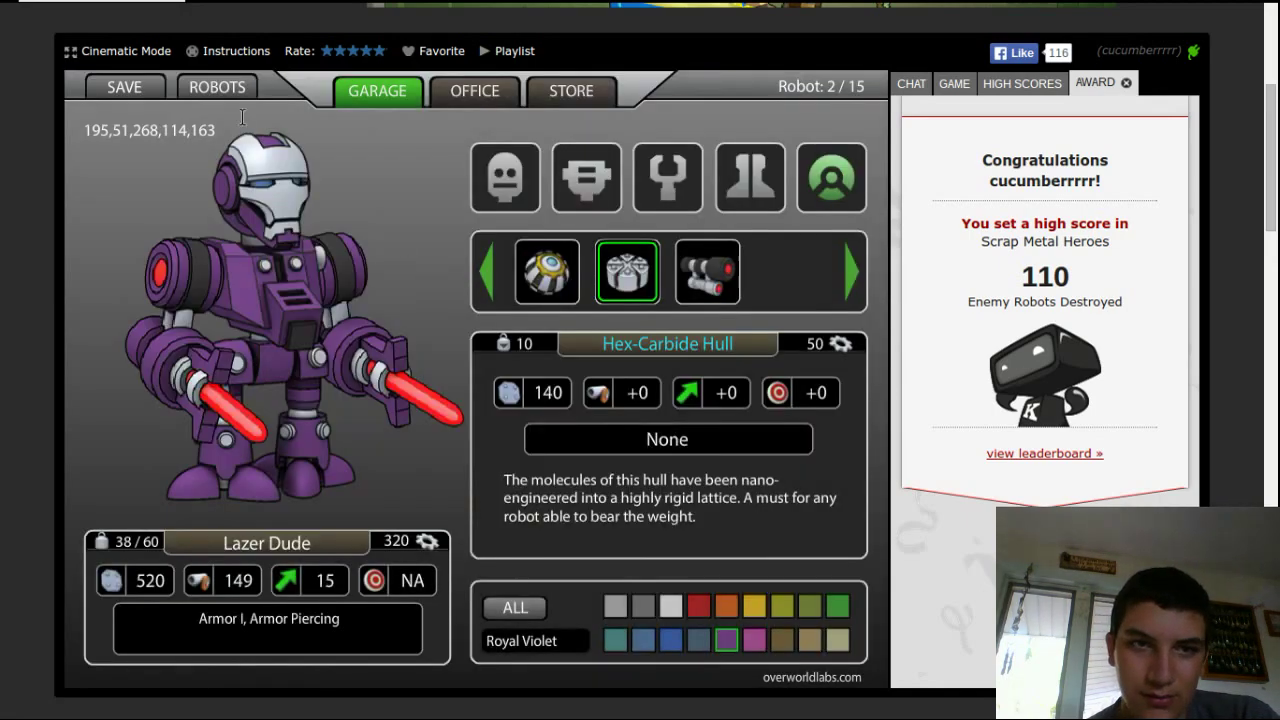
left_click(225, 92)
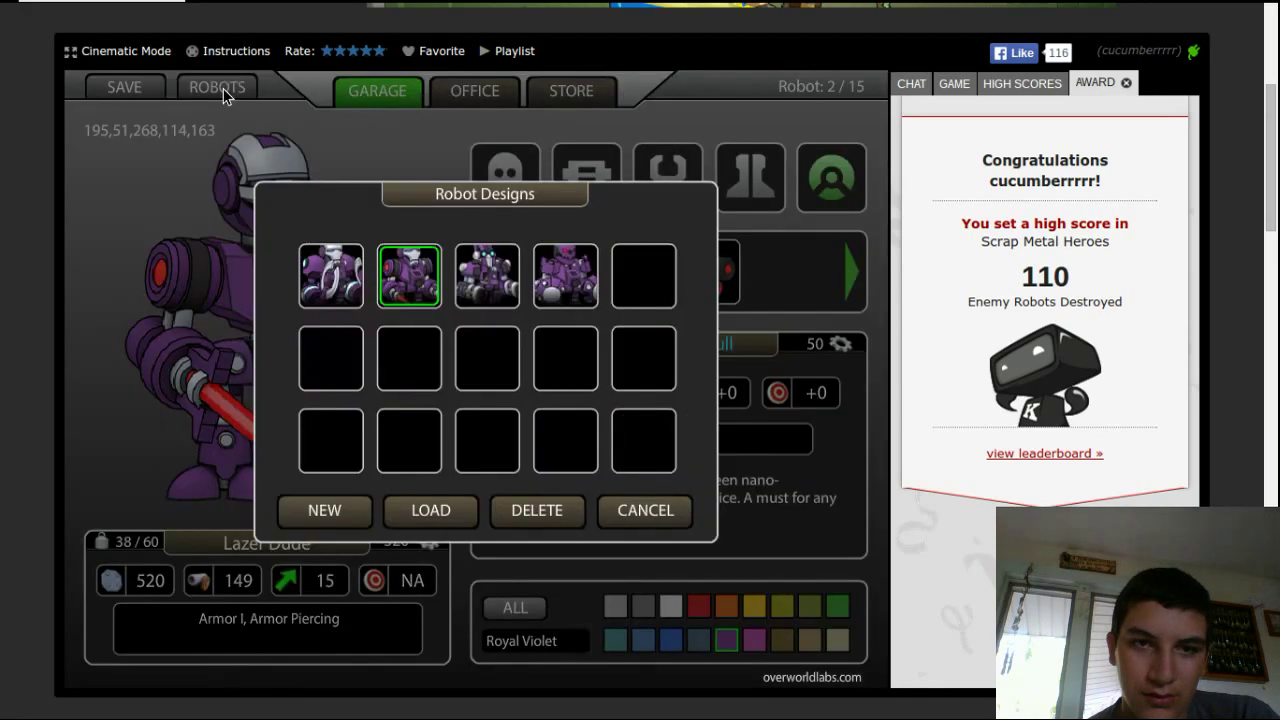
double_click(566, 276)
- Equip Cannibal fortres with the Shield Generator and save the game
left_click(554, 276)
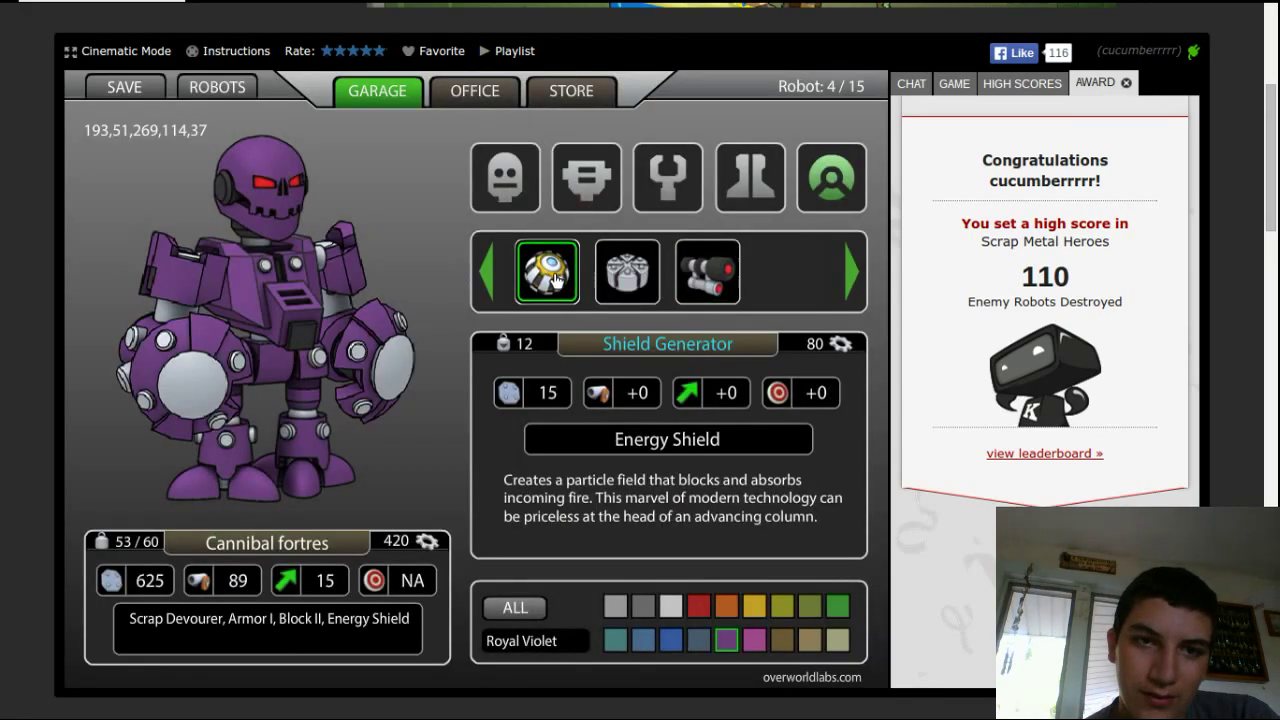
left_click(130, 86)
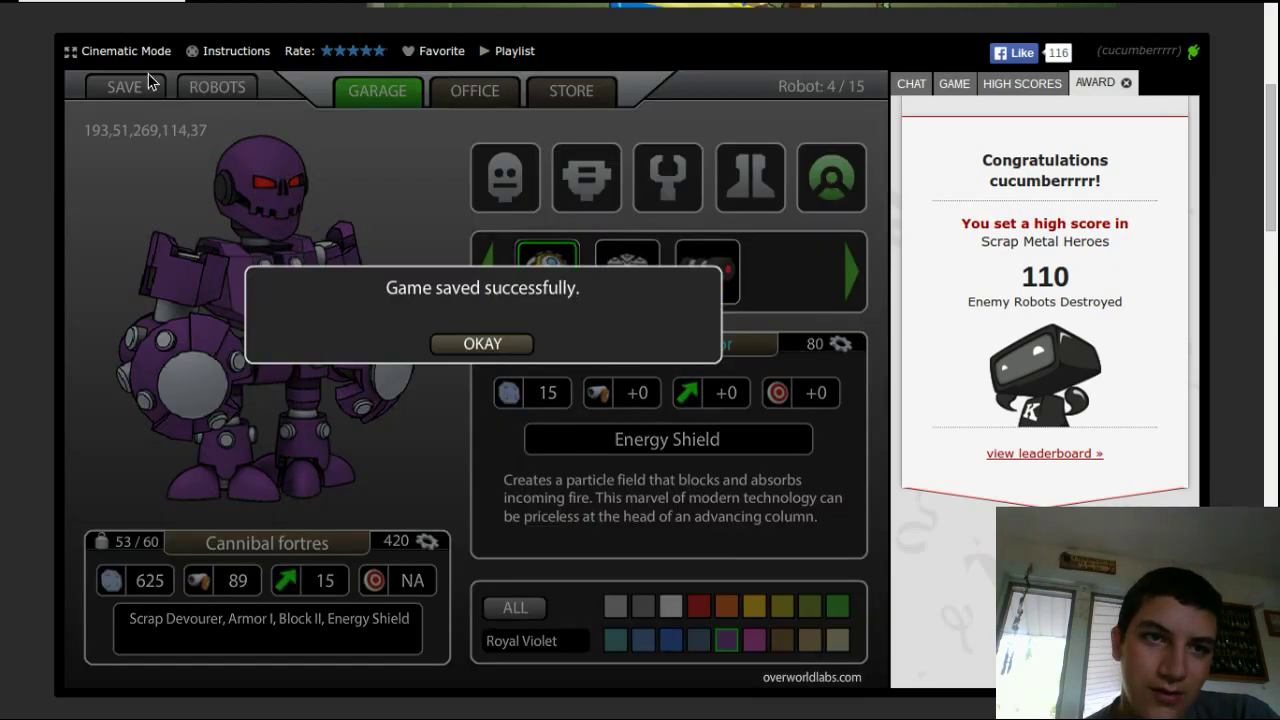
left_click(461, 347)
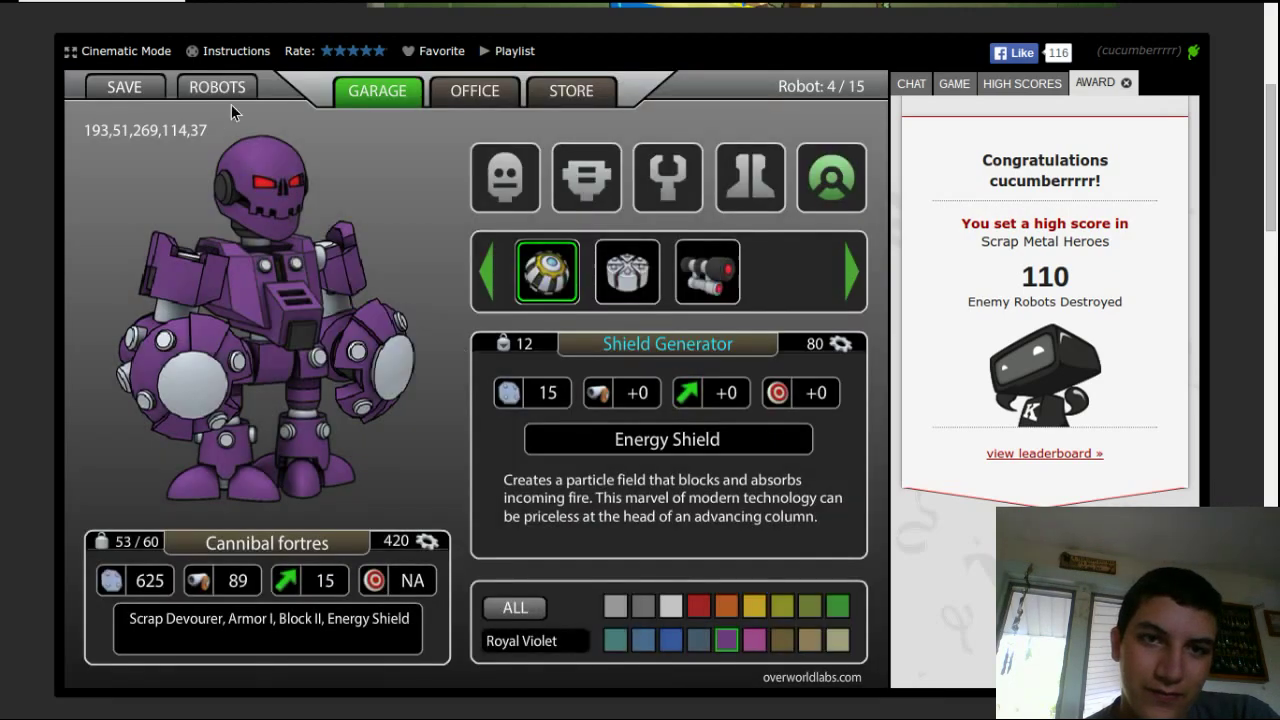
left_click(484, 100)
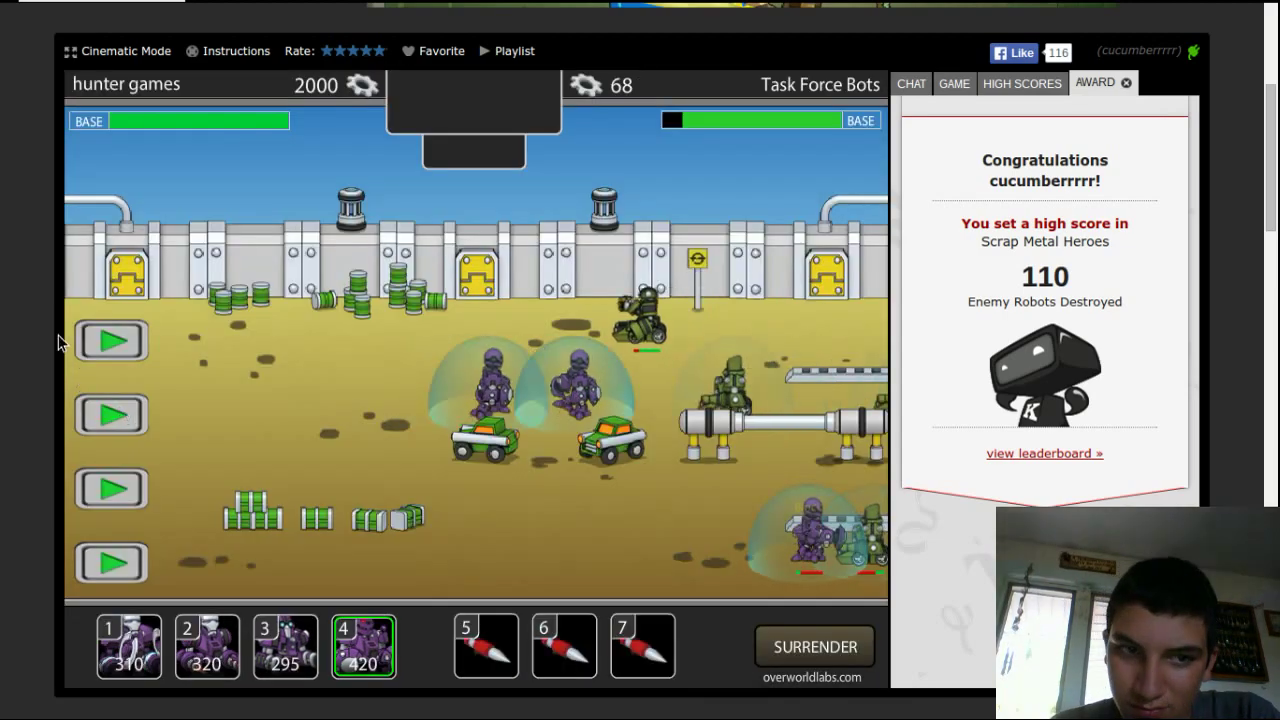
- Spawn purple robots in the top and bottom lanes
double_click(118, 348)
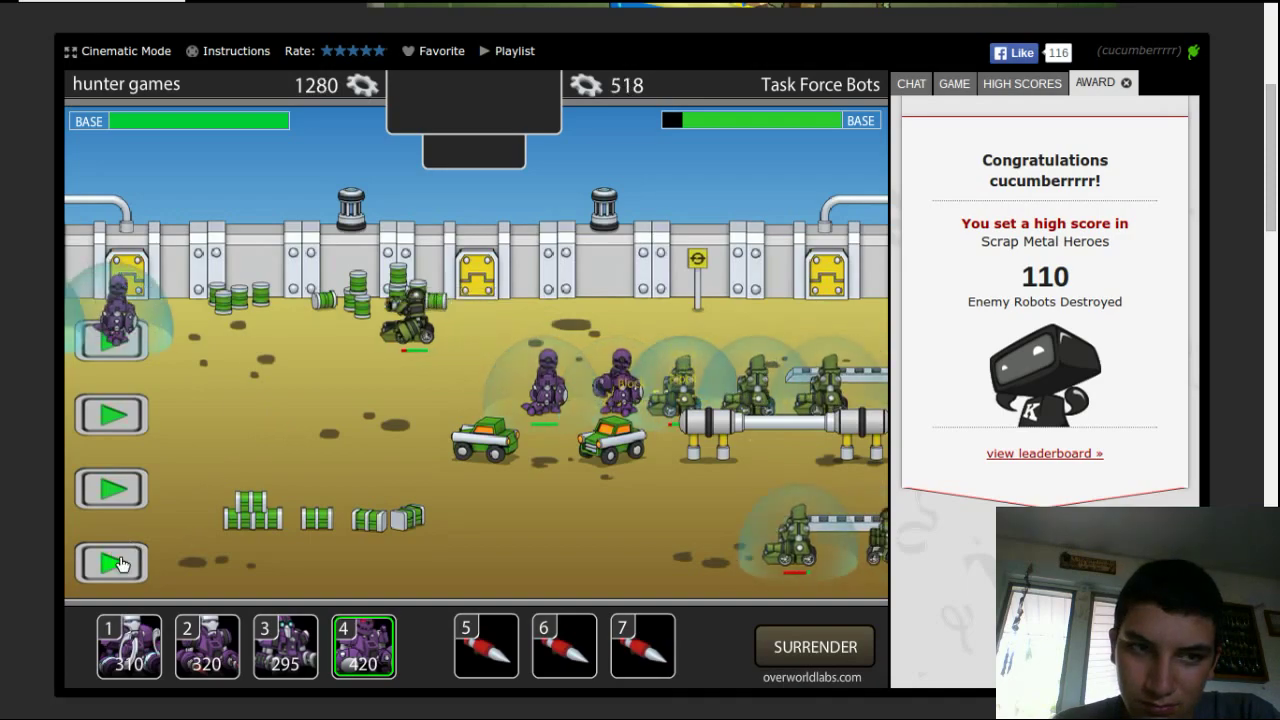
double_click(120, 563)
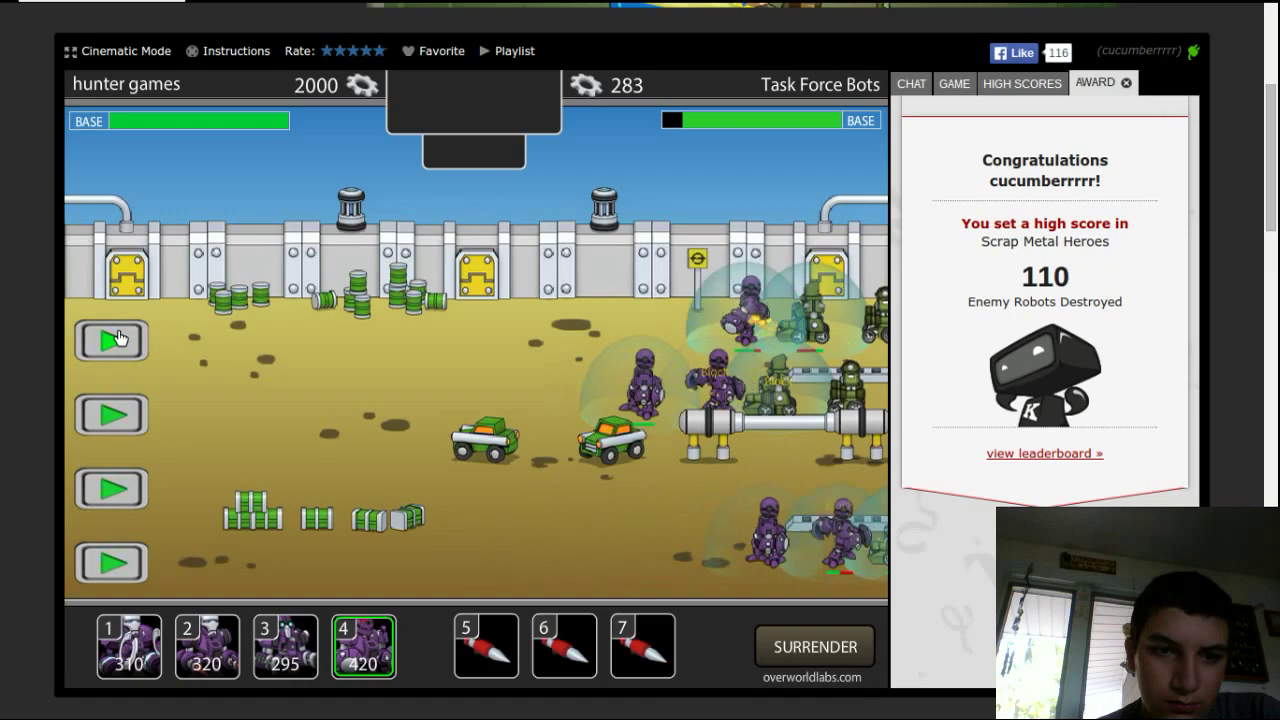
- Keep deploying robots into the top, middle and bottom lanes against the Krauss base
left_click(117, 338)
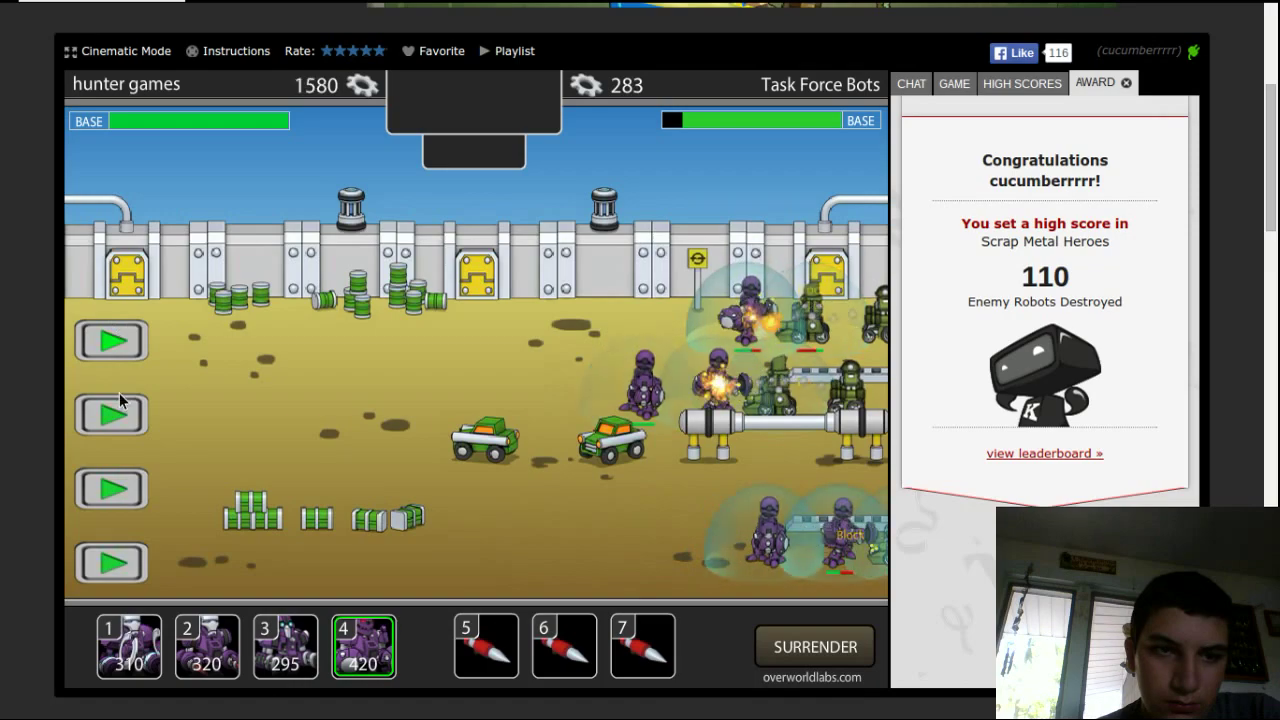
left_click(111, 488)
left_click(130, 565)
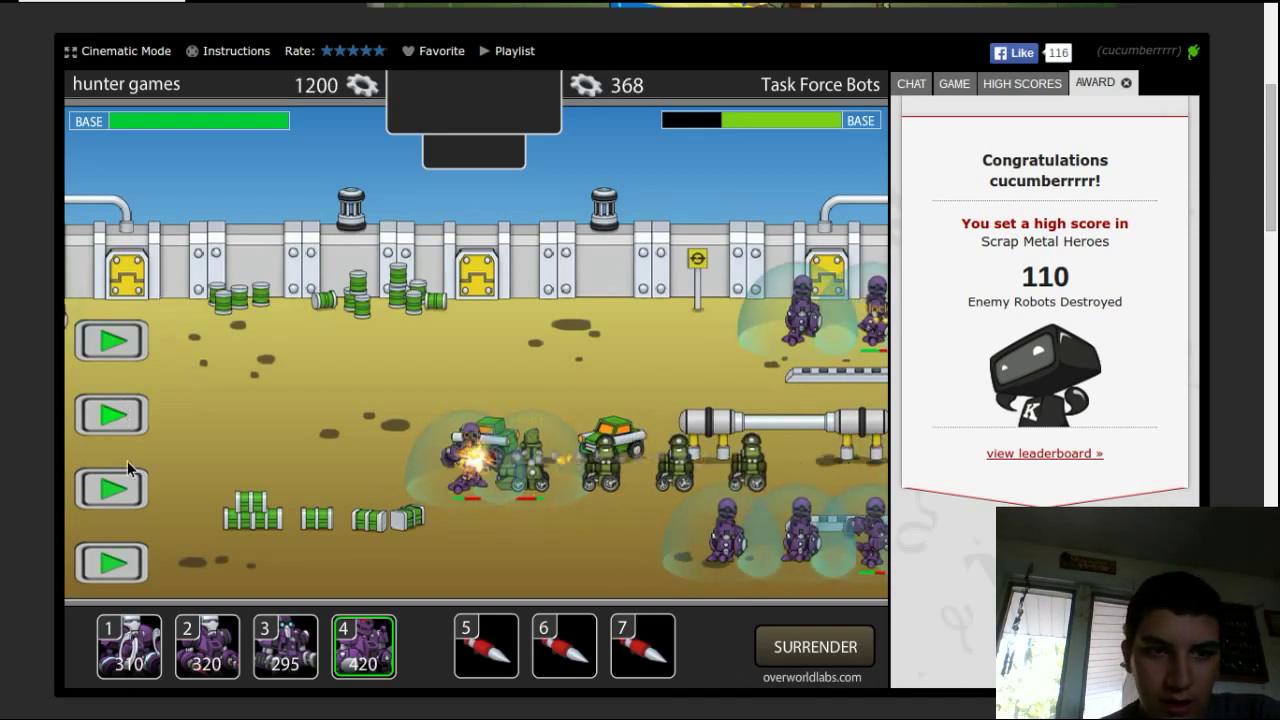
left_click(112, 562)
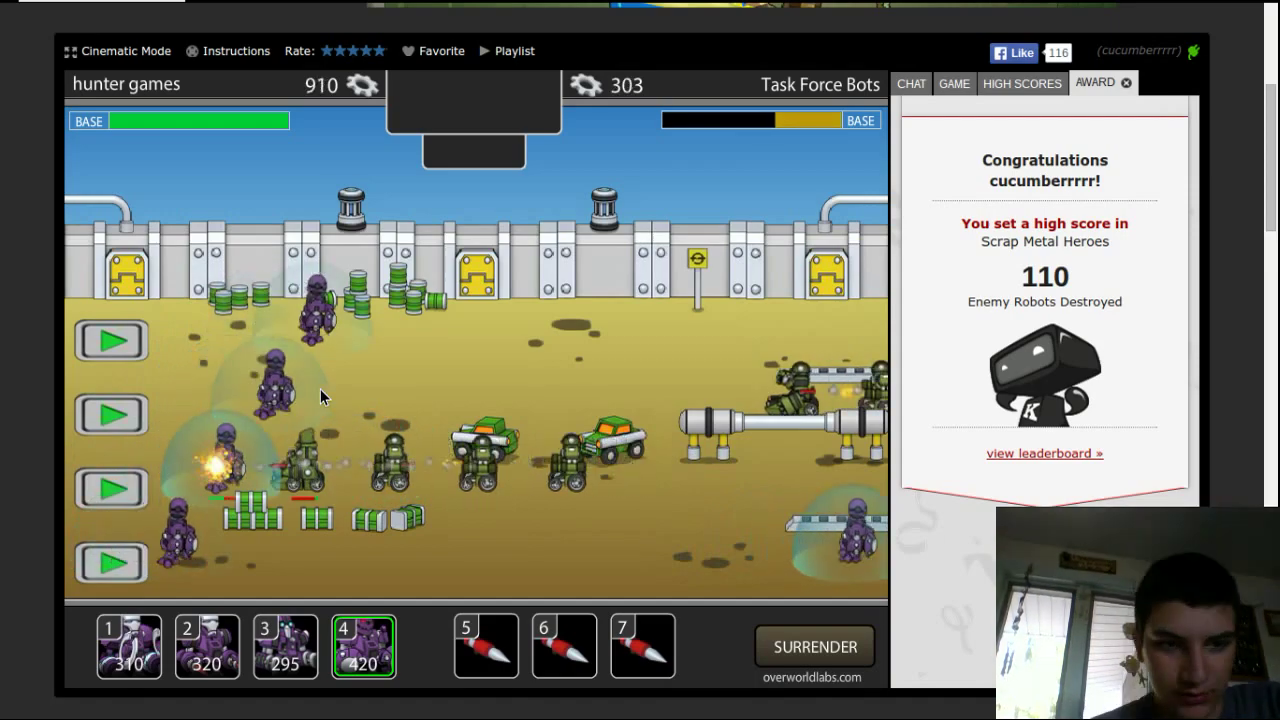
left_click(112, 488)
left_click(112, 488)
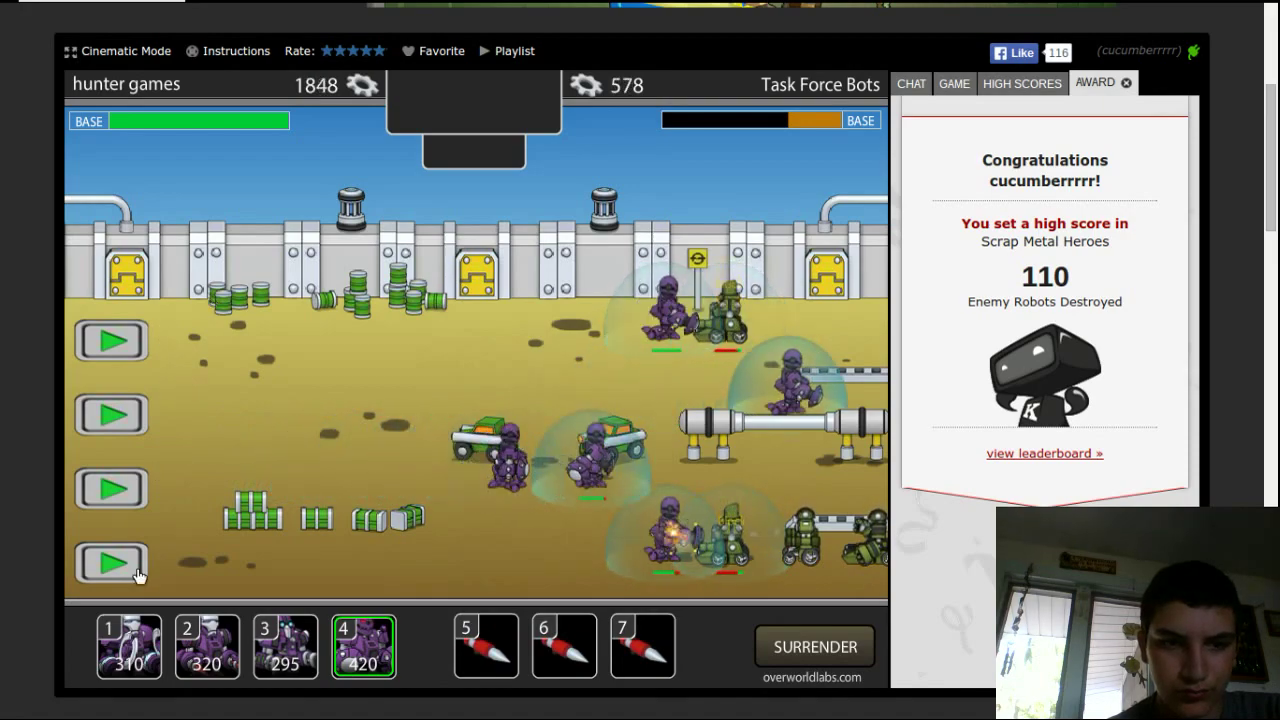
left_click(112, 342)
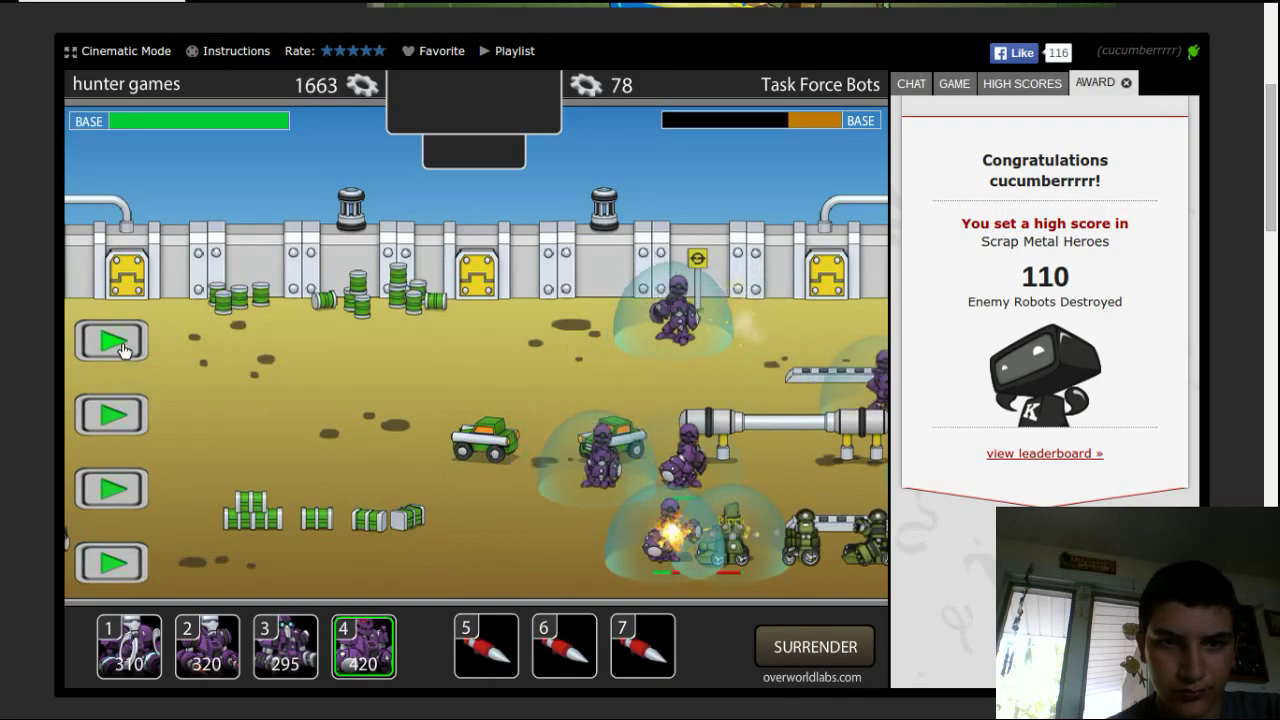
left_click(112, 489)
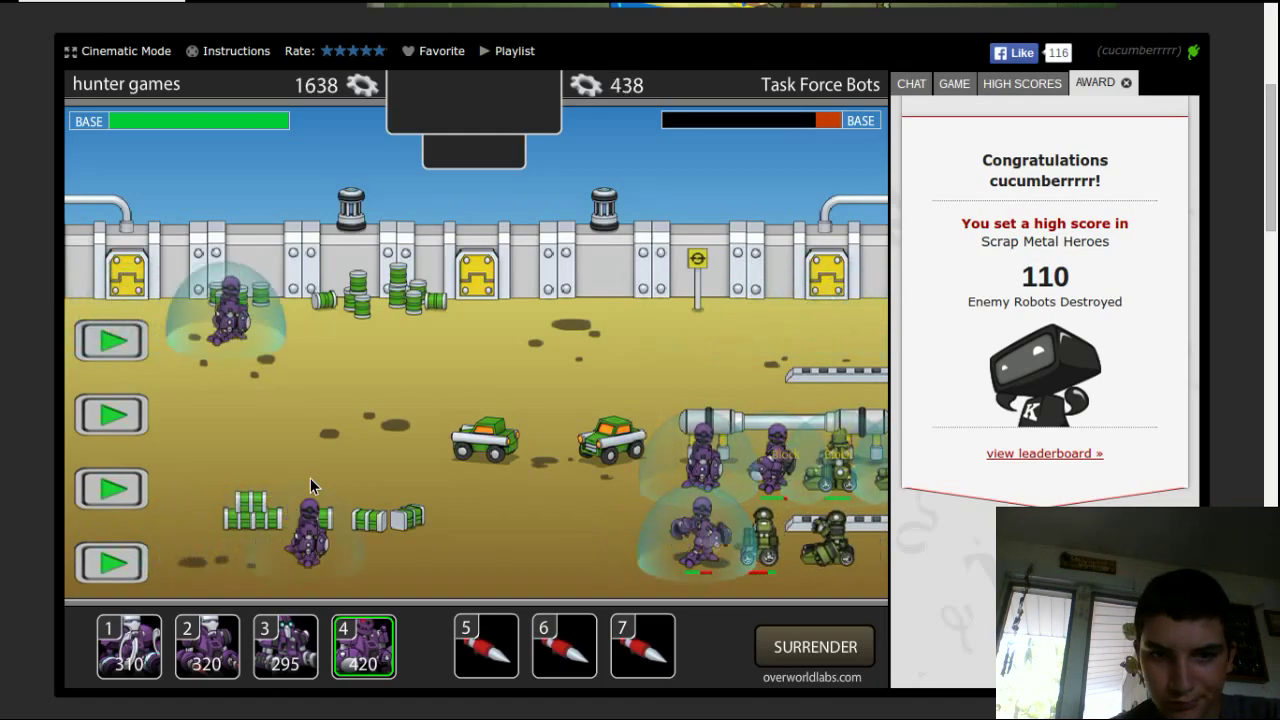
left_click(122, 567)
left_click(124, 332)
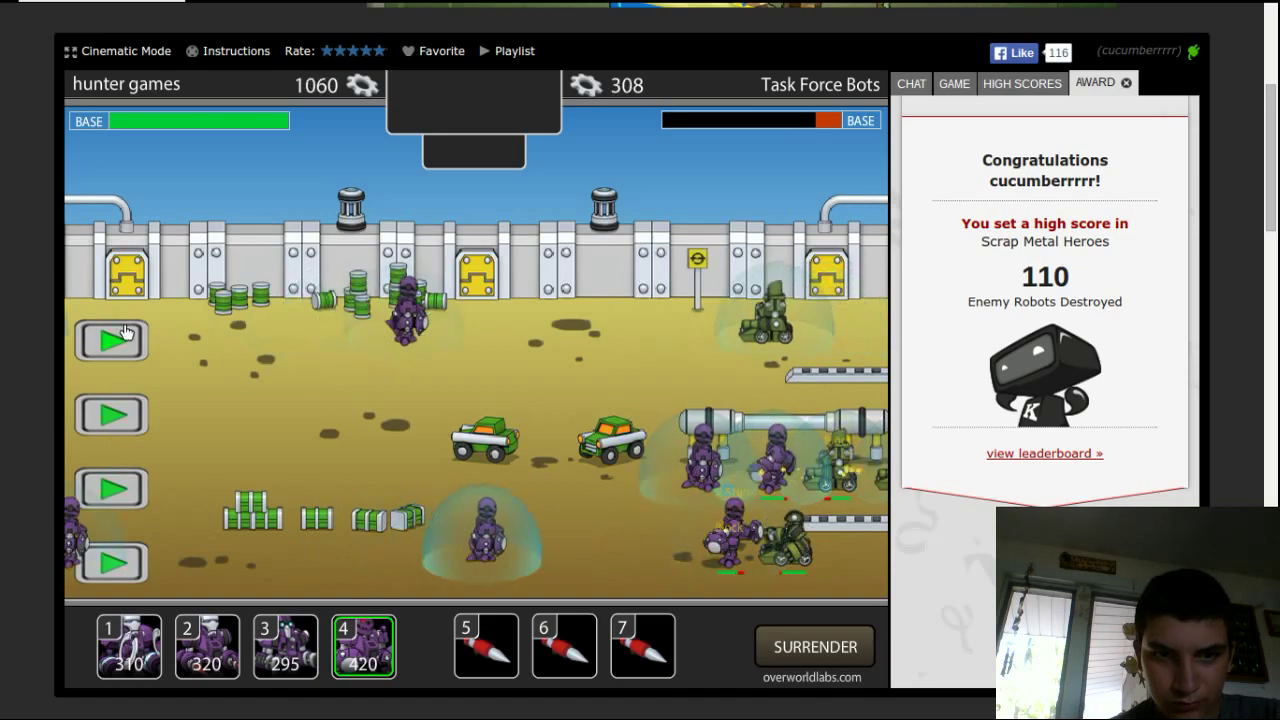
left_click(122, 416)
left_click(122, 416)
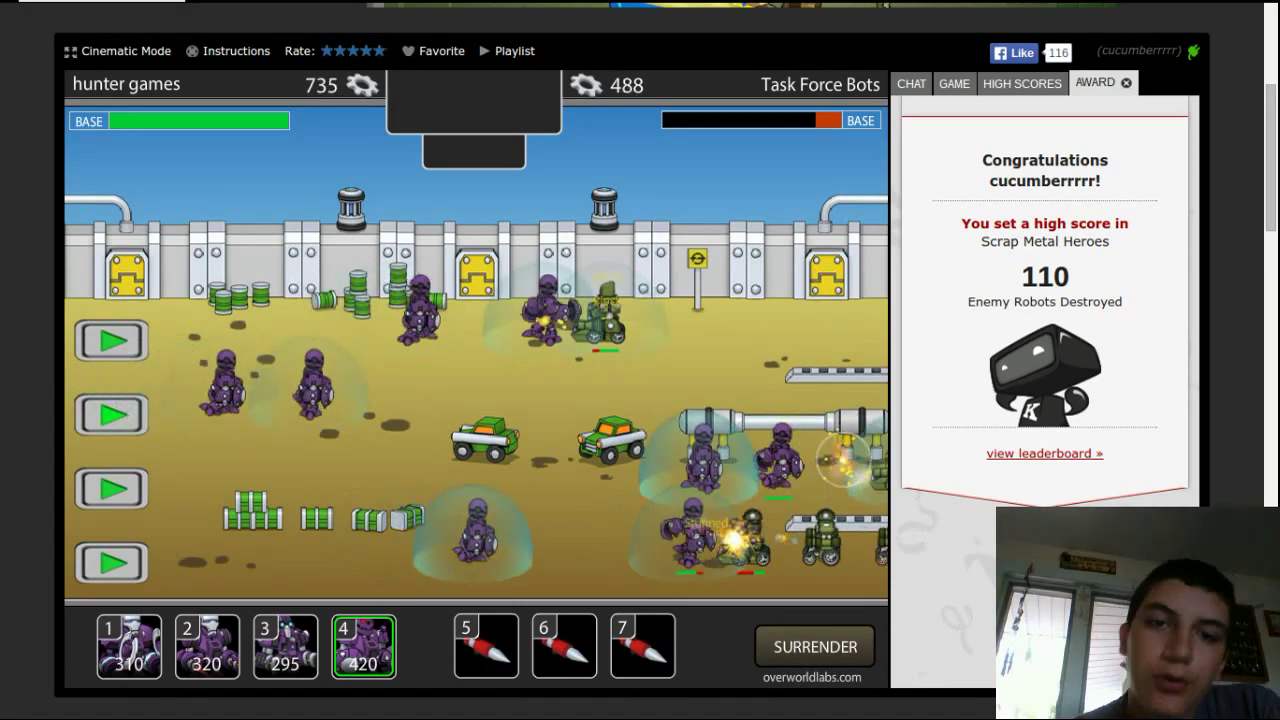
- Cycle through robot types 2, 3, 1 and 4, then settle on the cheaper first type
key("2")
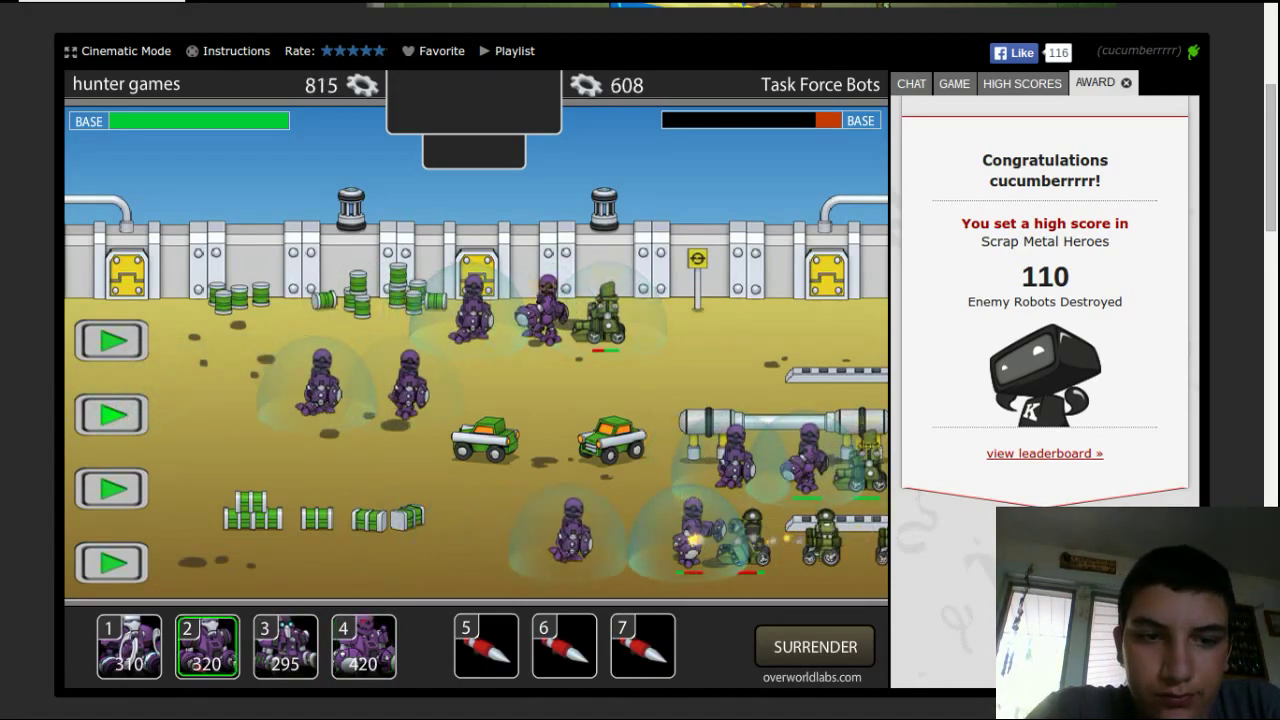
key("3")
key("1")
key("4")
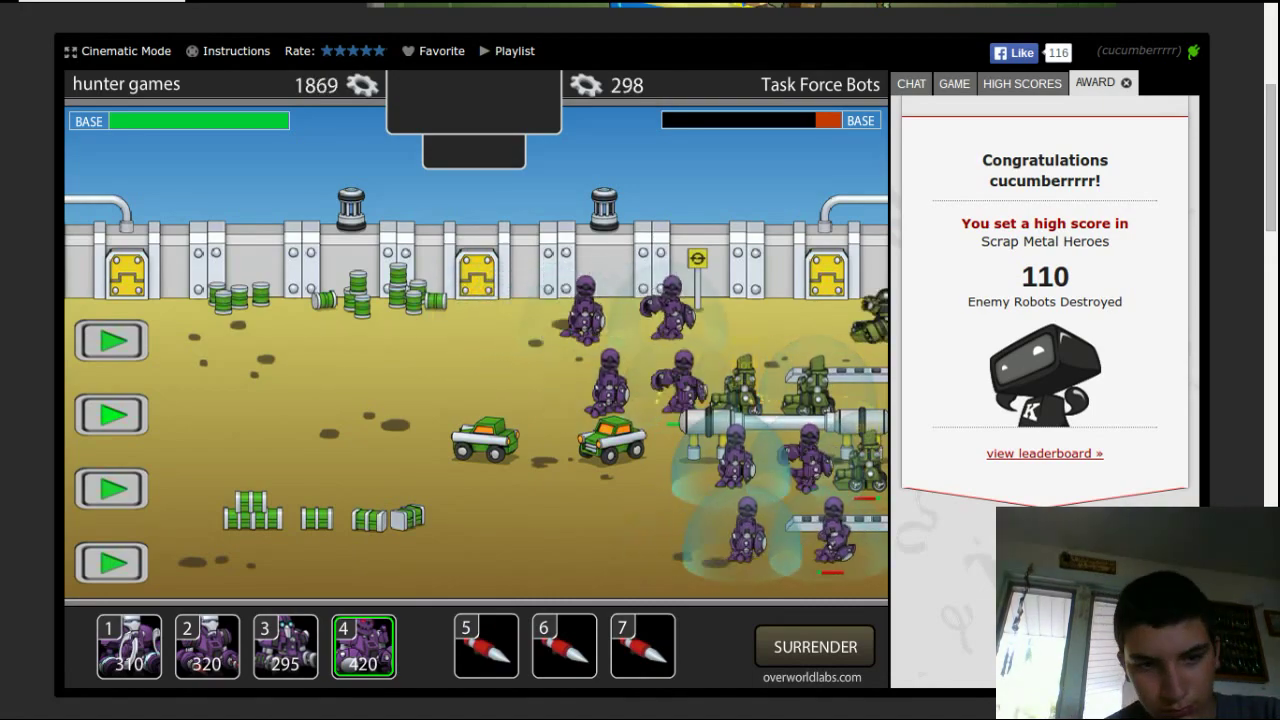
key("1")
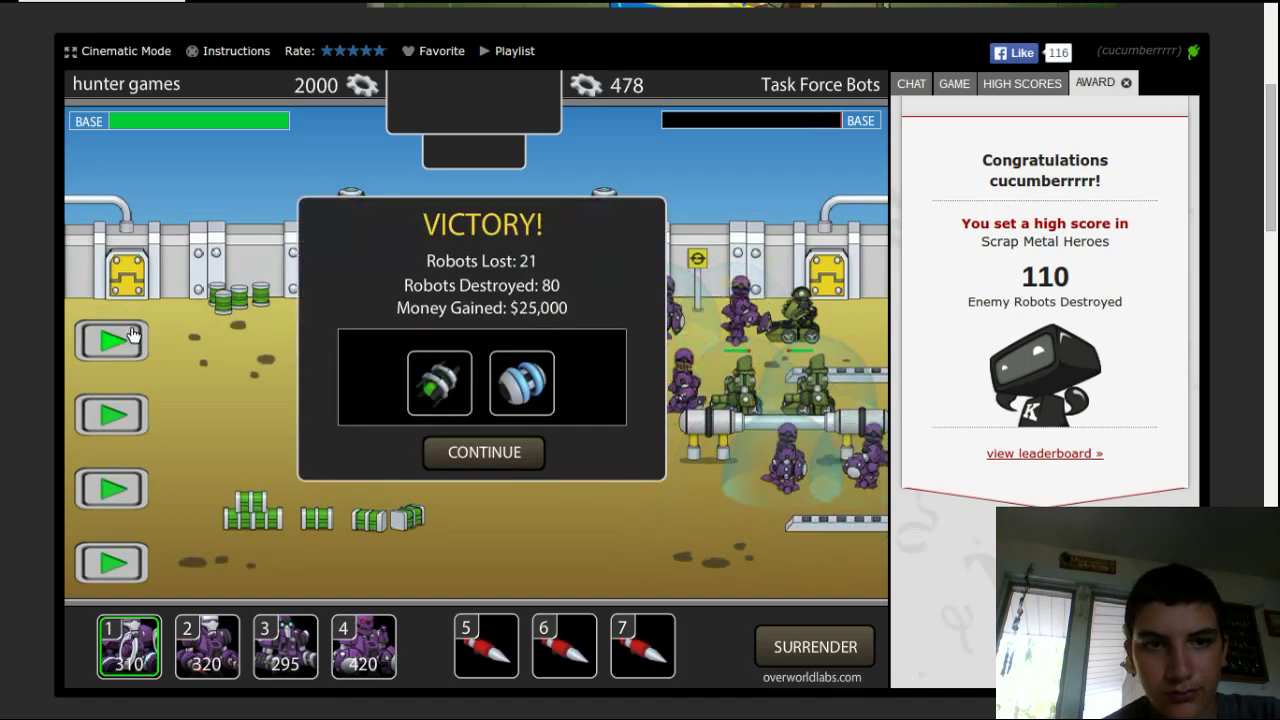
- Send four more first-type robots into the top, second and lower lanes, leaving 915 funds
left_click(133, 333)
left_click(118, 425)
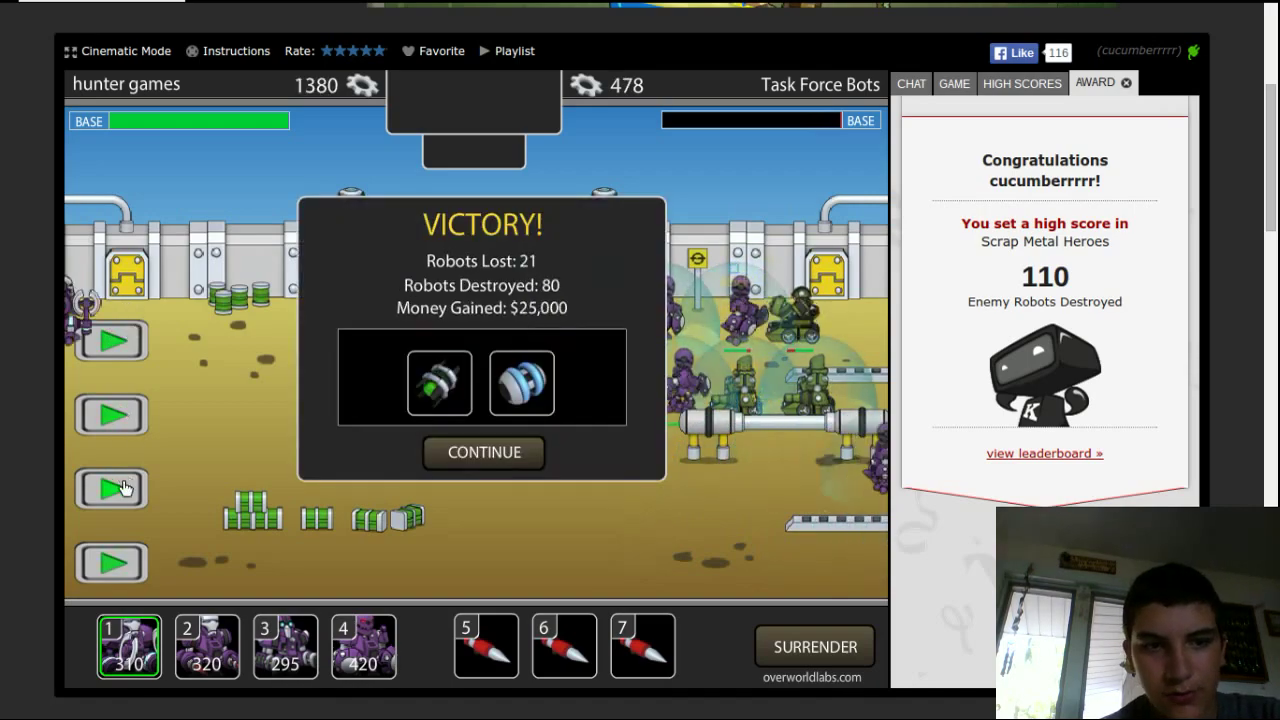
left_click(118, 487)
left_click(118, 487)
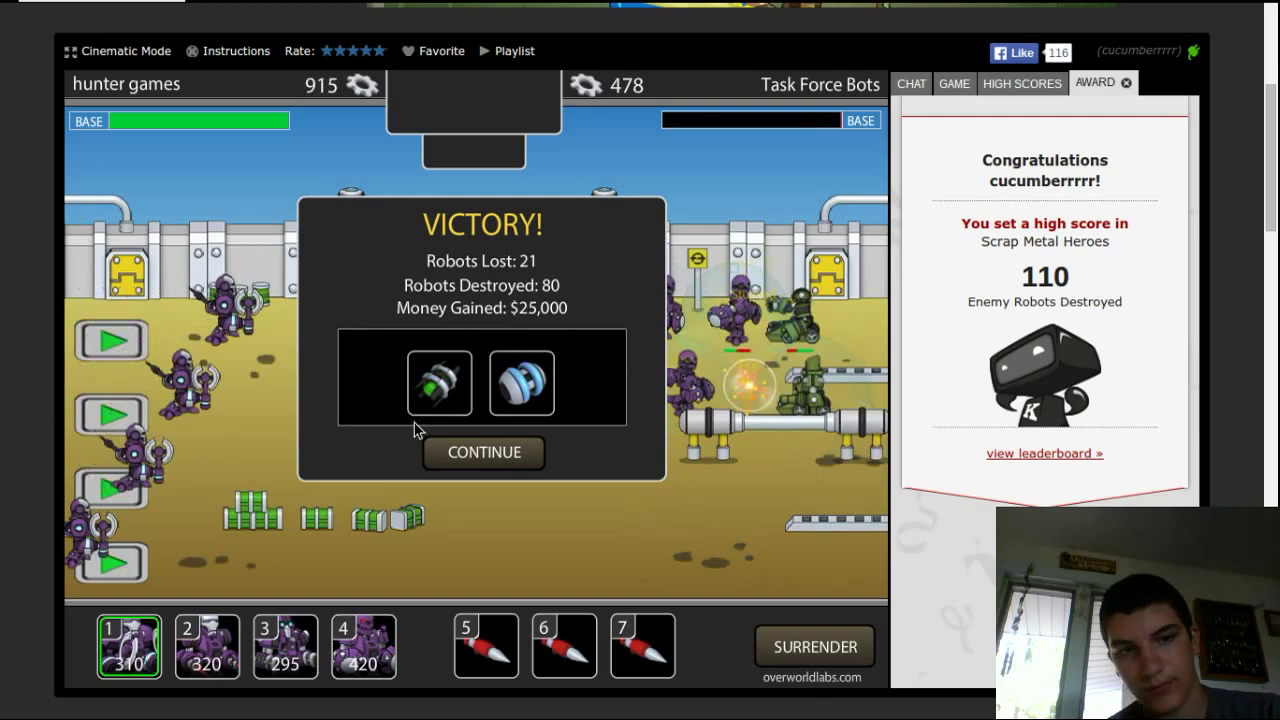
- Dismiss the victory report and Krauss's and Professor Wendel's story messages
left_click(458, 452)
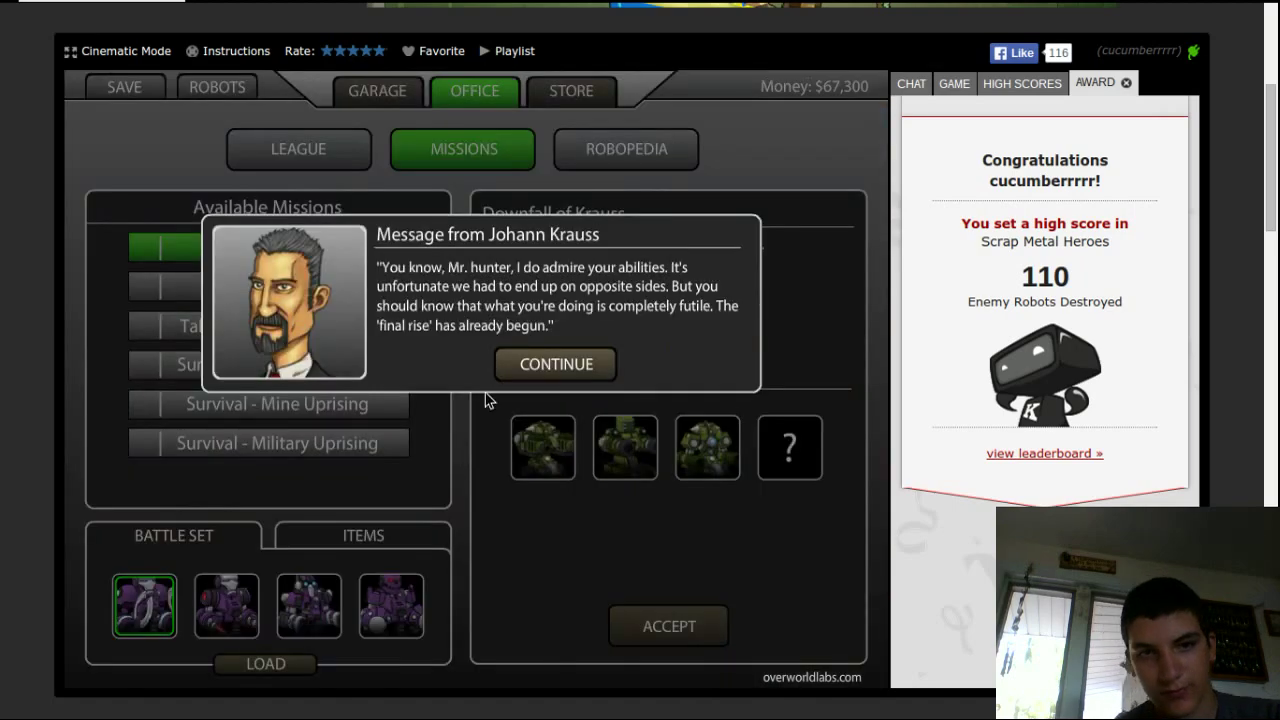
left_click(556, 364)
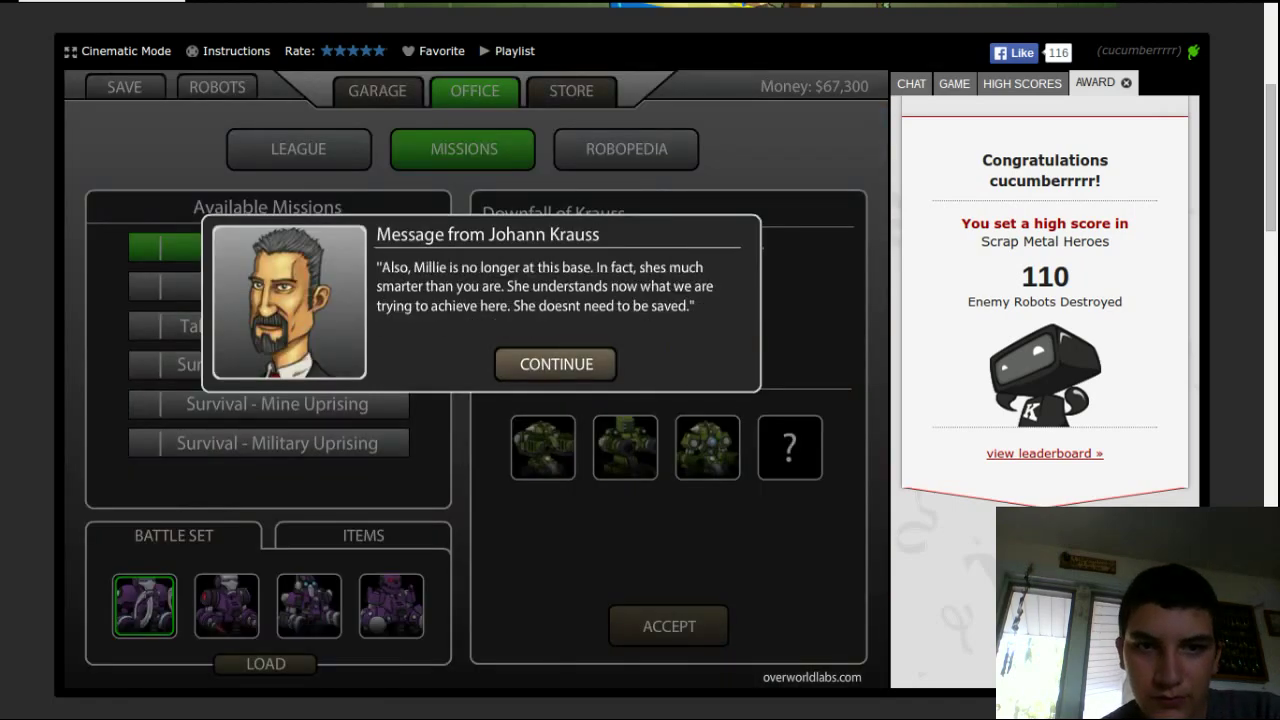
left_click(556, 364)
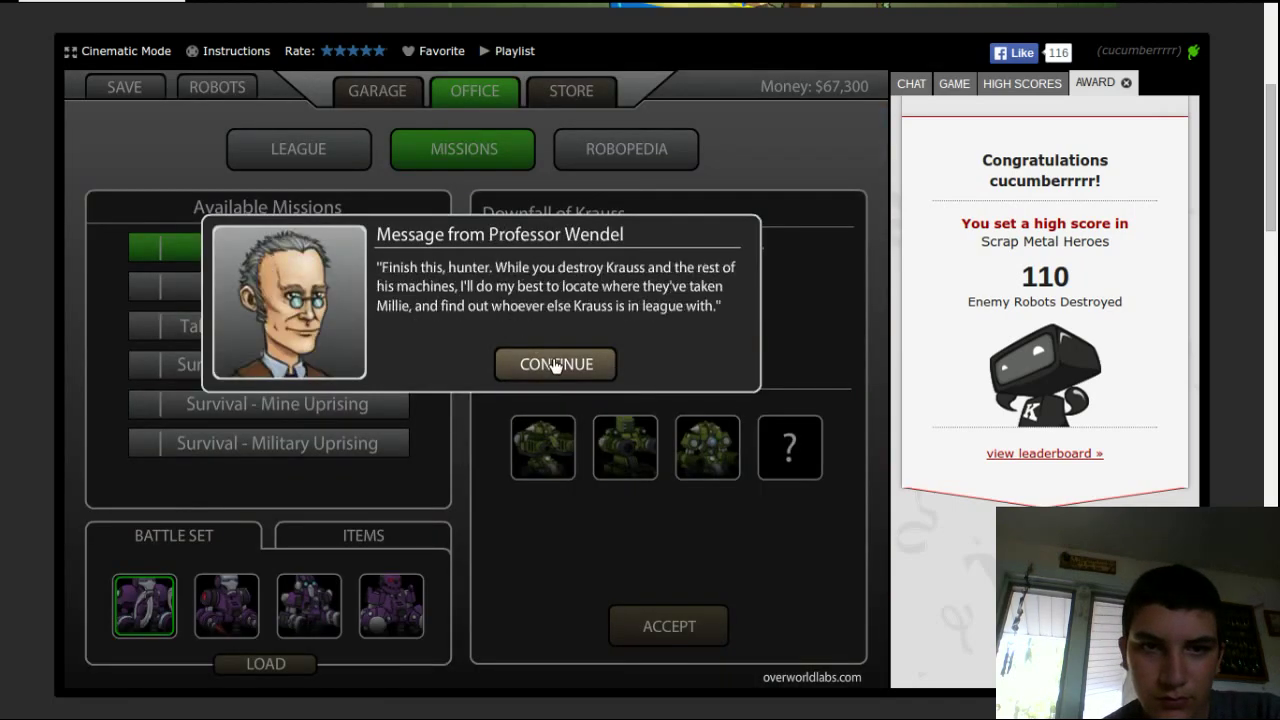
left_click(556, 364)
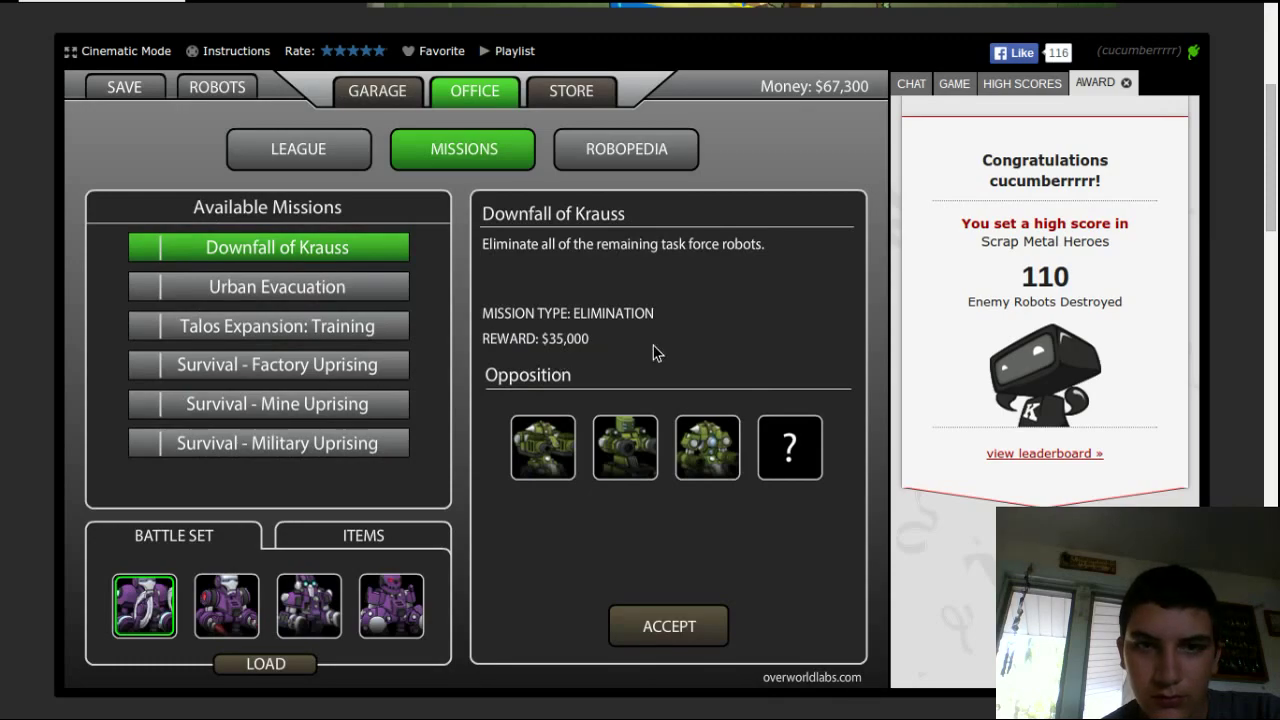